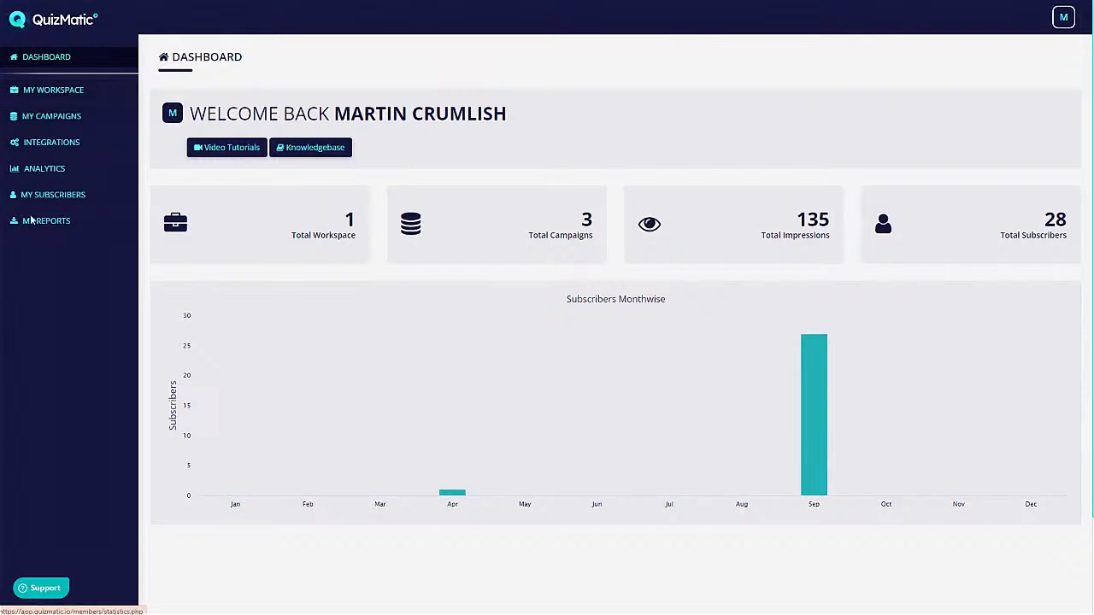
{"action": "left_click", "coordinate": [1063, 17]}
{"action": "left_click", "coordinate": [624, 30]}
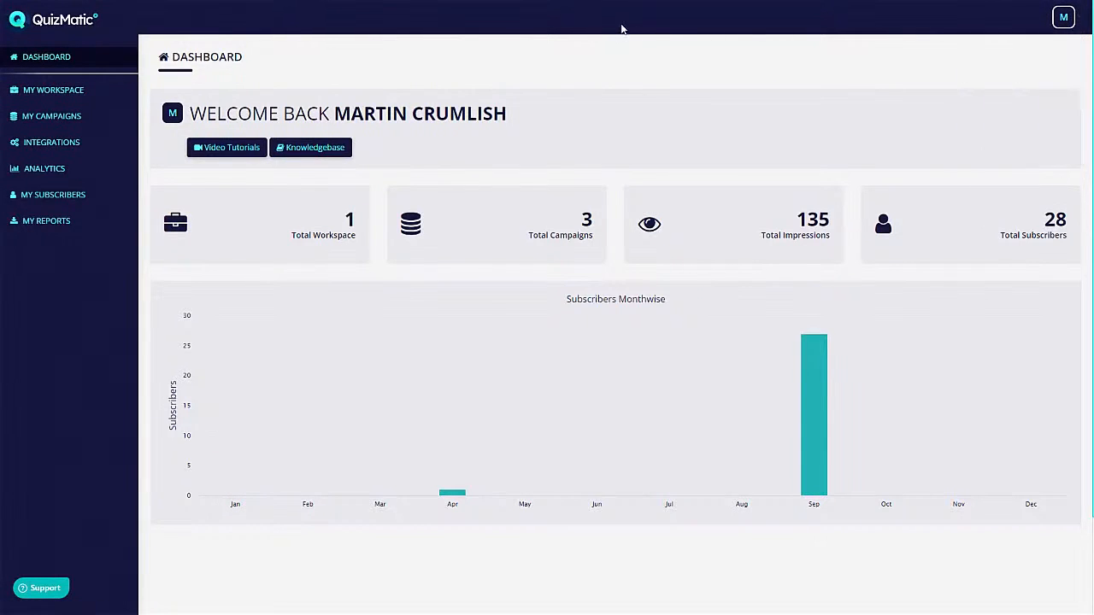
{"action": "left_click", "coordinate": [38, 587]}
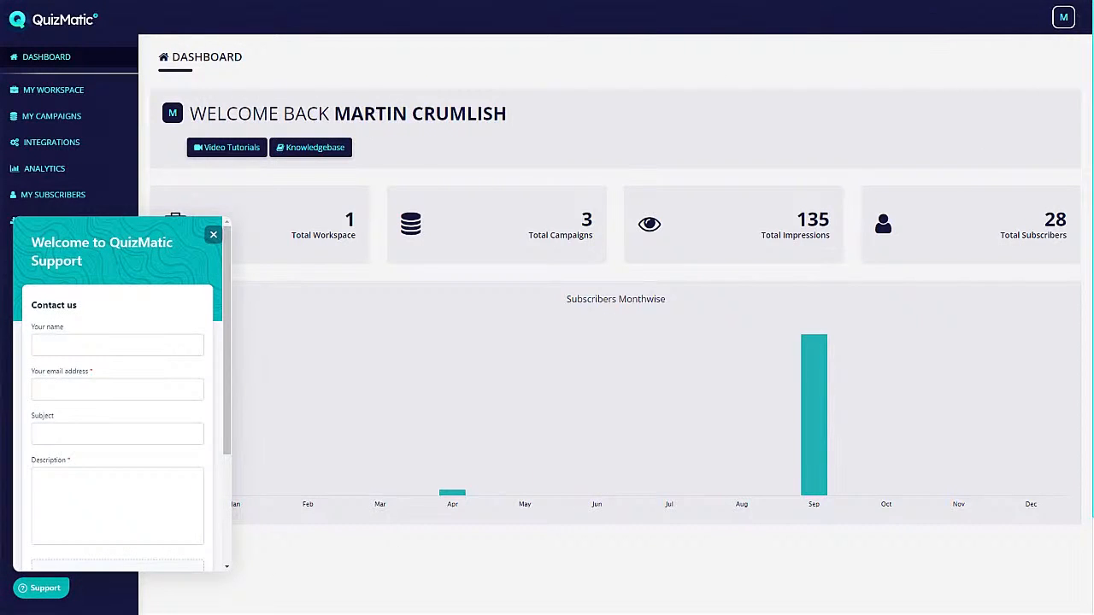
{"action": "left_click", "coordinate": [1003, 99]}
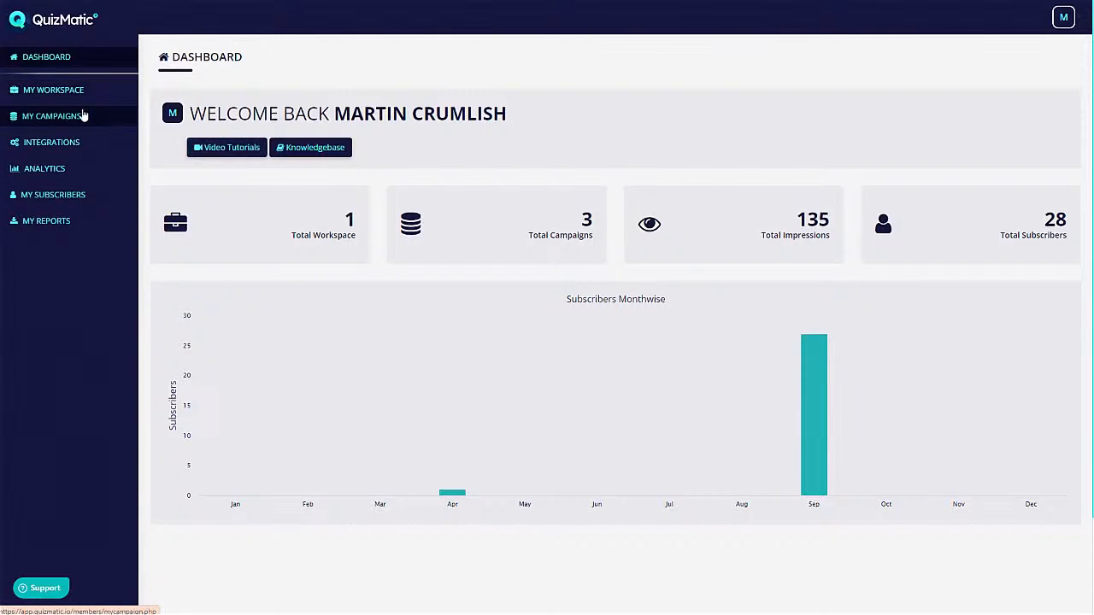
- Browse the Autoresponder, Webinar and Other (SMTP, YOUZIGN) integrations, then open Campaign Analytics
{"action": "left_click", "coordinate": [56, 148]}
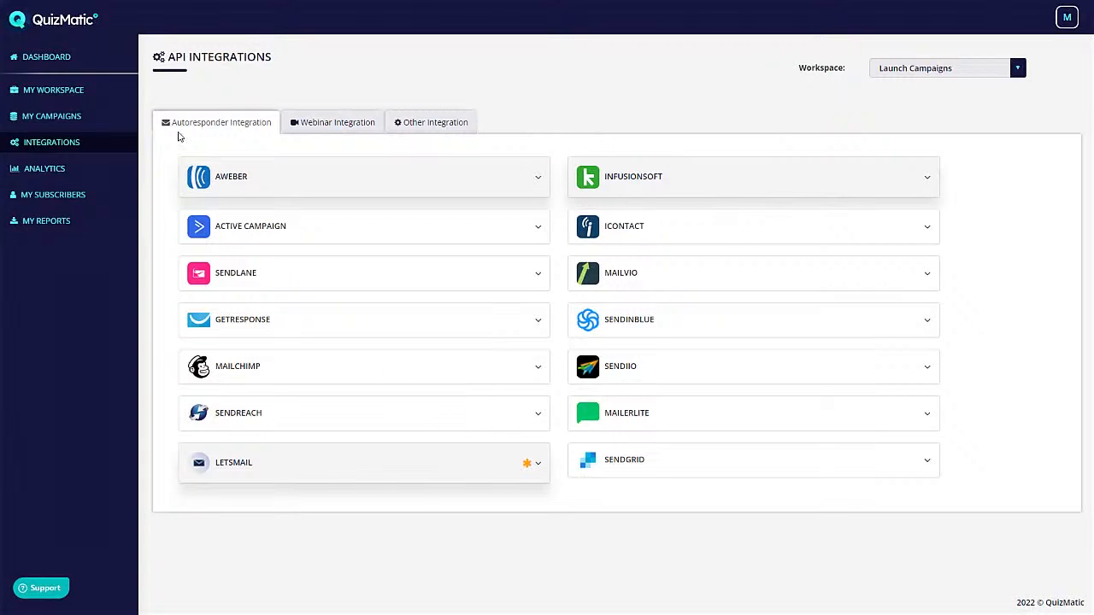
{"action": "left_click", "coordinate": [333, 123]}
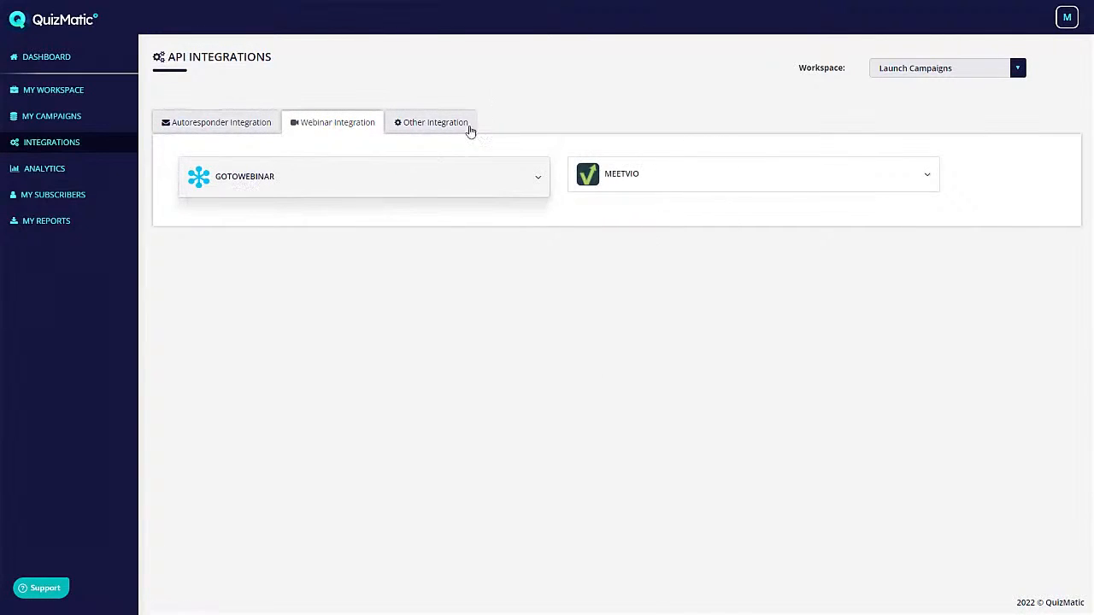
{"action": "left_click", "coordinate": [419, 124]}
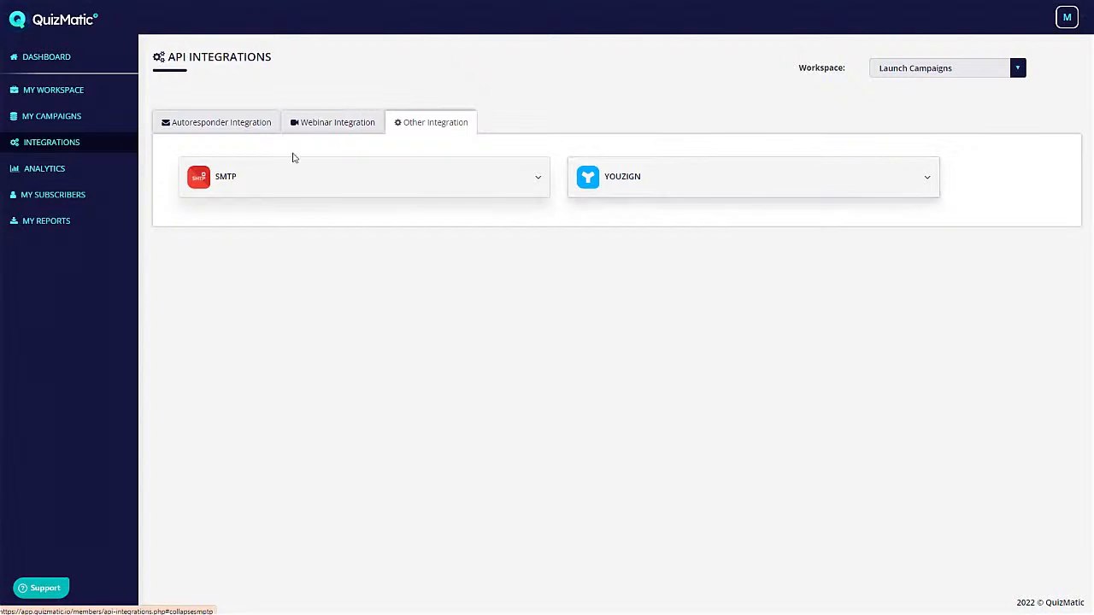
{"action": "left_click", "coordinate": [206, 125]}
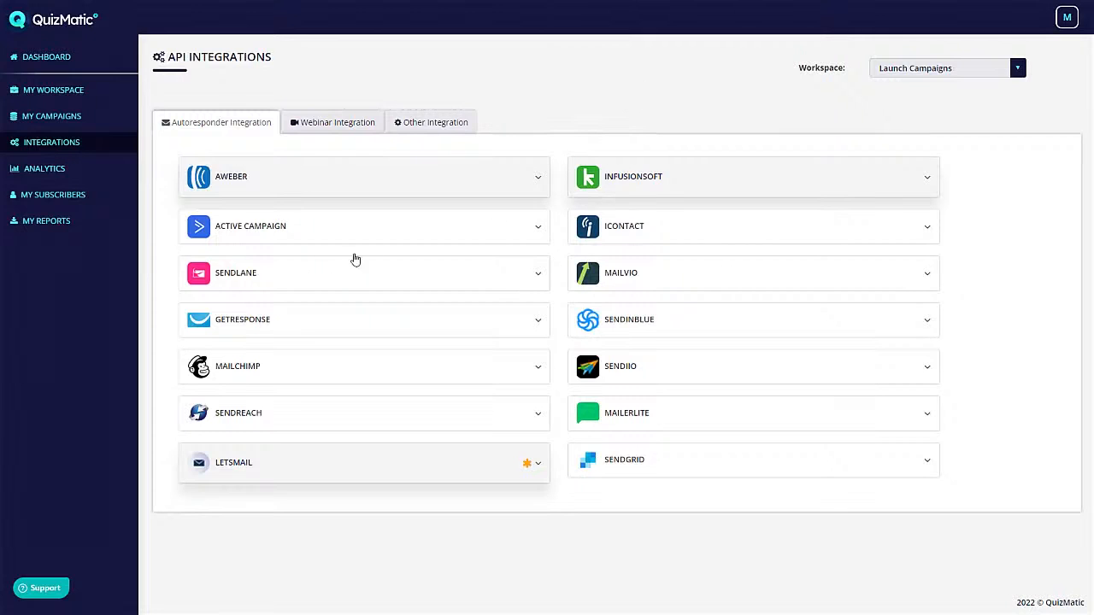
{"action": "left_click", "coordinate": [56, 169]}
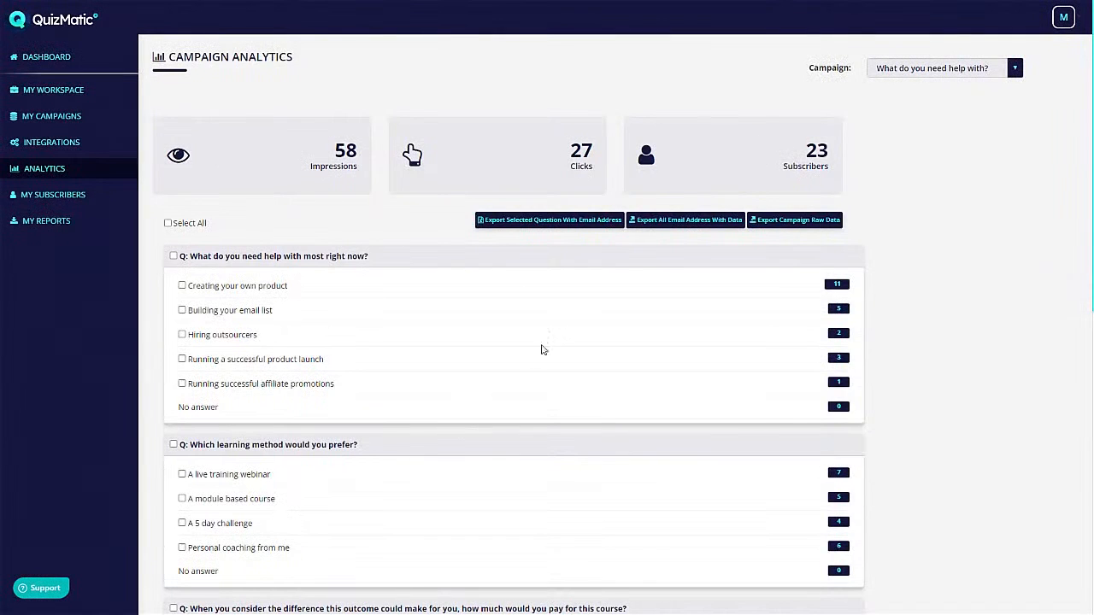
- Scroll through the campaign analytics answer counts
{"action": "scroll", "coordinate": [615, 345], "scroll_direction": "down", "scroll_amount": 3}
{"action": "scroll", "coordinate": [617, 344], "scroll_direction": "up", "scroll_amount": 3}
{"action": "scroll", "coordinate": [617, 344], "scroll_direction": "down", "scroll_amount": 7}
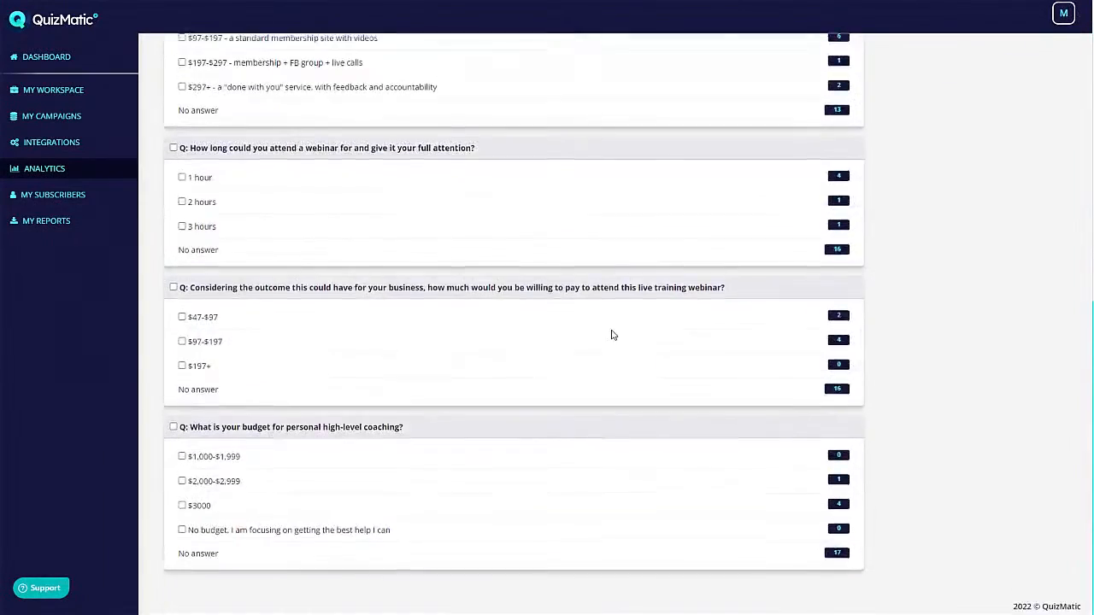
{"action": "scroll", "coordinate": [602, 335], "scroll_direction": "up", "scroll_amount": 6}
{"action": "scroll", "coordinate": [603, 334], "scroll_direction": "up", "scroll_amount": 1}
- Review the My Subscribers list and check the Campaign filter without changing it
{"action": "left_click", "coordinate": [63, 197]}
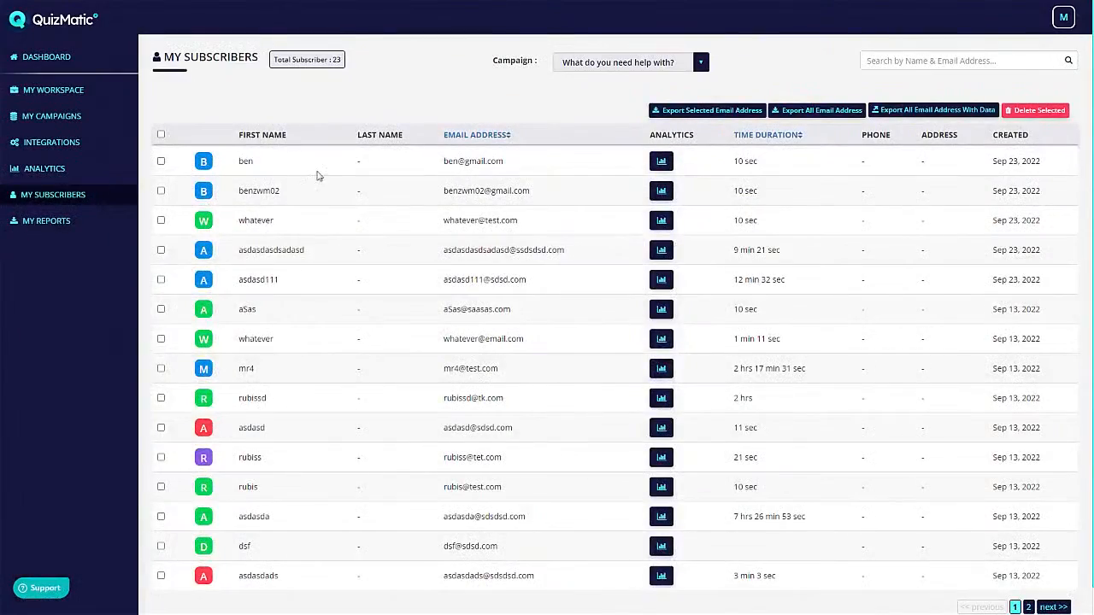
{"action": "scroll", "coordinate": [423, 290], "scroll_direction": "down", "scroll_amount": 1}
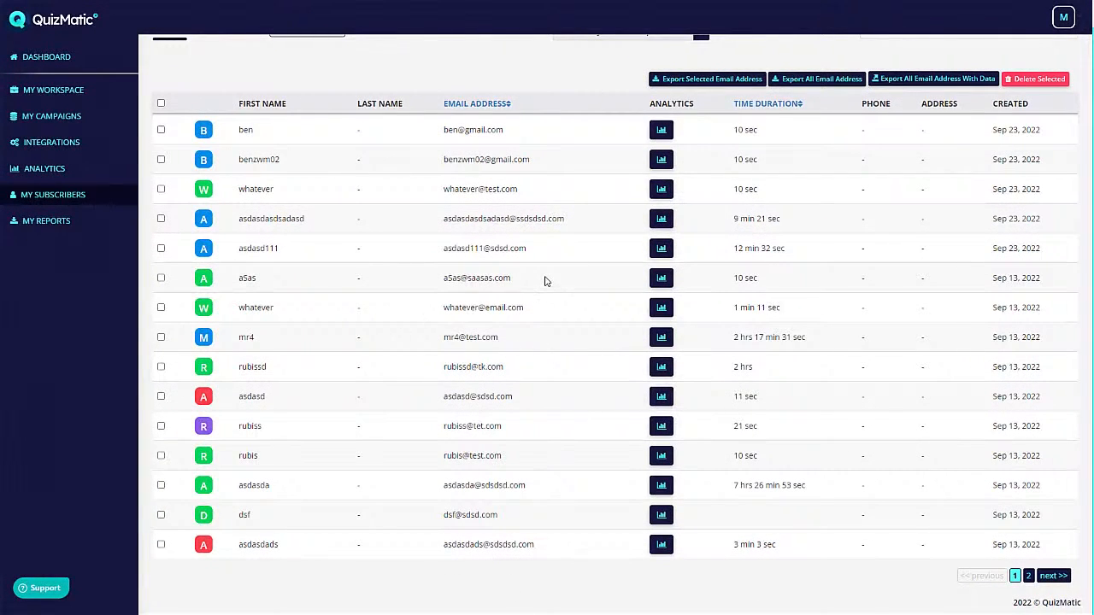
{"action": "scroll", "coordinate": [602, 338], "scroll_direction": "up", "scroll_amount": 1}
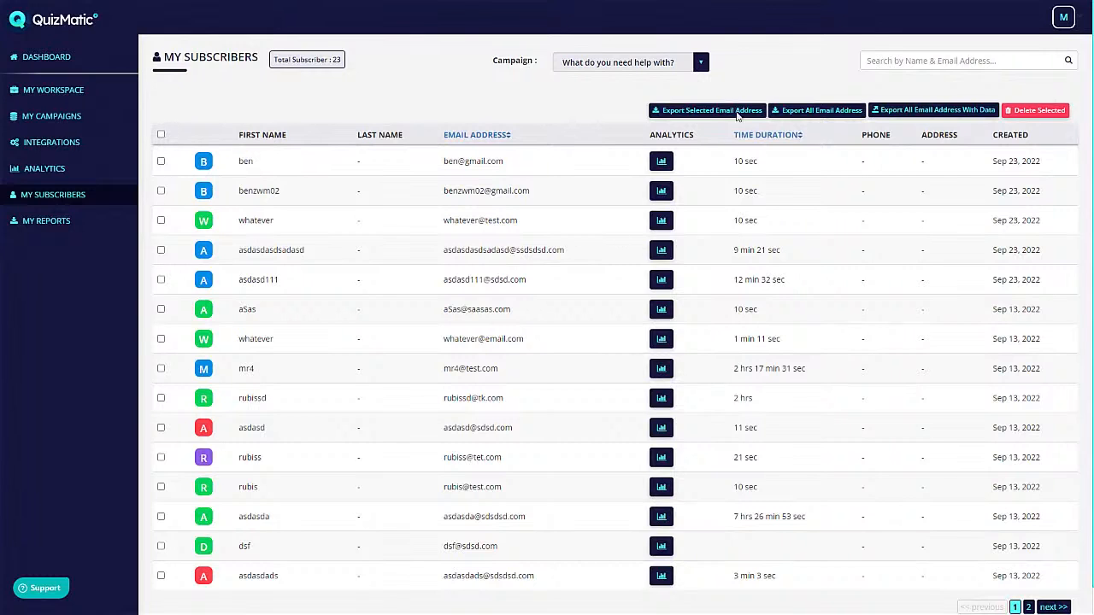
{"action": "left_click", "coordinate": [637, 62]}
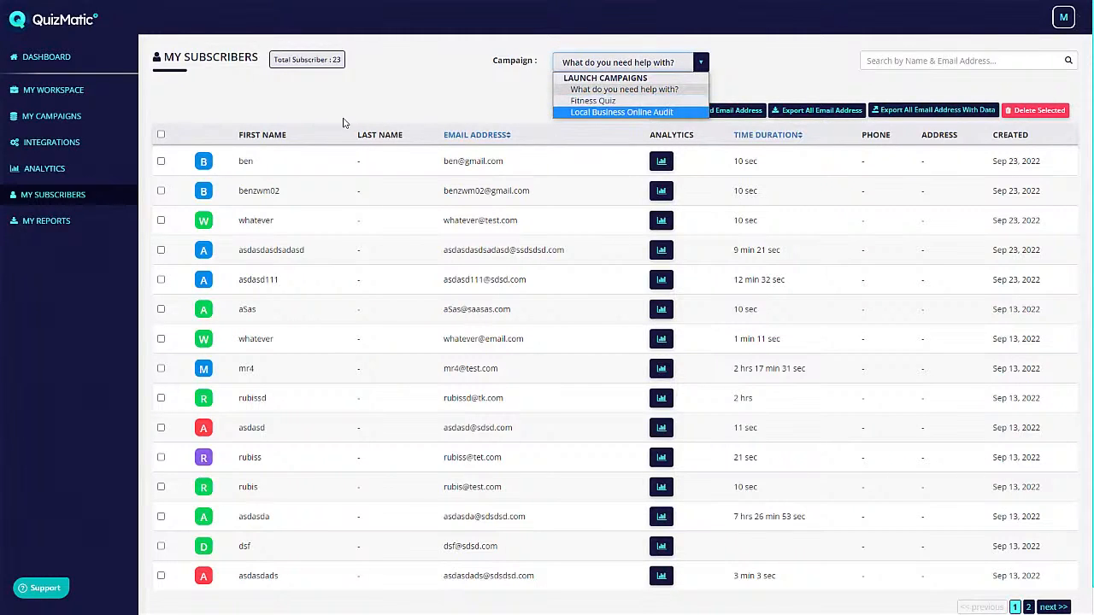
{"action": "left_click", "coordinate": [378, 104]}
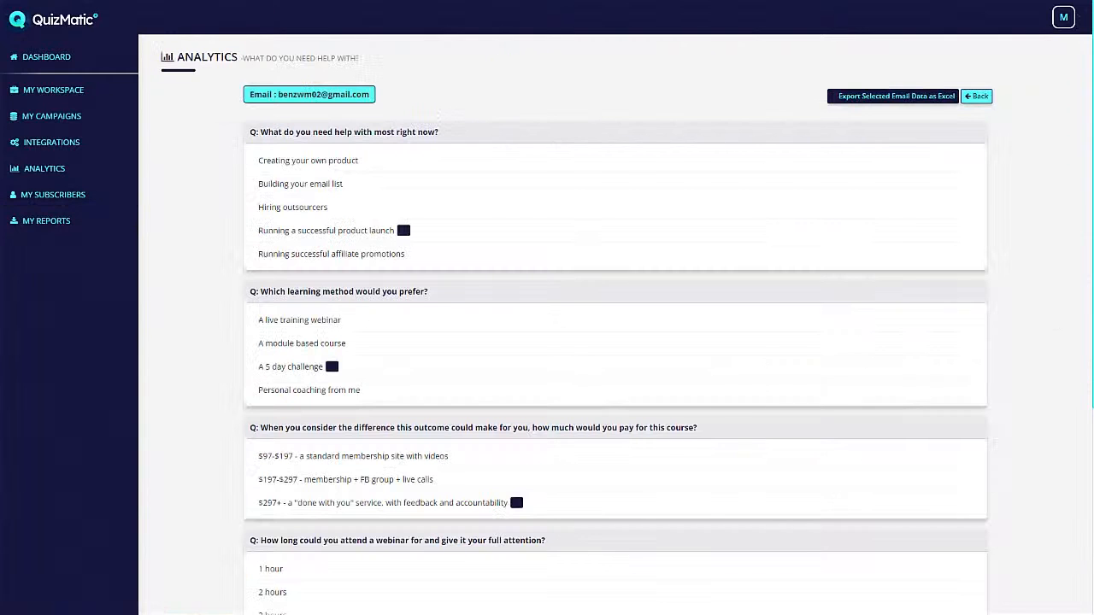
- View one subscriber's individual quiz answers
{"action": "left_click", "coordinate": [660, 191]}
{"action": "scroll", "coordinate": [574, 298], "scroll_direction": "down", "scroll_amount": 2}
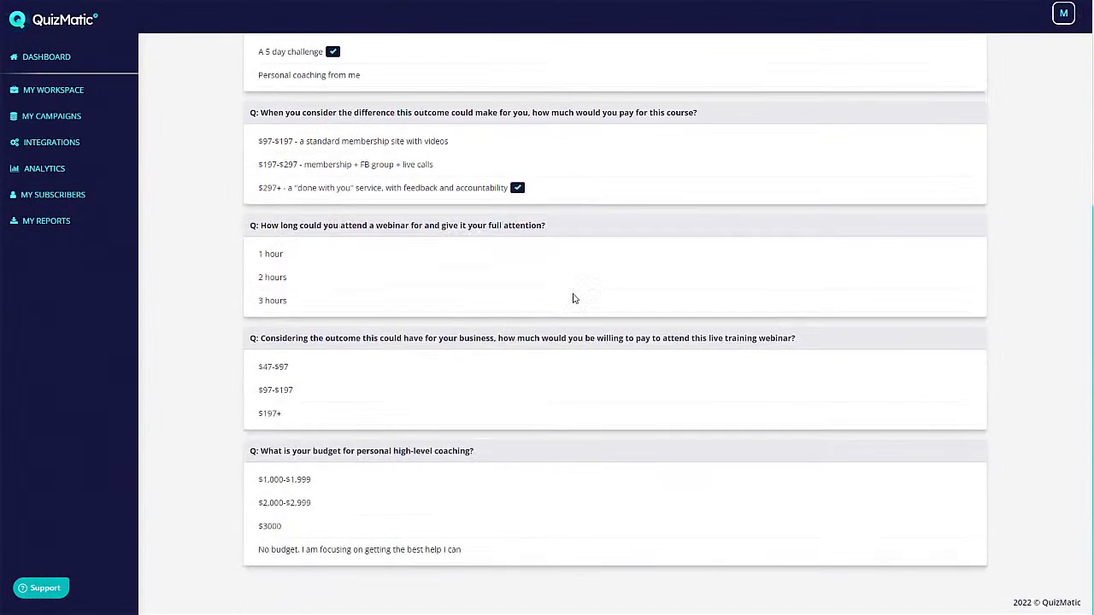
{"action": "scroll", "coordinate": [573, 298], "scroll_direction": "up", "scroll_amount": 4}
- Go back to the subscriber list, then open the My Workspace overview
{"action": "right_click", "coordinate": [535, 174]}
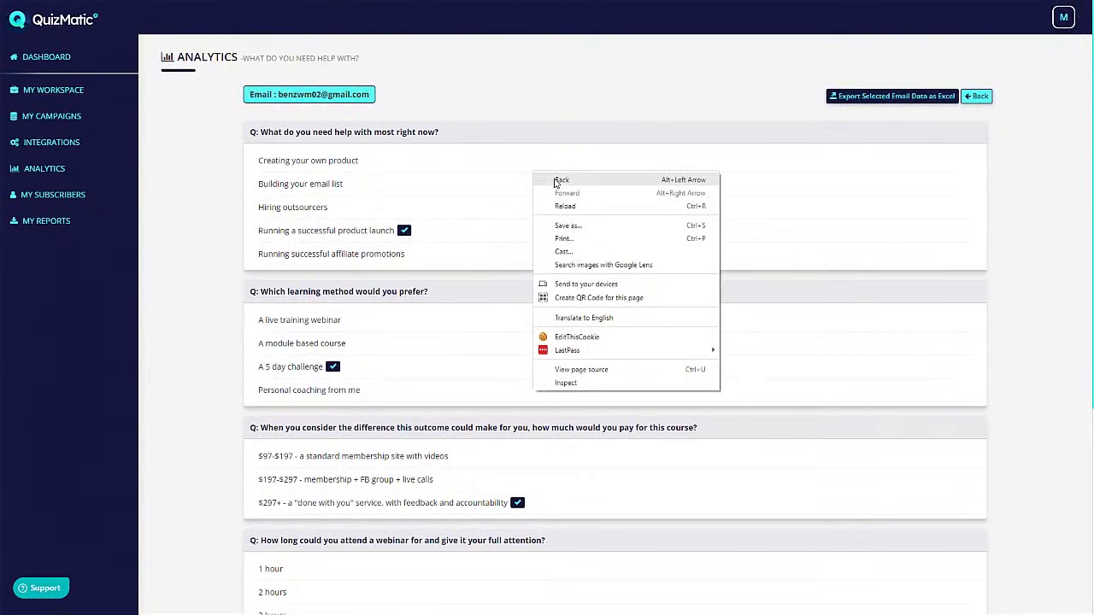
{"action": "left_click", "coordinate": [559, 180]}
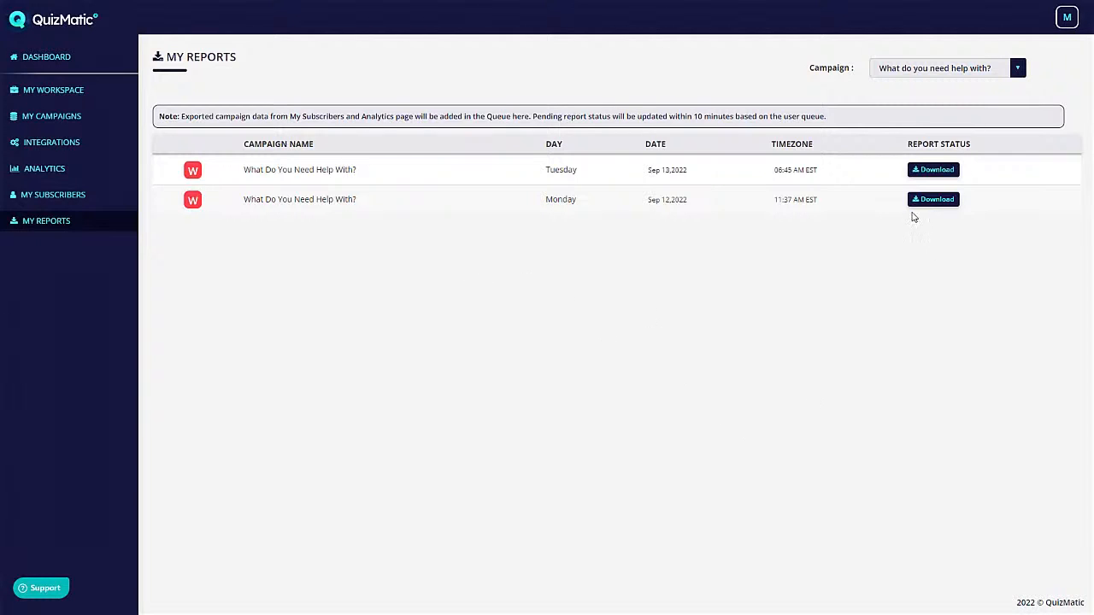
{"action": "left_click", "coordinate": [63, 94]}
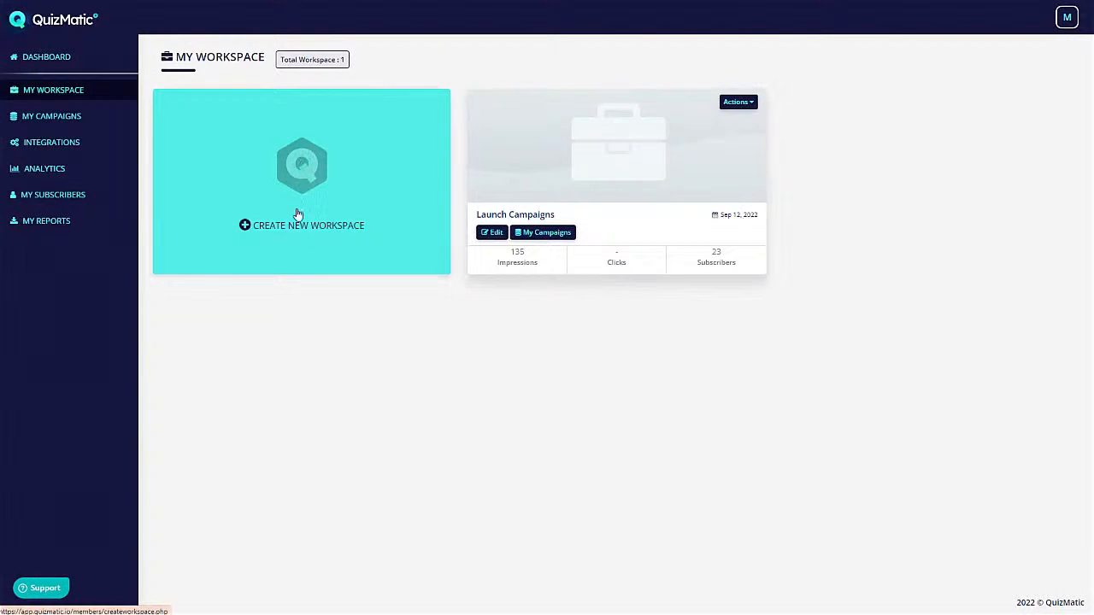
{"action": "left_click", "coordinate": [303, 182]}
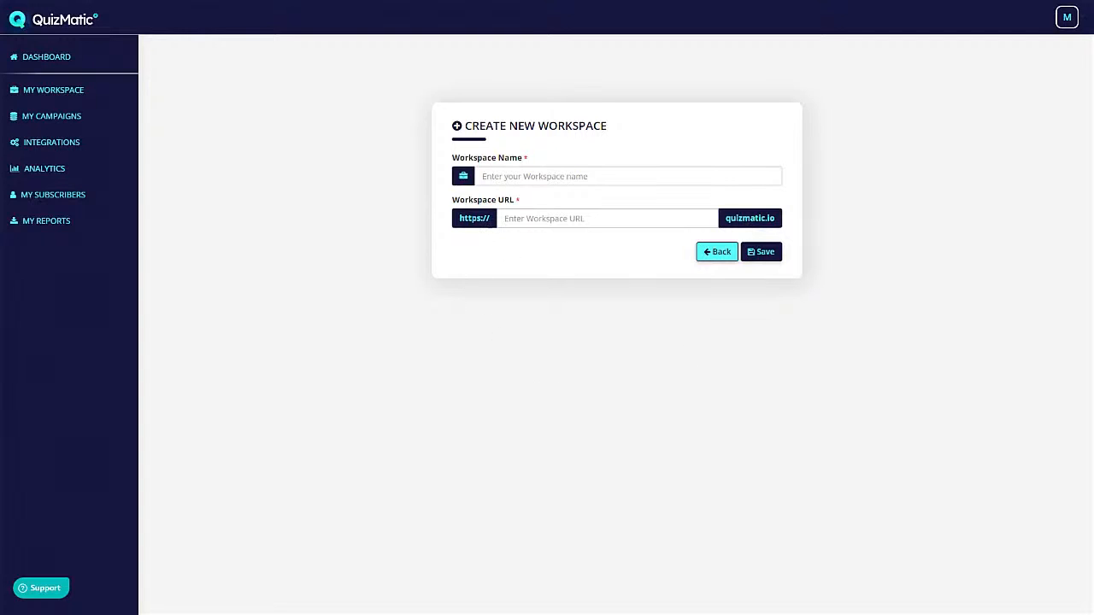
{"action": "right_click", "coordinate": [267, 134]}
{"action": "left_click", "coordinate": [292, 141]}
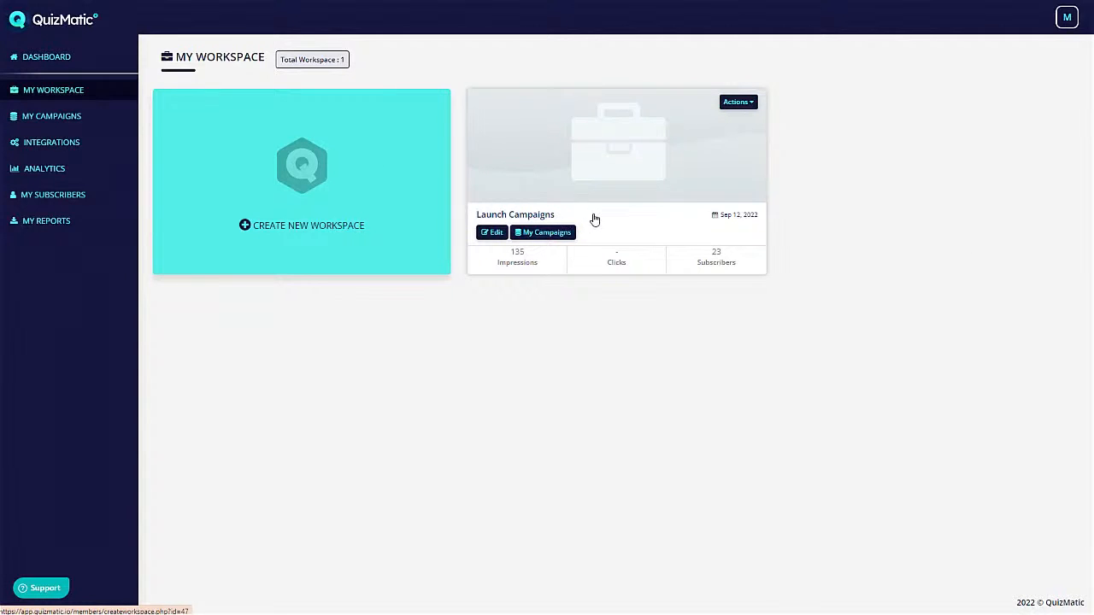
{"action": "left_click", "coordinate": [495, 238]}
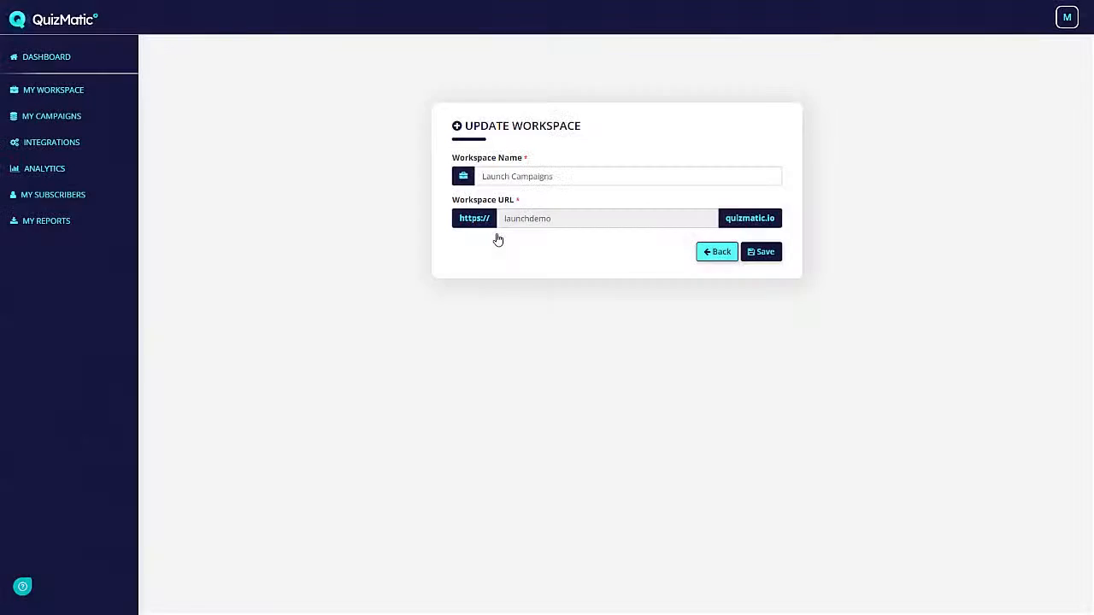
{"action": "right_click", "coordinate": [356, 171]}
{"action": "left_click", "coordinate": [364, 176]}
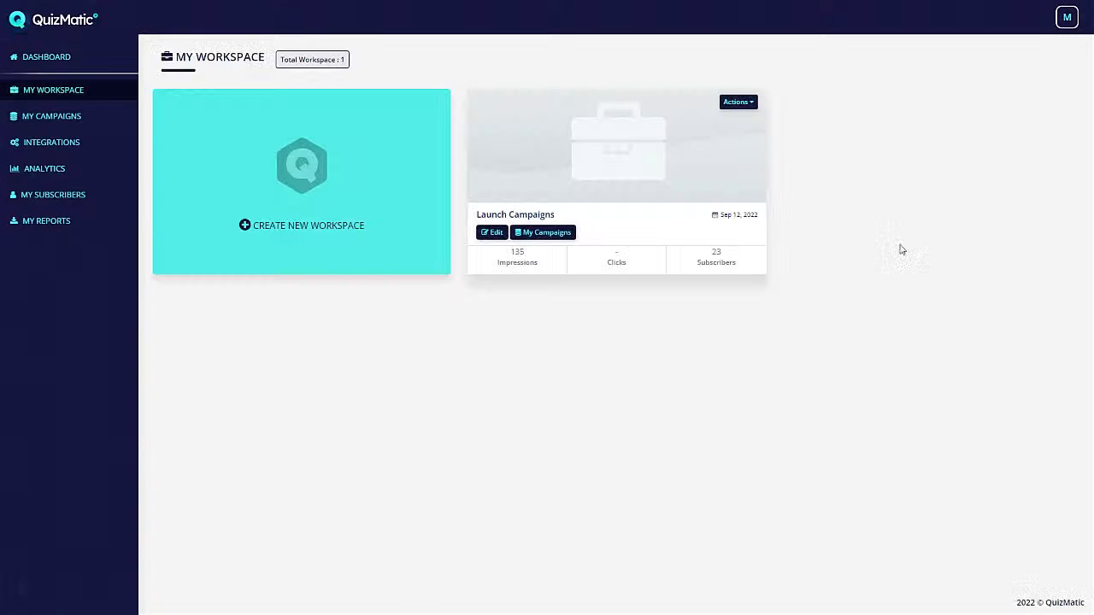
- Check the Launch Campaigns workspace's CNAME domain mapping, then open its campaign list
{"action": "left_click", "coordinate": [747, 103]}
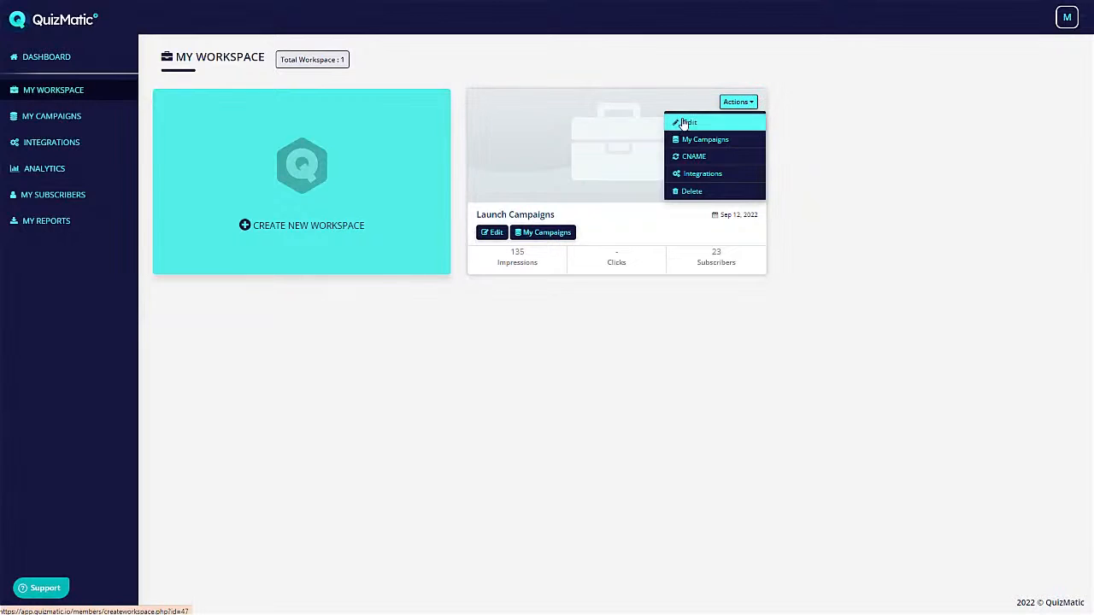
{"action": "left_click", "coordinate": [725, 162]}
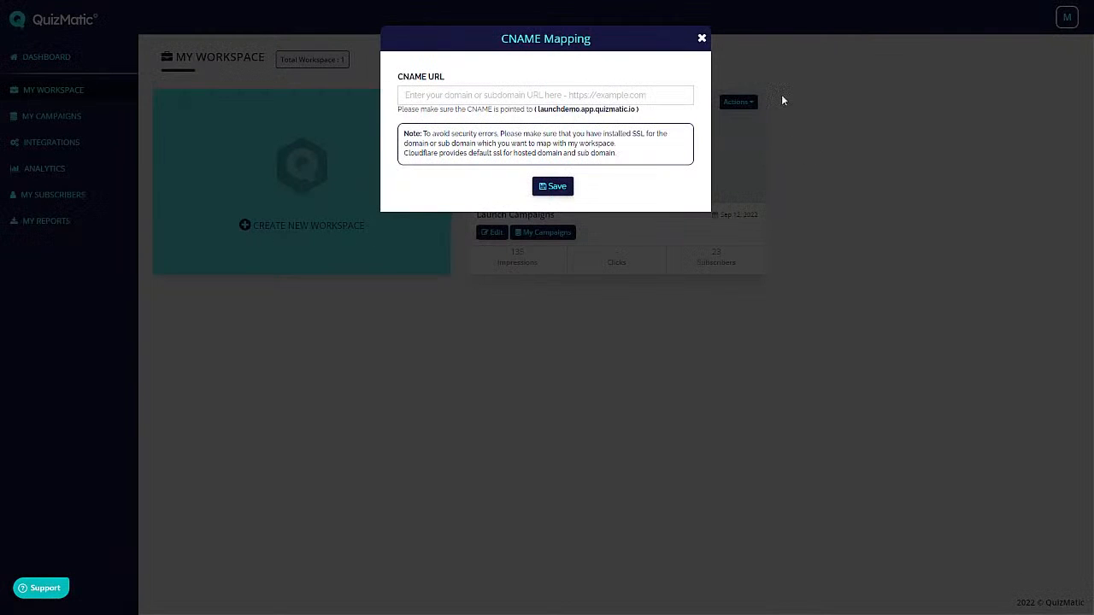
{"action": "left_click", "coordinate": [701, 39]}
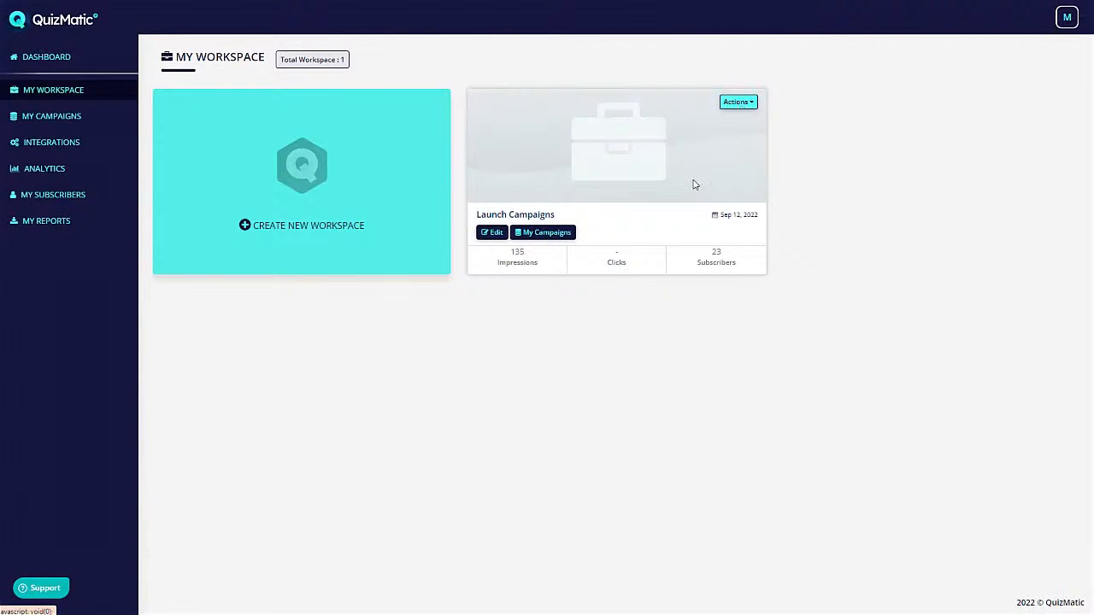
{"action": "left_click", "coordinate": [747, 106]}
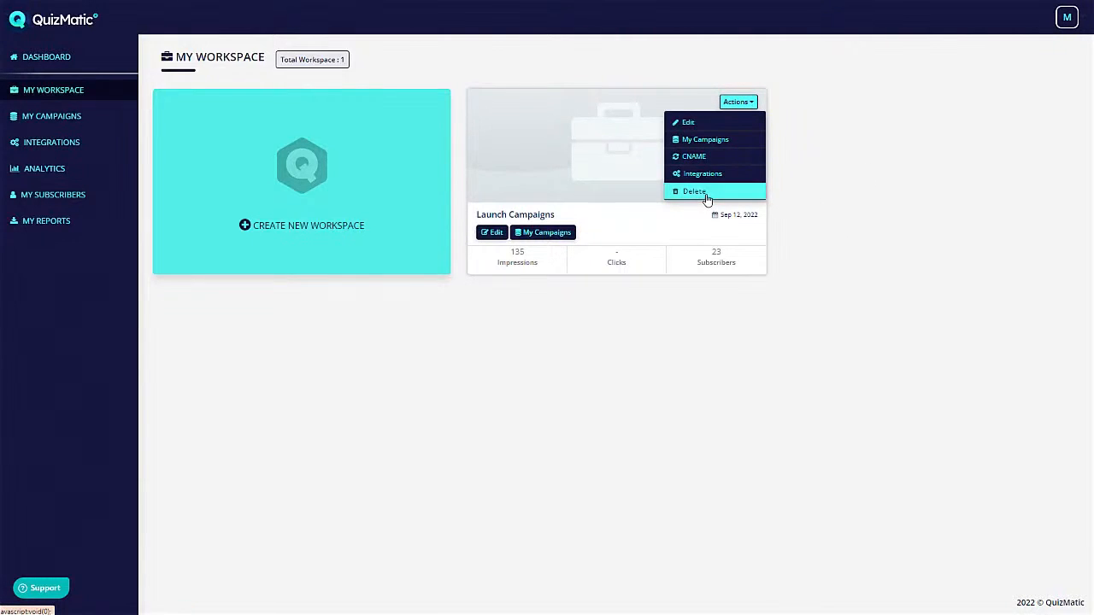
{"action": "left_click", "coordinate": [563, 236]}
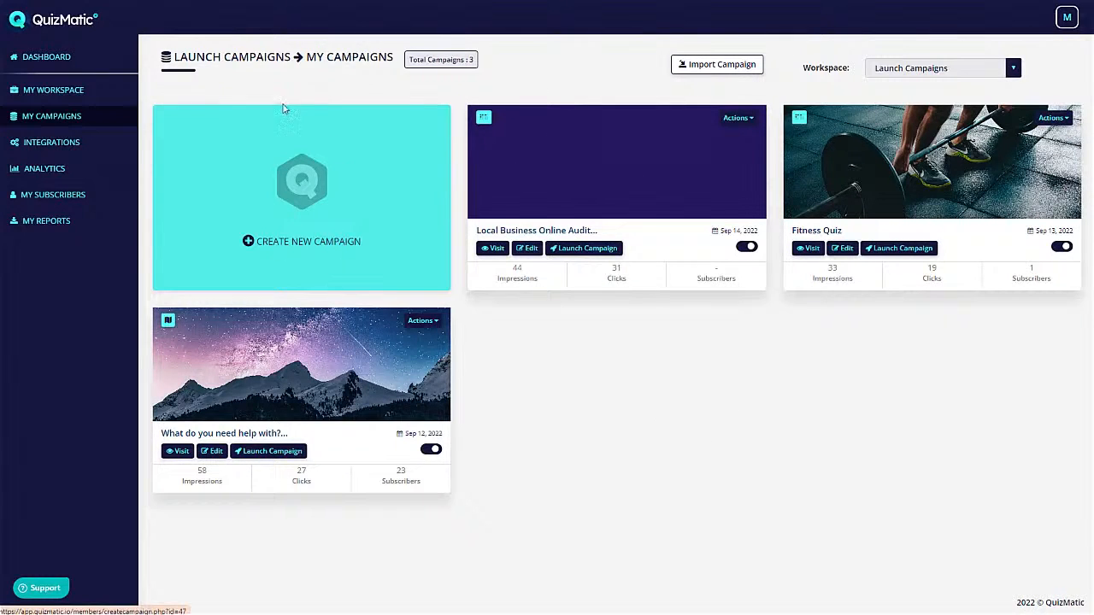
- Open the 'What do you need help with?' campaign in the builder and show its launch options
{"action": "left_click", "coordinate": [735, 67]}
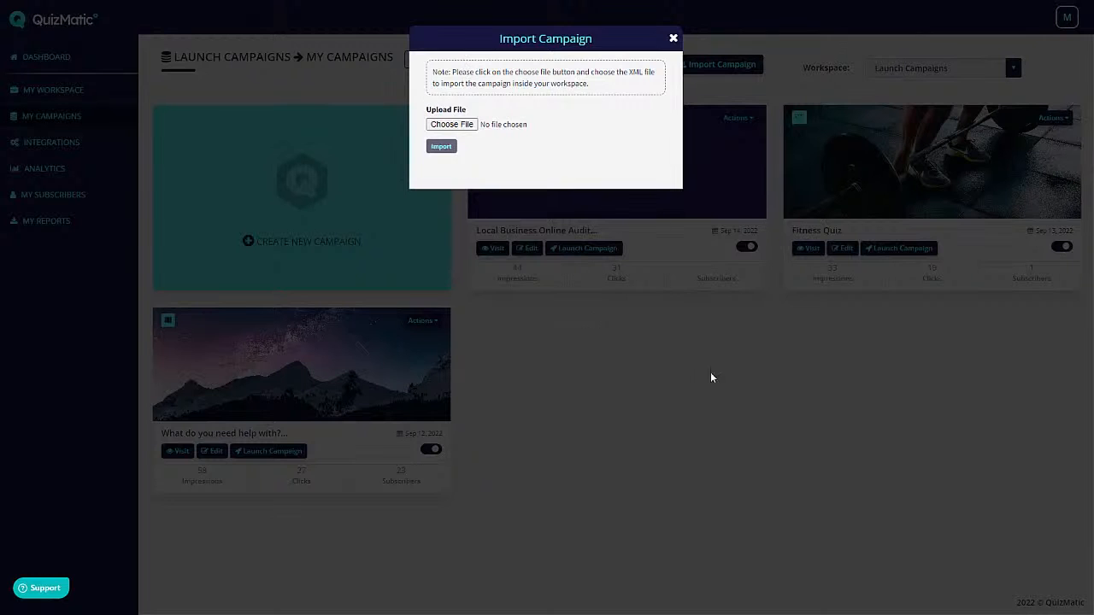
{"action": "left_click", "coordinate": [760, 333]}
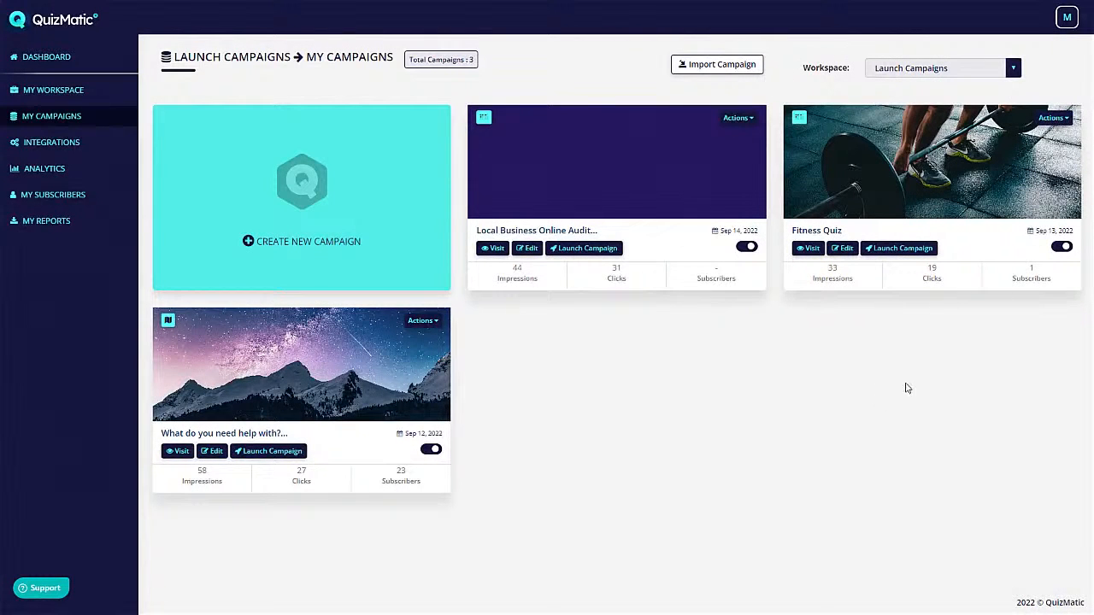
{"action": "left_click", "coordinate": [703, 67]}
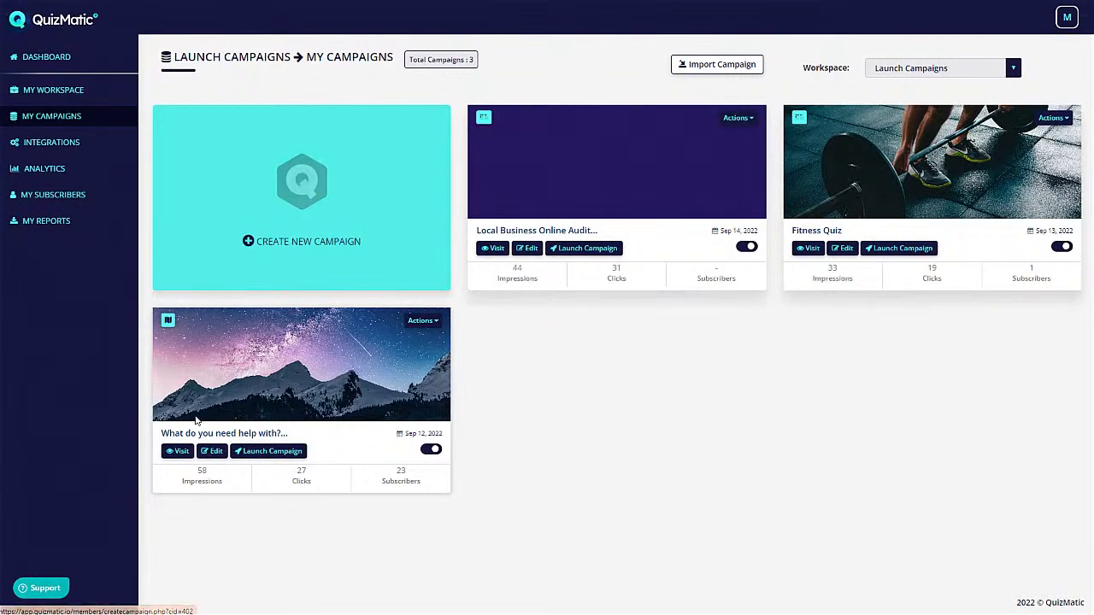
{"action": "left_click", "coordinate": [215, 457]}
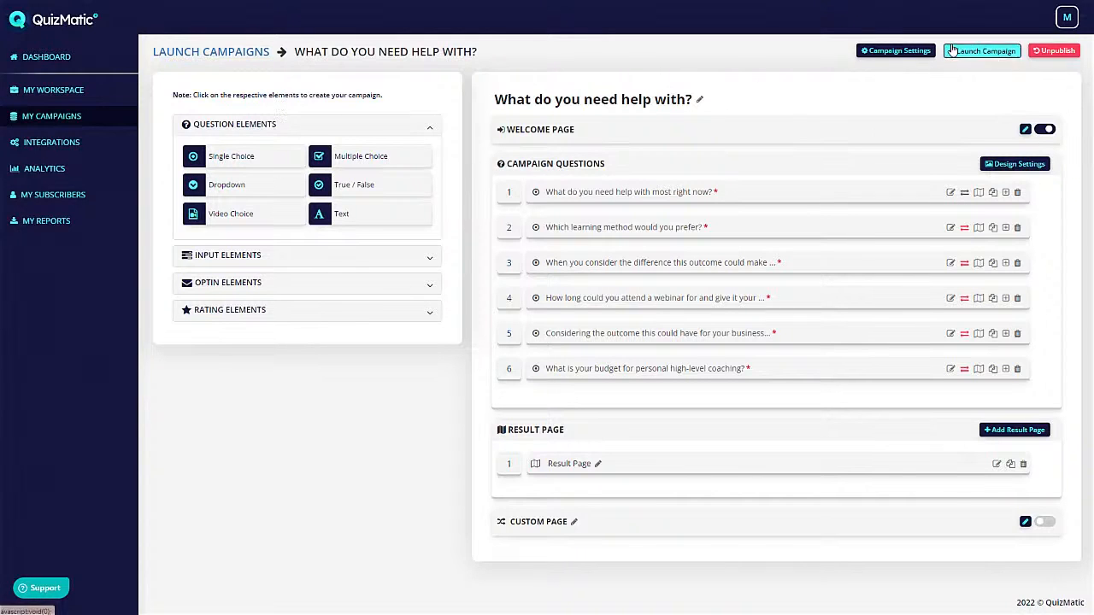
{"action": "left_click", "coordinate": [982, 51]}
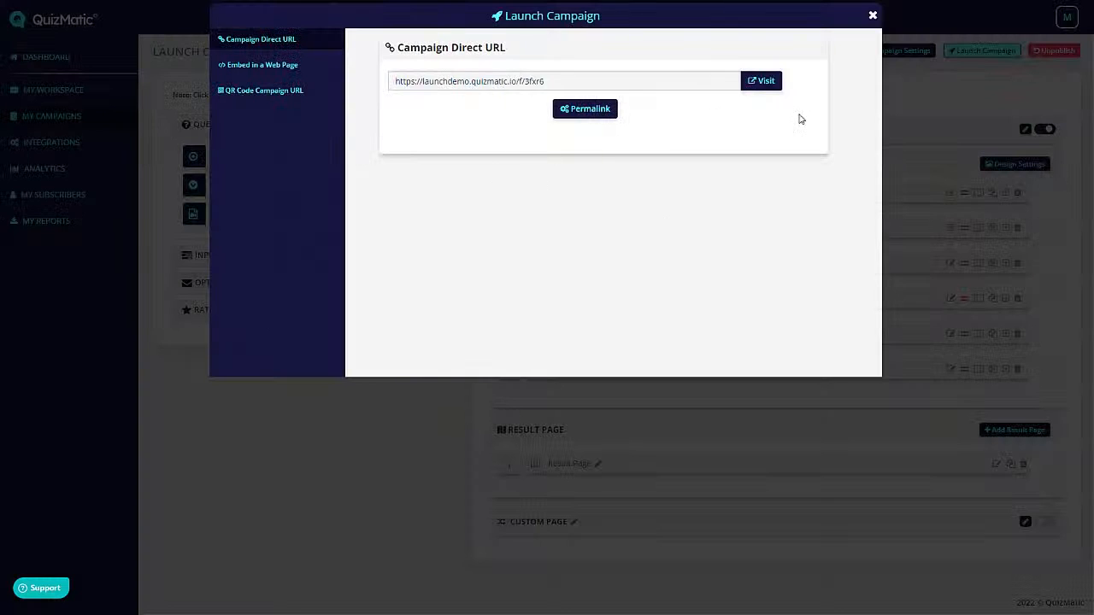
- Open the live quiz from its direct URL, enter an email address and start it
{"action": "left_click", "coordinate": [777, 85]}
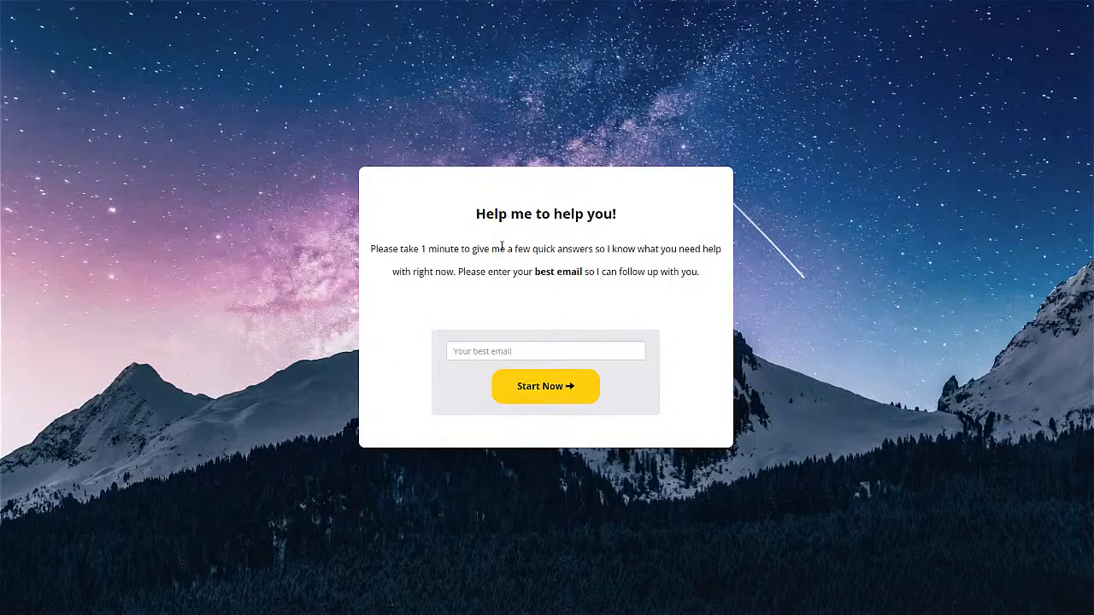
{"action": "left_click", "coordinate": [542, 352]}
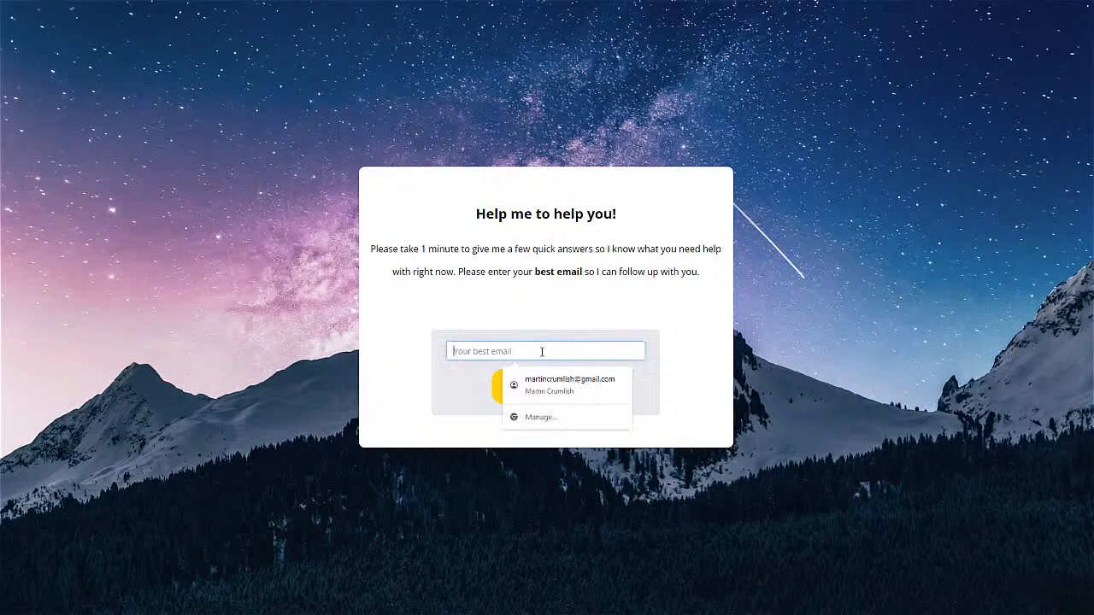
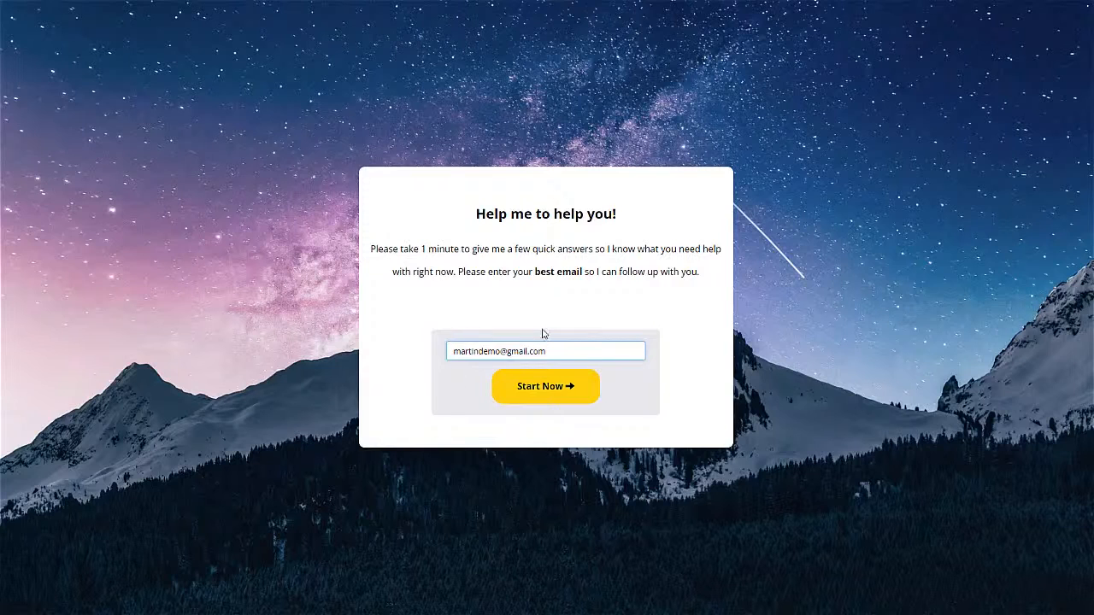
{"action": "left_click", "coordinate": [516, 392]}
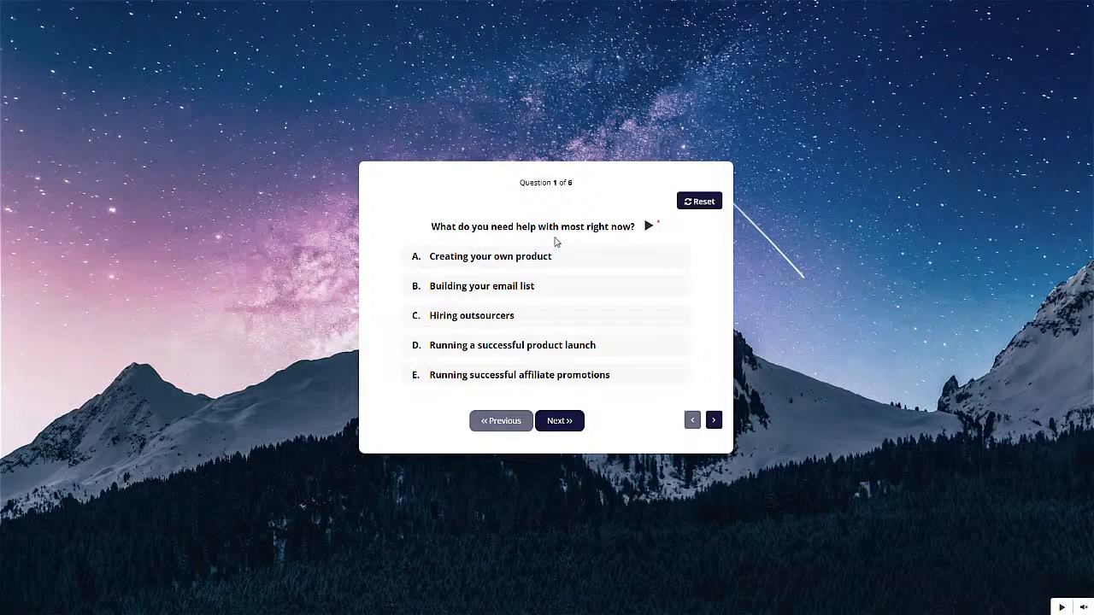
- Answer the quiz with Hiring outsourcers, option D, and no budget for coaching
{"action": "left_click", "coordinate": [489, 253]}
{"action": "left_click", "coordinate": [470, 319]}
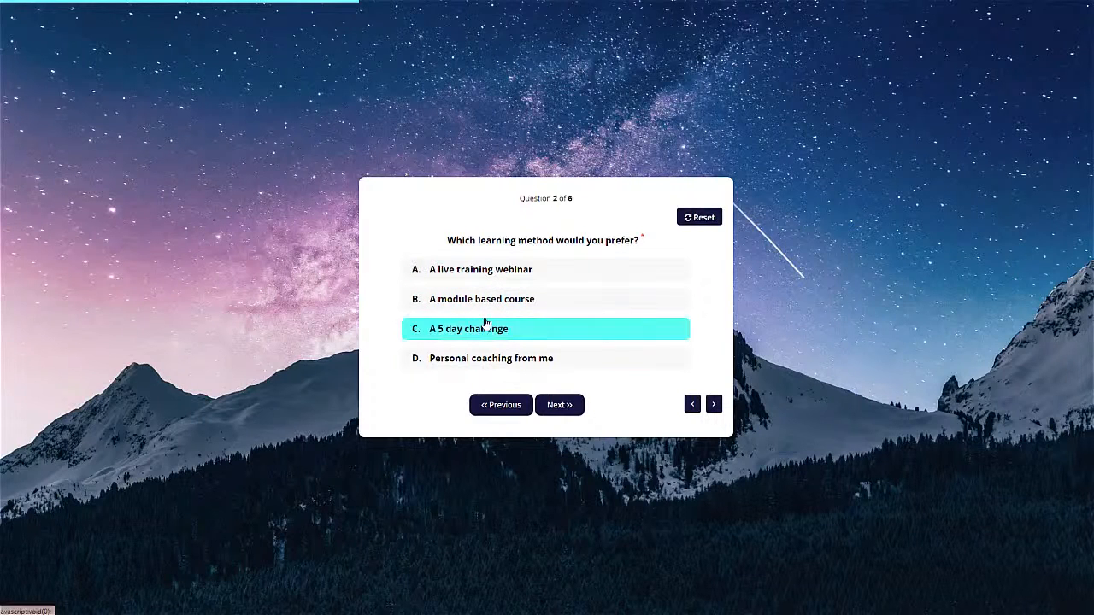
{"action": "left_click", "coordinate": [460, 366]}
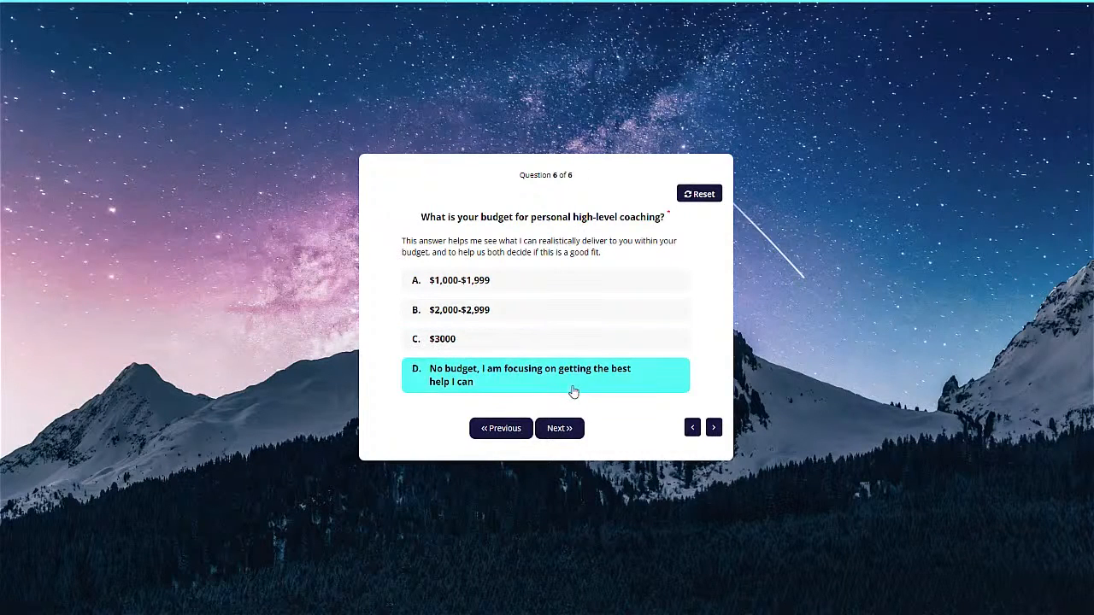
{"action": "left_click", "coordinate": [467, 382]}
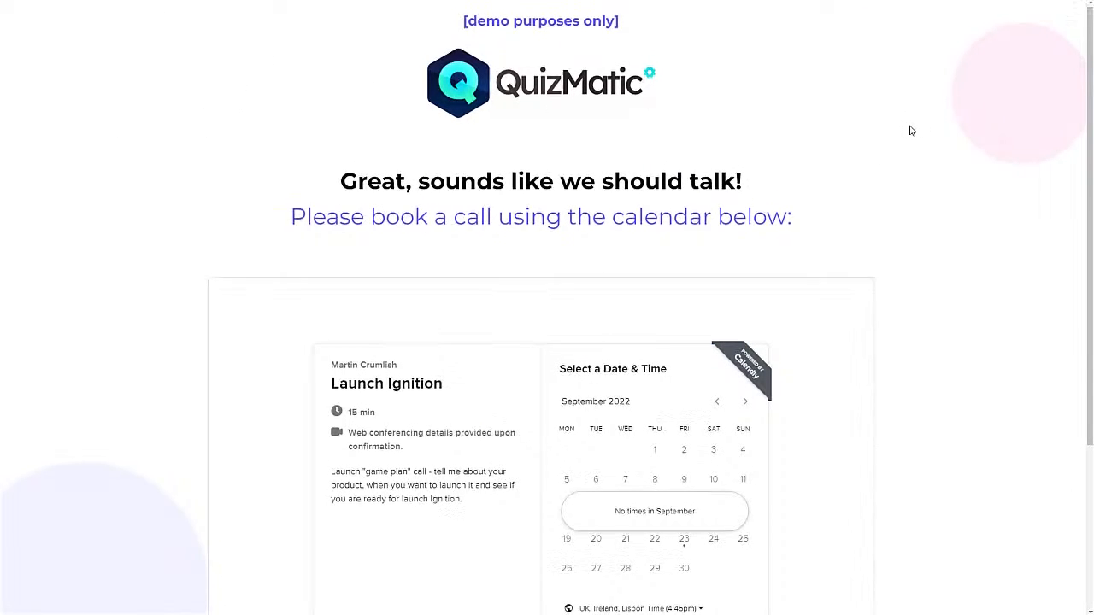
- Restart the quiz from the email form using a throwaway test email
{"action": "scroll", "coordinate": [932, 195], "scroll_direction": "down", "scroll_amount": 2}
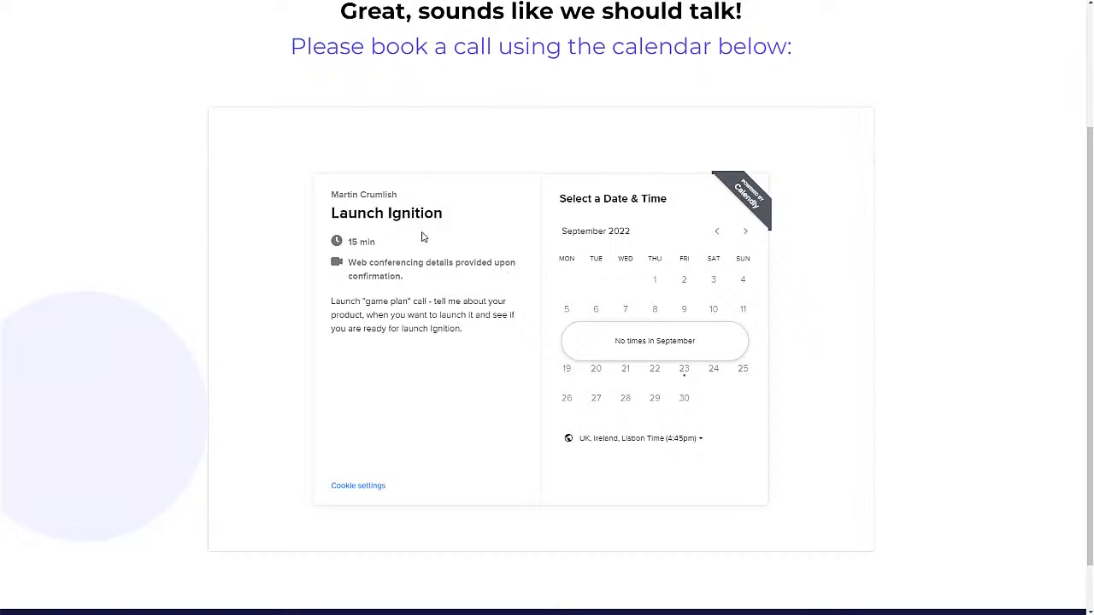
{"action": "scroll", "coordinate": [421, 236], "scroll_direction": "up", "scroll_amount": 2}
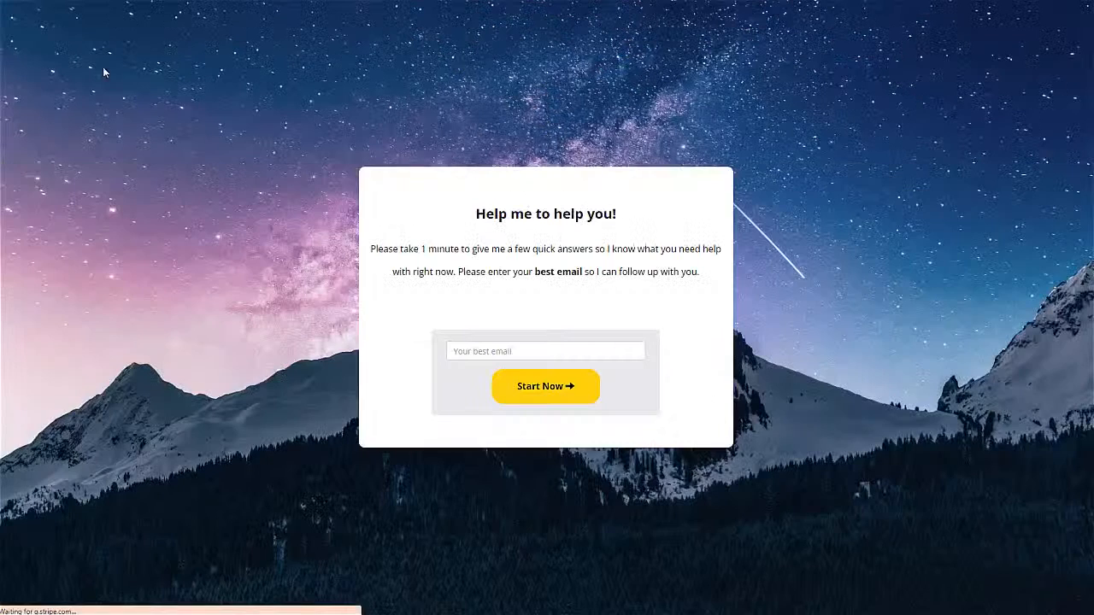
{"action": "left_click", "coordinate": [485, 349]}
{"action": "type", "text": "dasdasdasdas@dssdsdsds.com"}
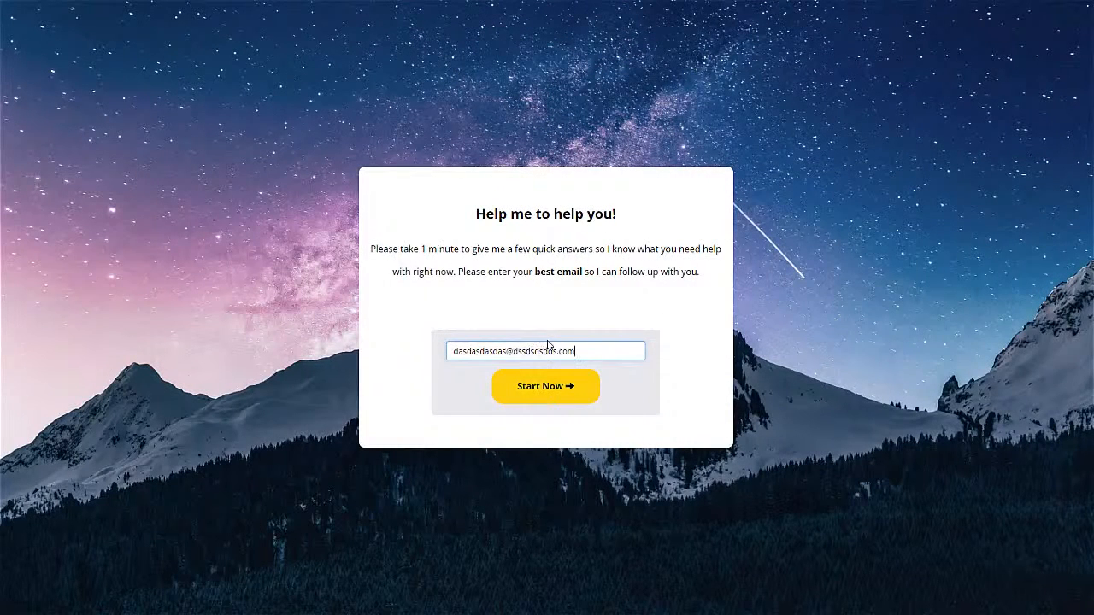
{"action": "left_click", "coordinate": [548, 385]}
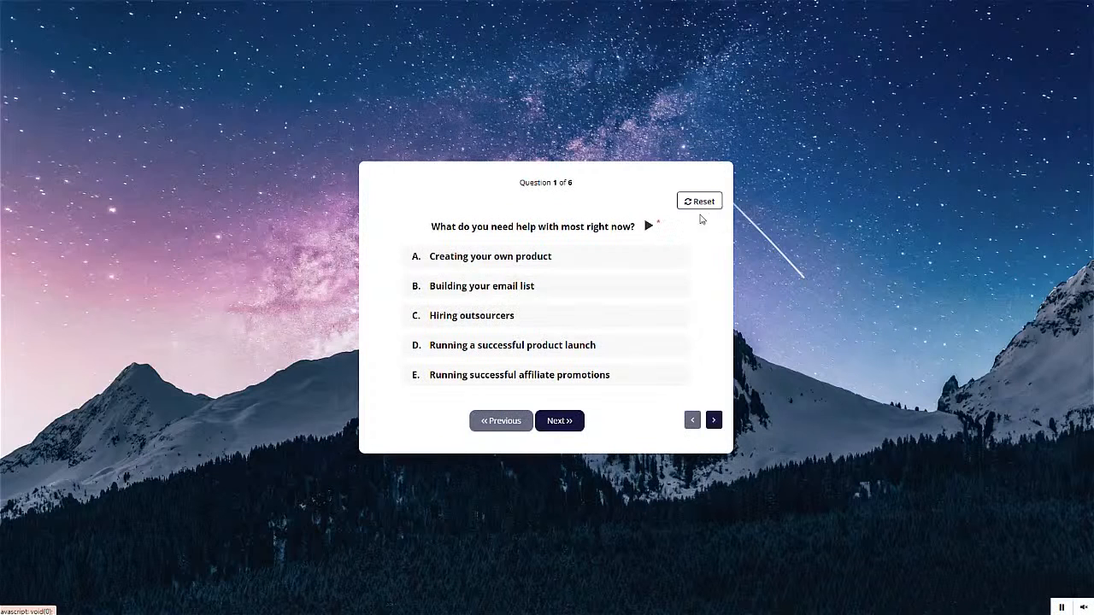
- Answer questions 1–3, including Building your email list and the $97-$197 membership option
{"action": "left_click", "coordinate": [462, 292]}
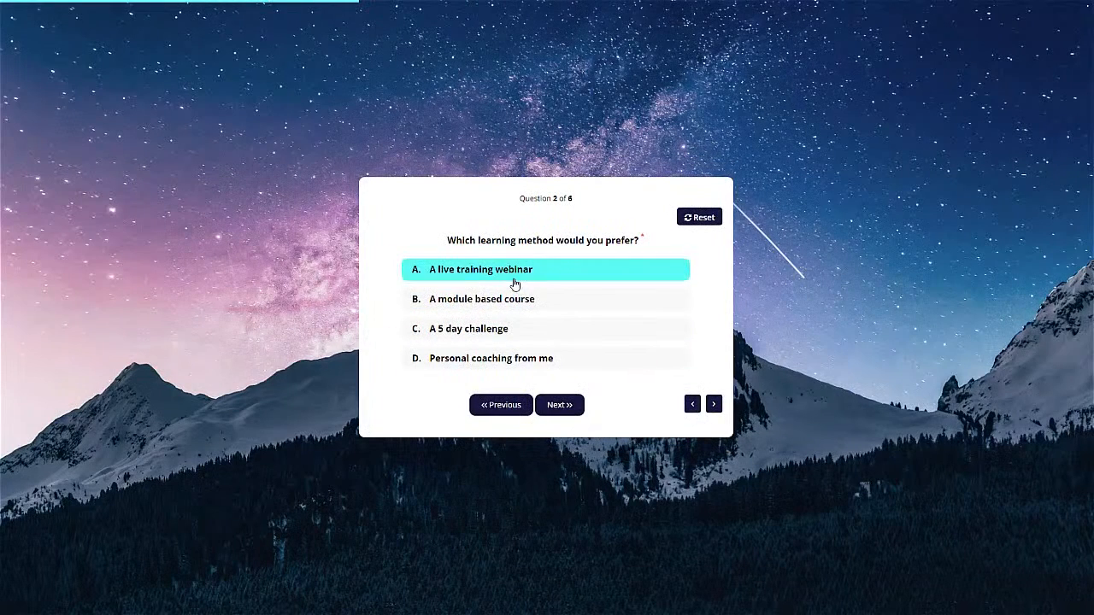
{"action": "left_click", "coordinate": [464, 301]}
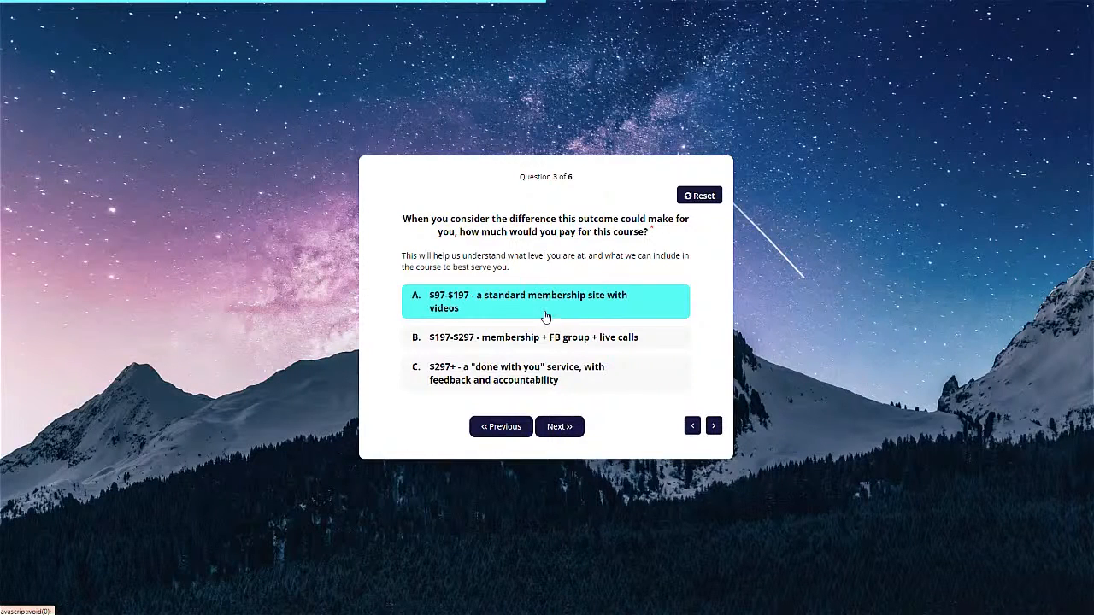
{"action": "left_click", "coordinate": [465, 306]}
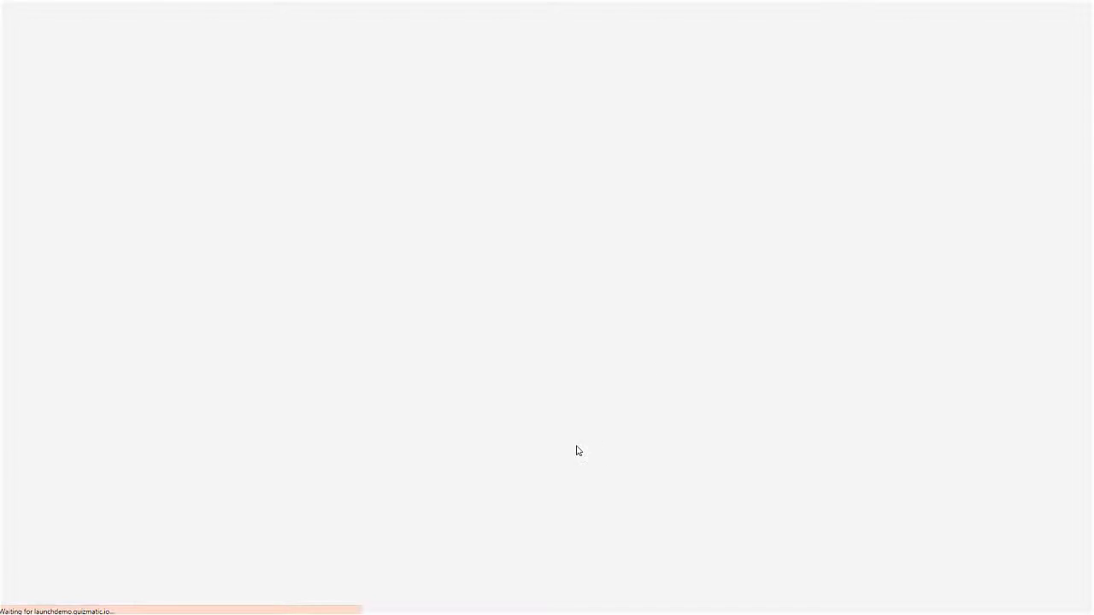
- Scroll the course-recommendation results and highlight the 20% discount code
{"action": "scroll", "coordinate": [783, 324], "scroll_direction": "down", "scroll_amount": 1}
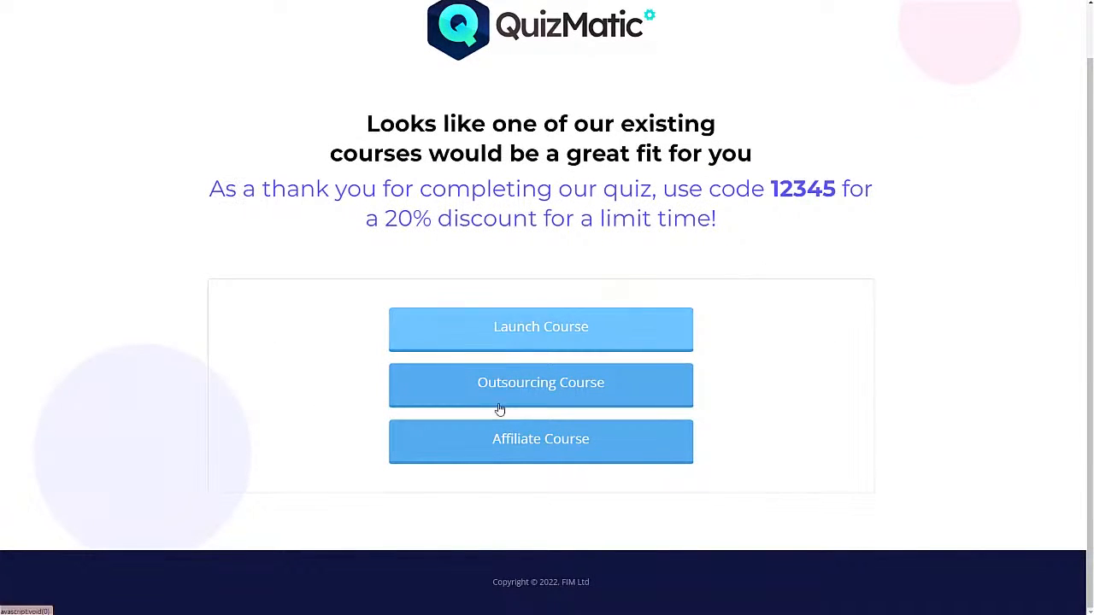
{"action": "left_click_drag", "start_coordinate": [750, 190], "coordinate": [812, 191]}
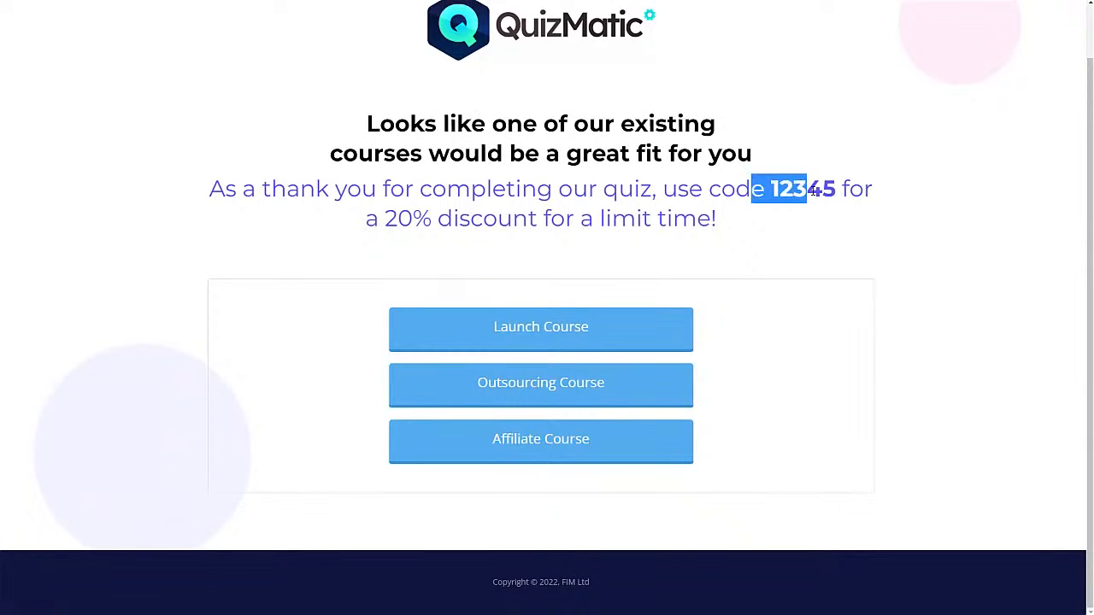
{"action": "left_click", "coordinate": [850, 193]}
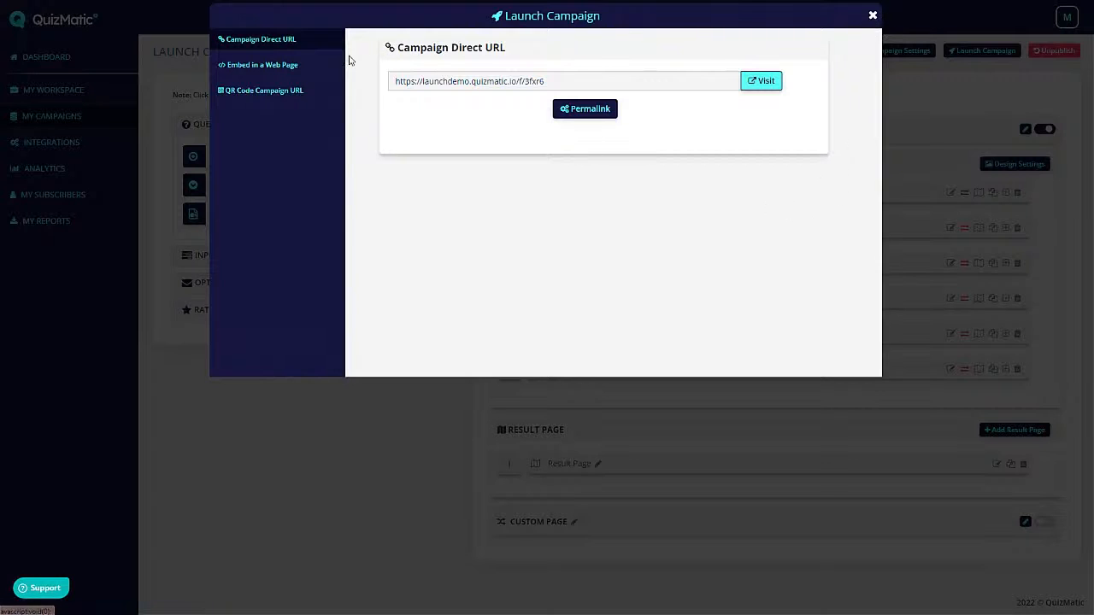
- Open the Welcome Page editor and undo a test edit to the 'Help me to help you!' heading
{"action": "left_click", "coordinate": [872, 15]}
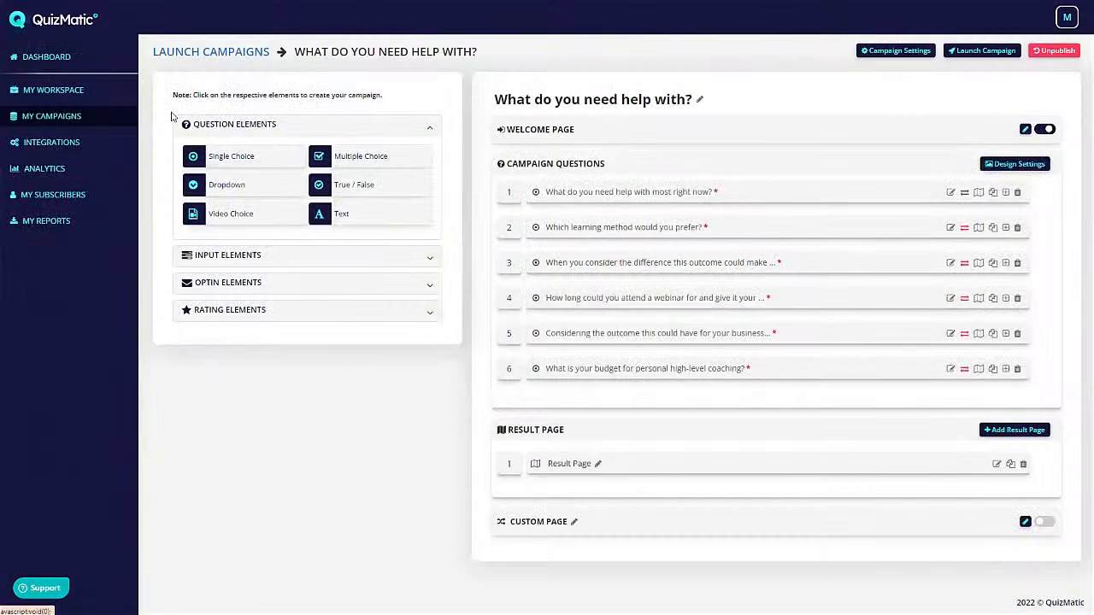
{"action": "left_click", "coordinate": [1025, 130]}
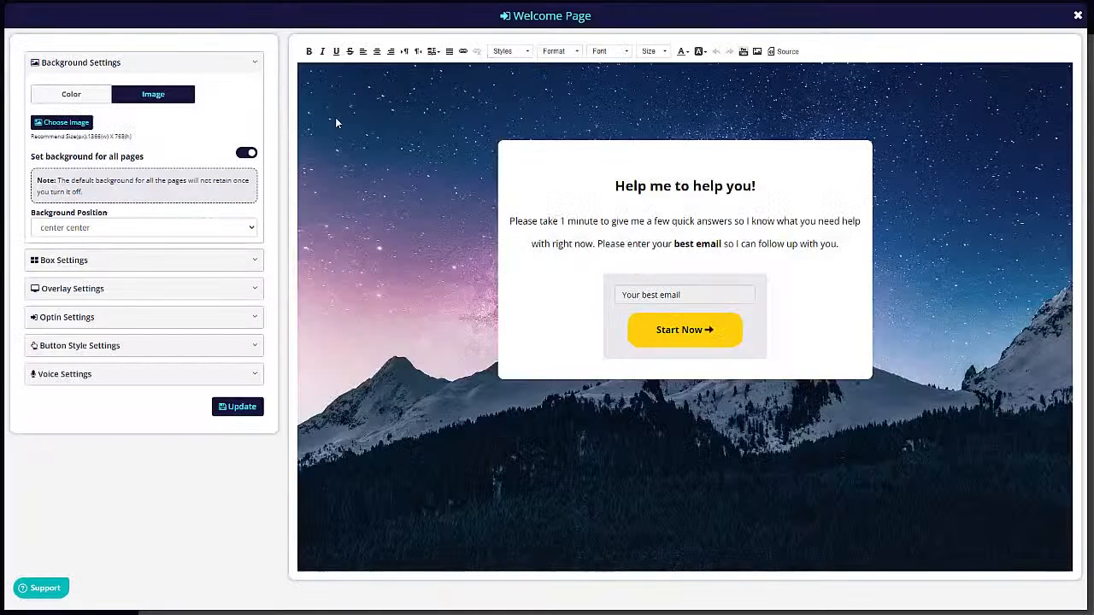
{"action": "left_click", "coordinate": [675, 186]}
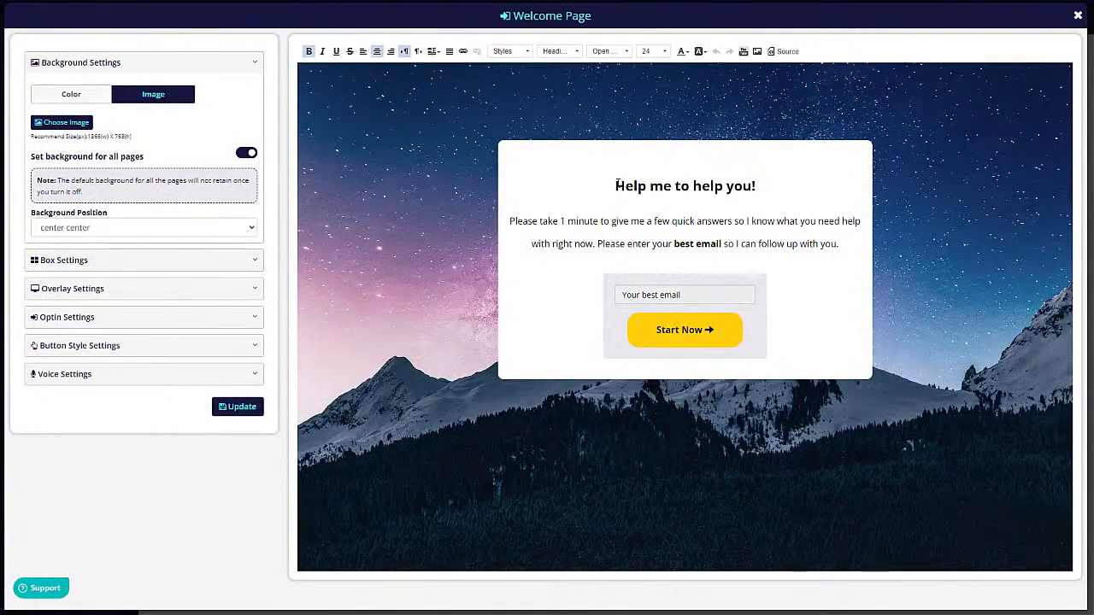
{"action": "left_click_drag", "start_coordinate": [616, 186], "coordinate": [647, 185]}
{"action": "left_click", "coordinate": [647, 185]}
{"action": "left_click", "coordinate": [745, 185]}
{"action": "type", "text": "asdasd"}
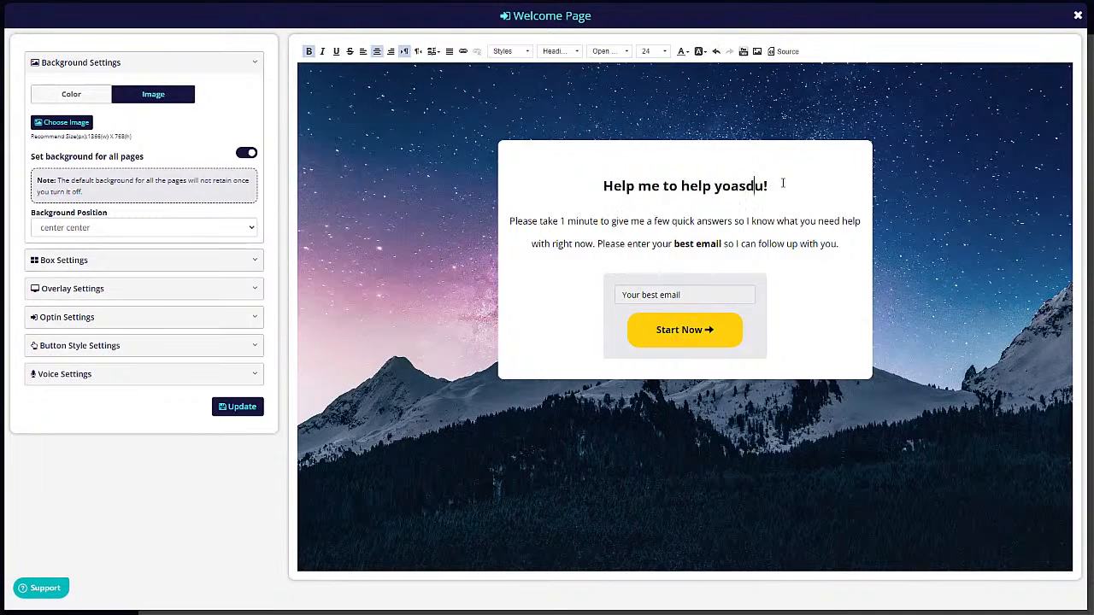
{"action": "key", "text": "ctrl+z"}
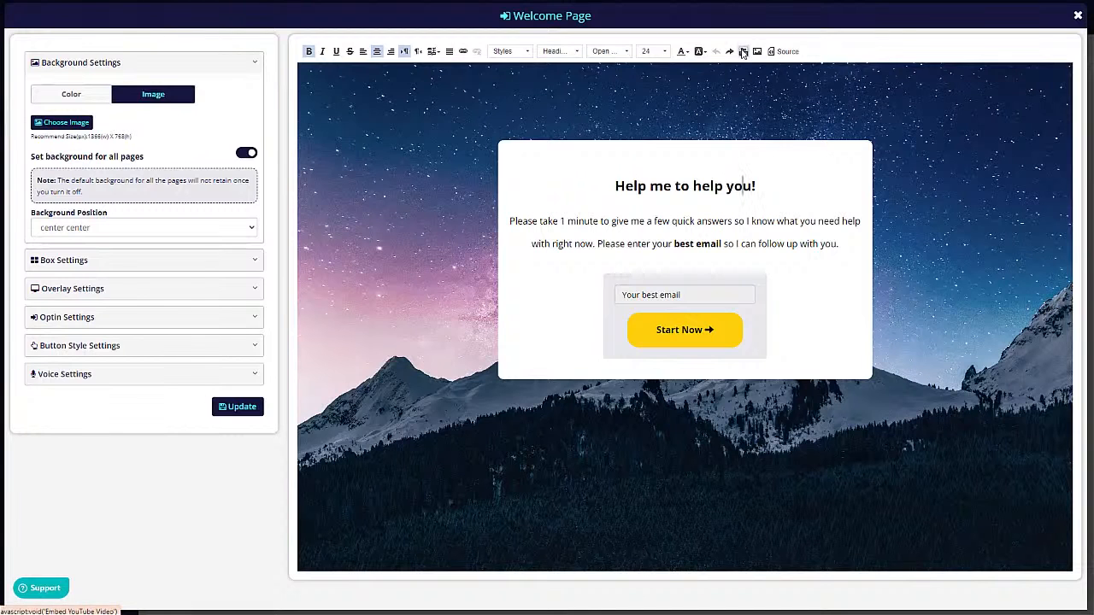
- Inspect the welcome page's HTML source, close it, and open the box settings
{"action": "left_click", "coordinate": [791, 53]}
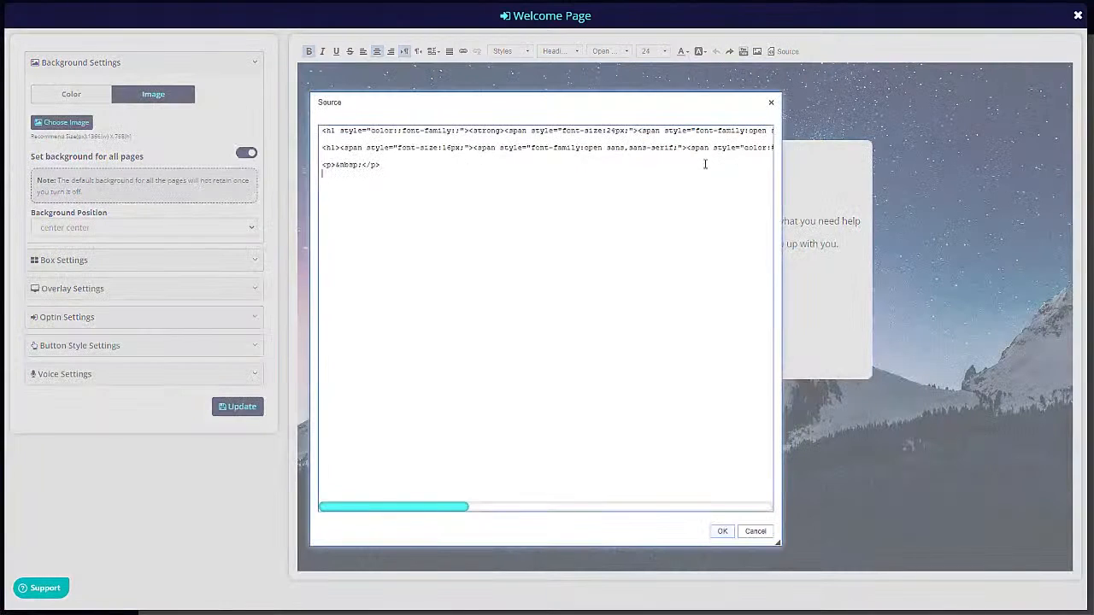
{"action": "left_click", "coordinate": [387, 175]}
{"action": "left_click", "coordinate": [771, 102]}
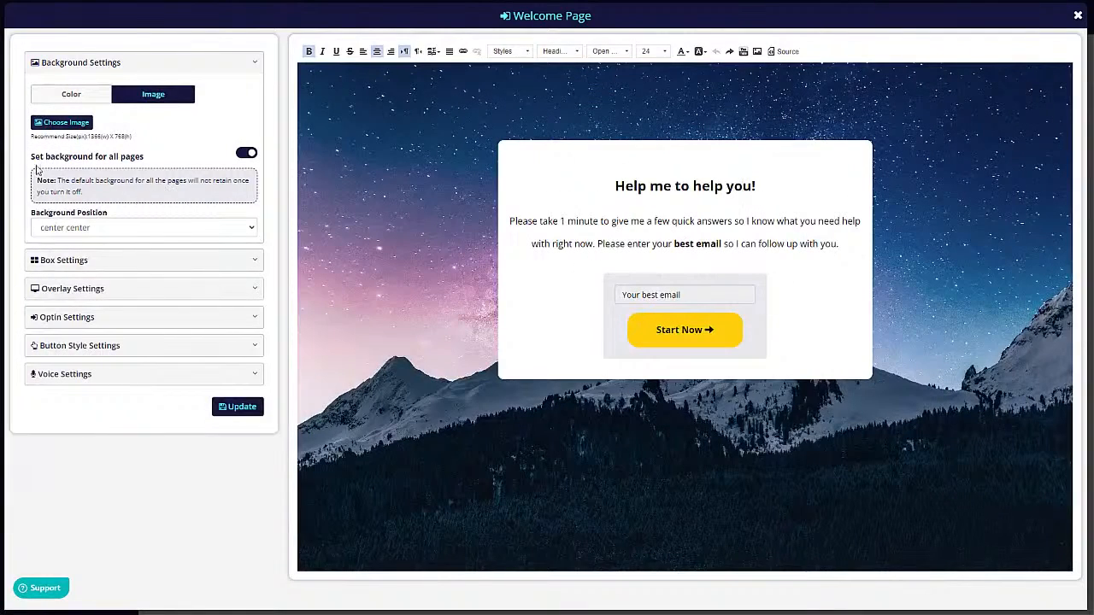
{"action": "left_click", "coordinate": [75, 260]}
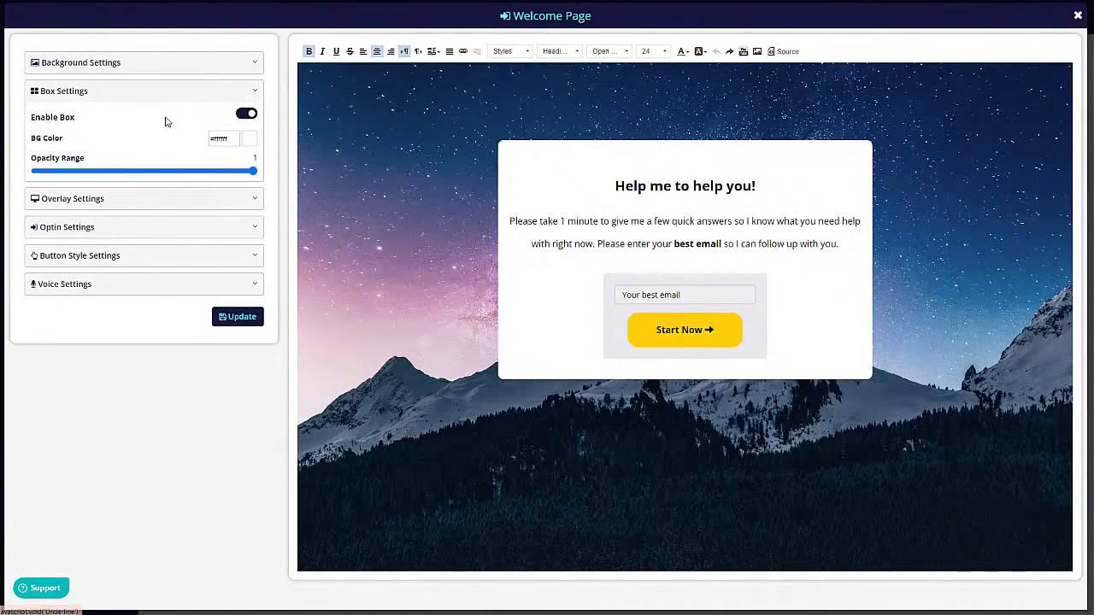
- Toggle the white box behind the welcome text off and on, leaving it enabled
{"action": "left_click", "coordinate": [246, 114]}
{"action": "left_click", "coordinate": [246, 114]}
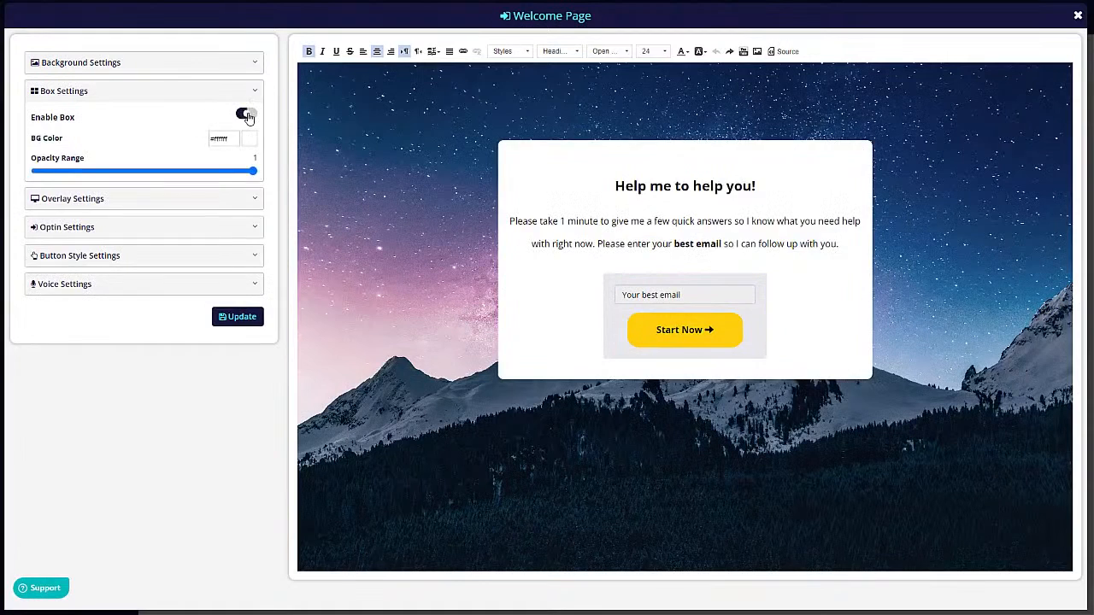
{"action": "left_click", "coordinate": [247, 115]}
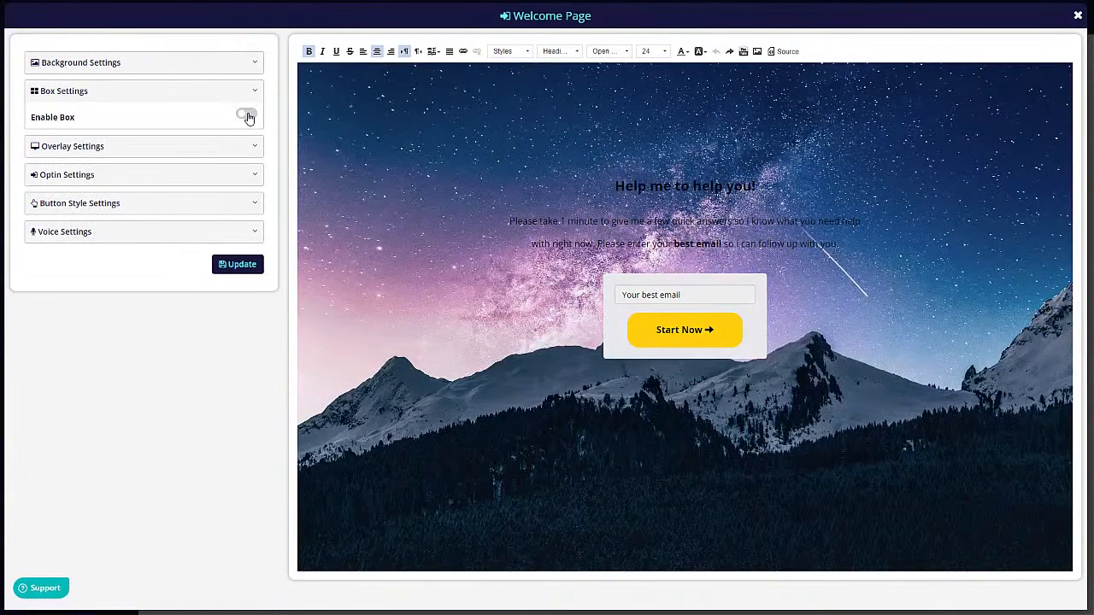
{"action": "left_click", "coordinate": [246, 115]}
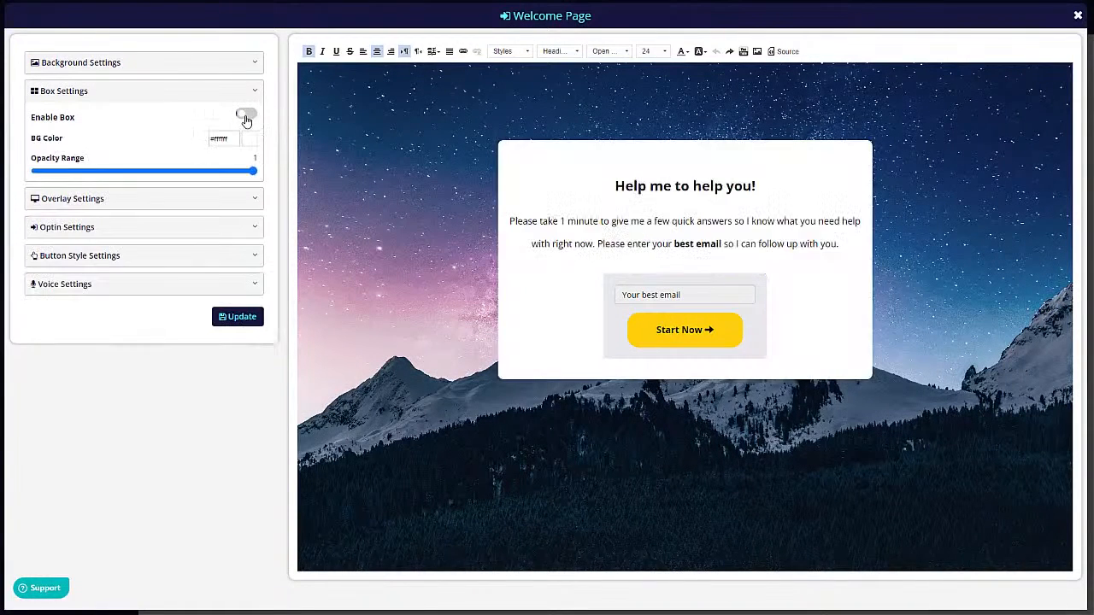
- Try the background overlay and email sign-up form, leaving the overlay off and the form on
{"action": "left_click", "coordinate": [83, 200]}
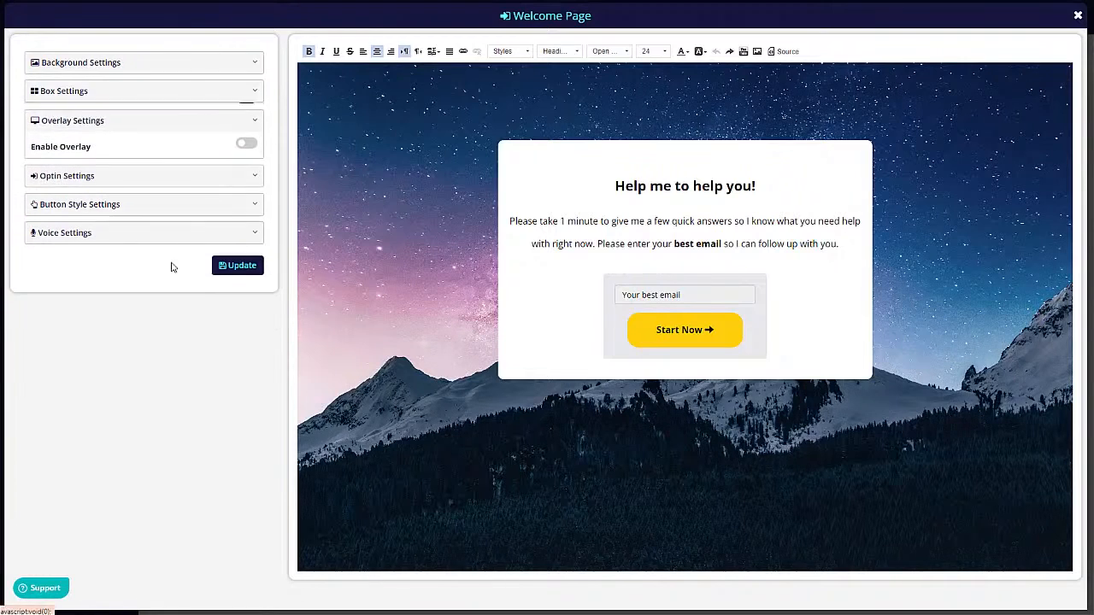
{"action": "left_click", "coordinate": [245, 143]}
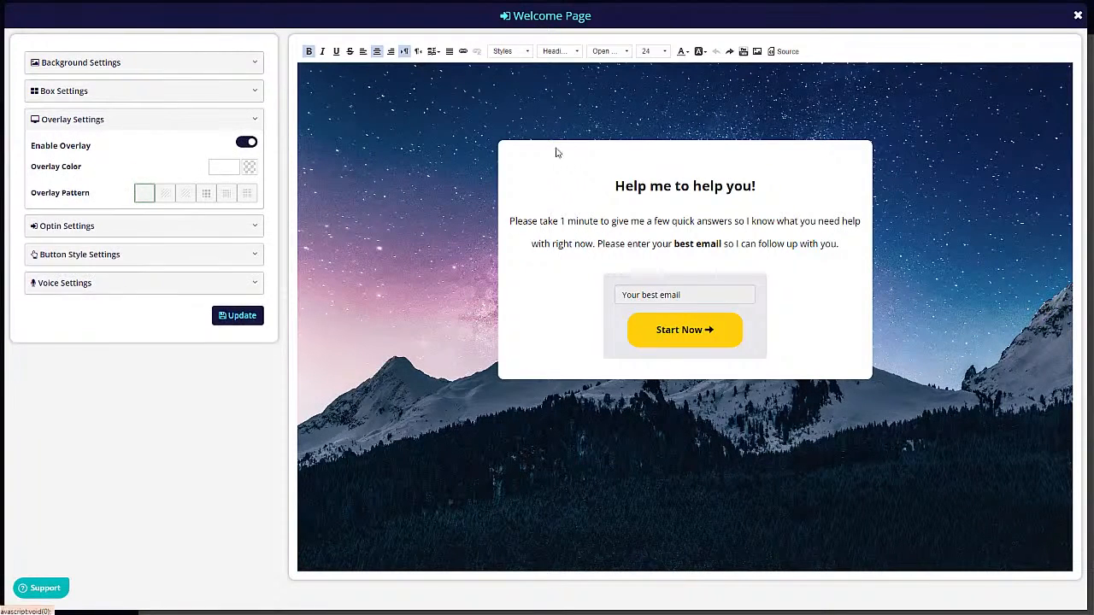
{"action": "left_click", "coordinate": [247, 142]}
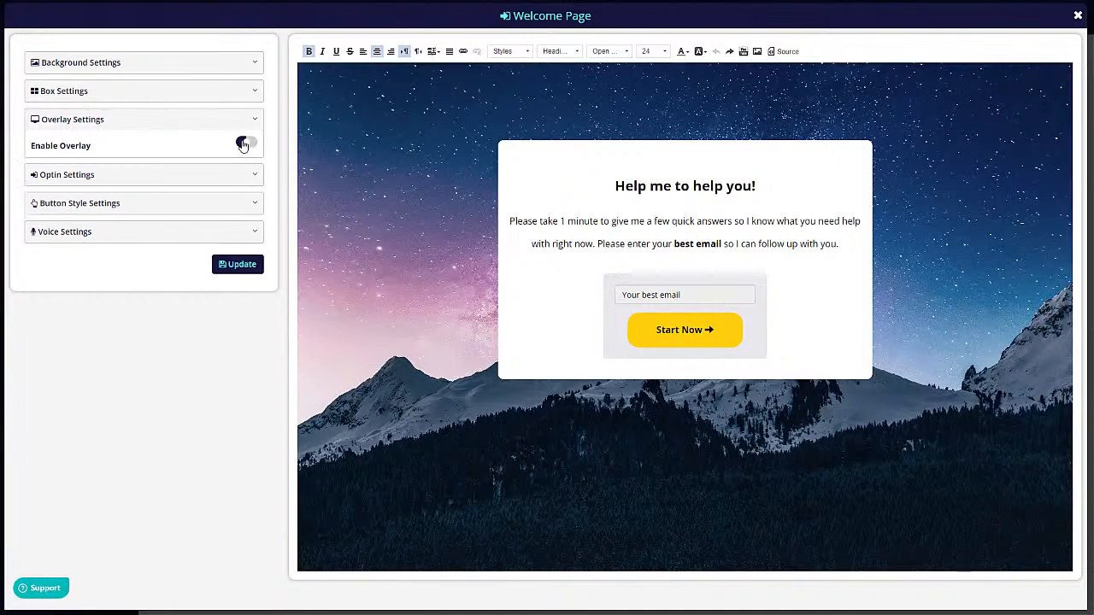
{"action": "left_click", "coordinate": [81, 175]}
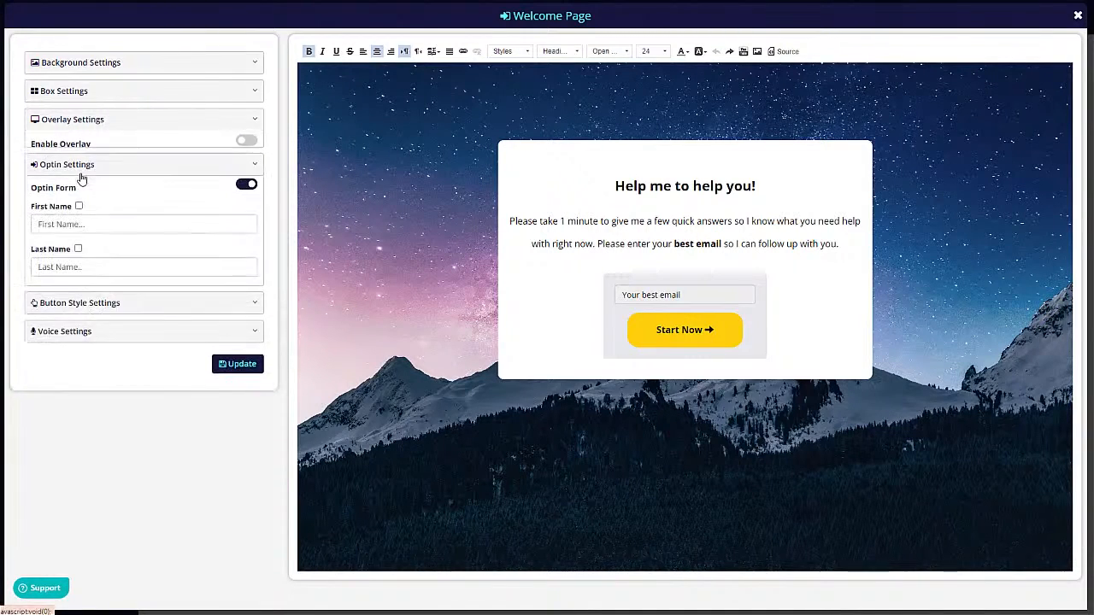
{"action": "left_click", "coordinate": [248, 172]}
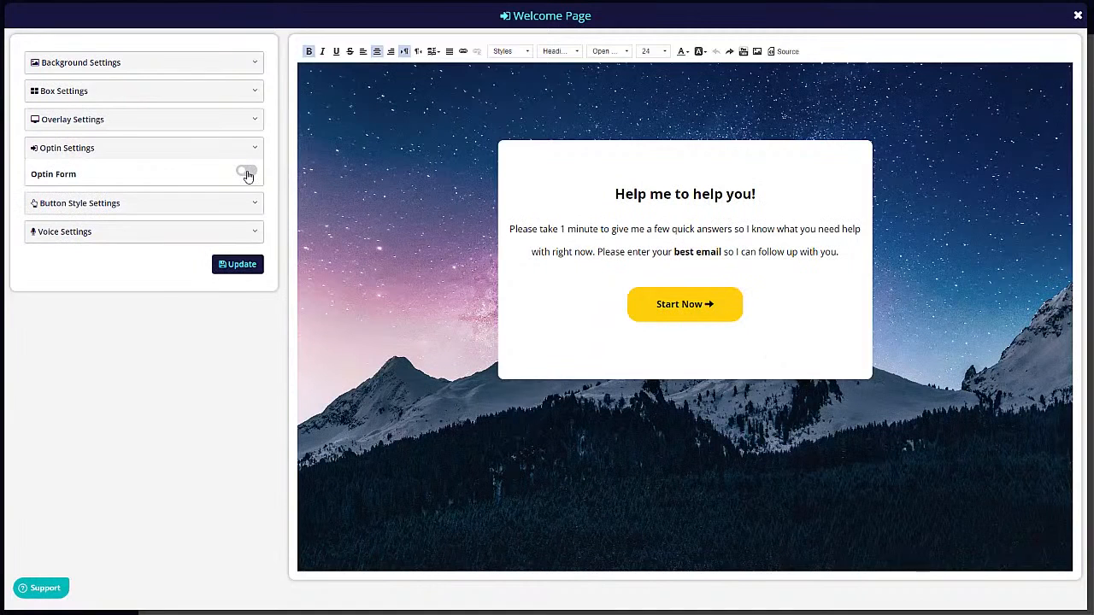
{"action": "left_click", "coordinate": [248, 174]}
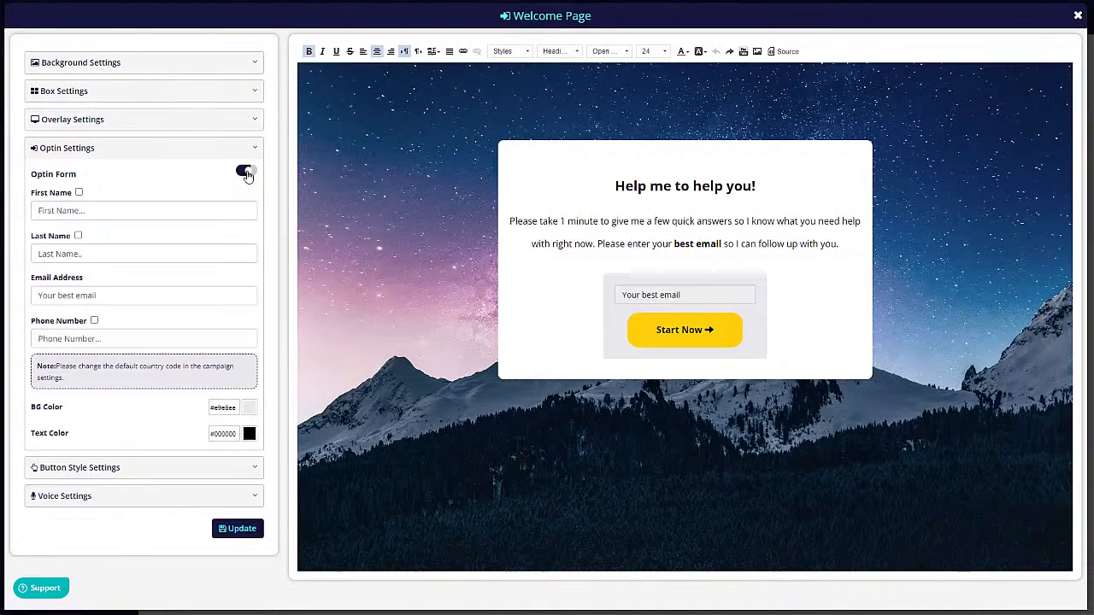
- Check the Start Now button style, then try text-to-speech and leave it off
{"action": "left_click", "coordinate": [90, 467]}
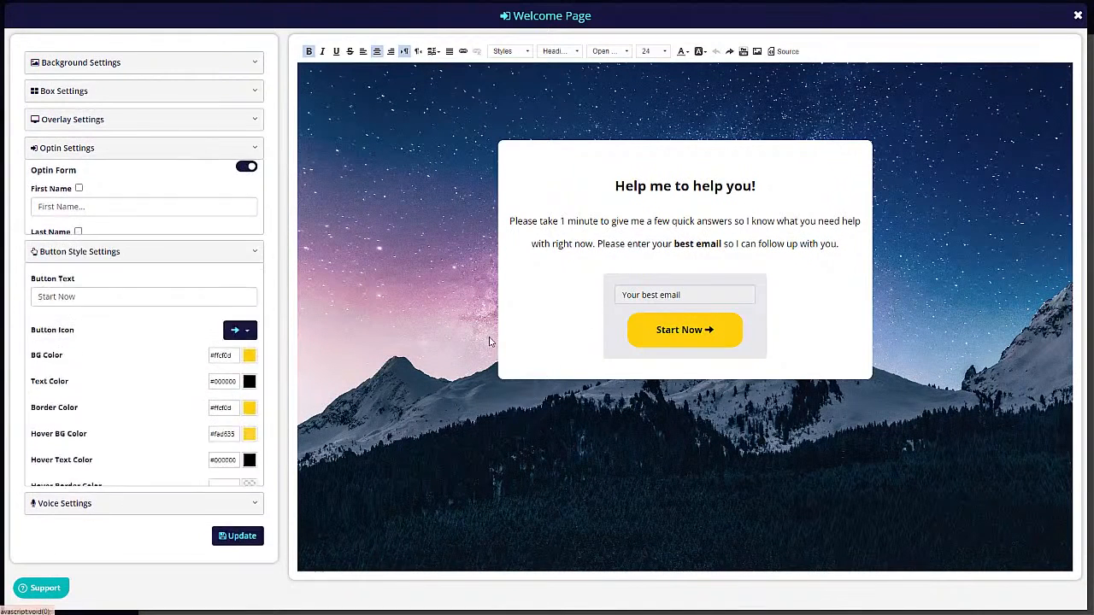
{"action": "left_click", "coordinate": [75, 510]}
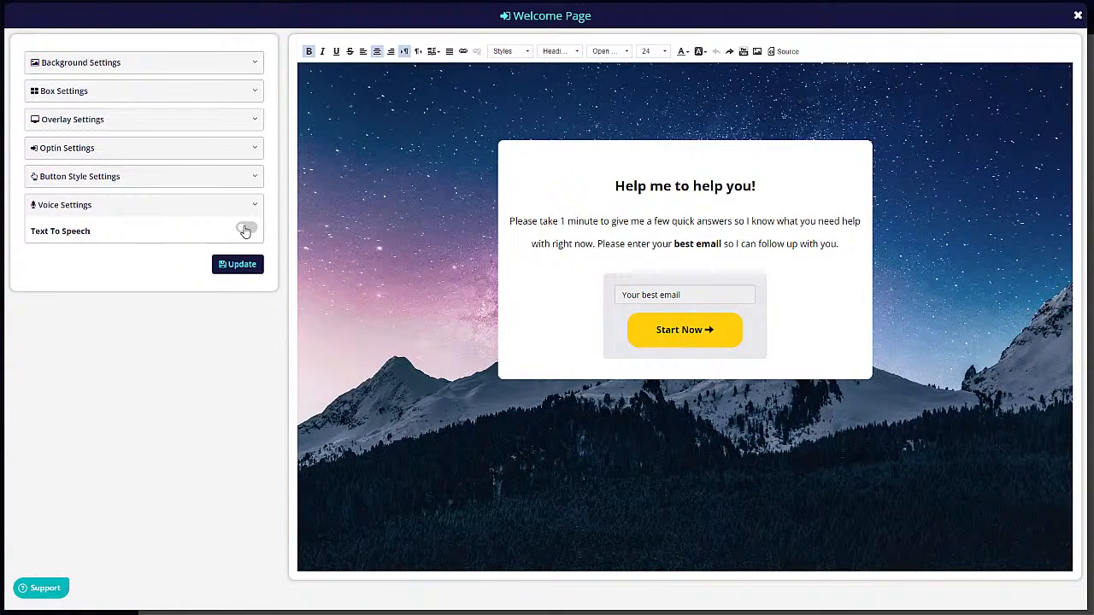
{"action": "left_click", "coordinate": [246, 228]}
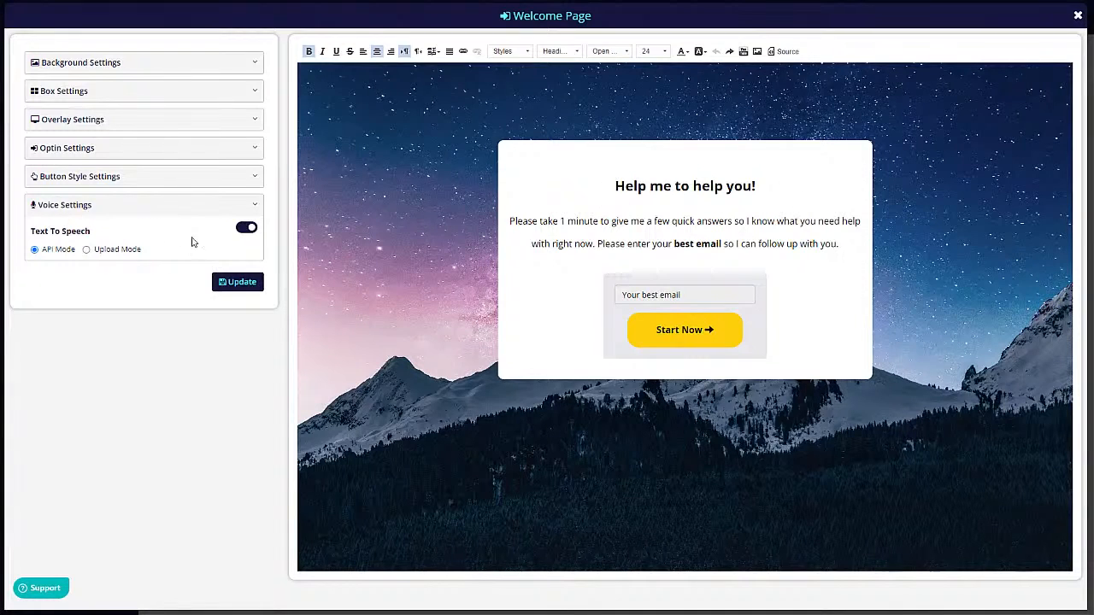
{"action": "left_click", "coordinate": [247, 228]}
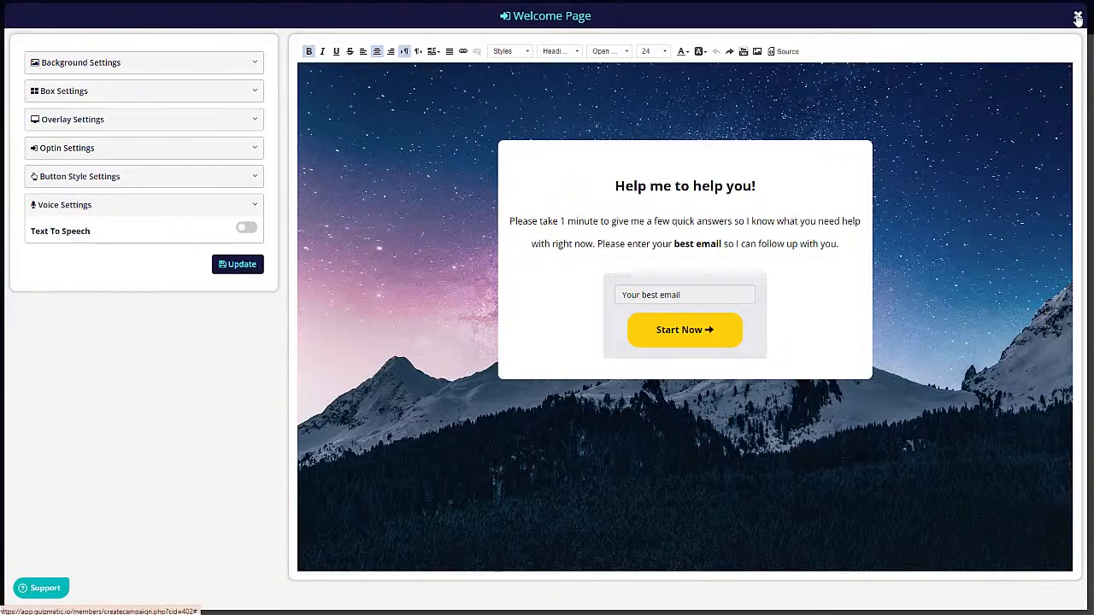
{"action": "left_click", "coordinate": [108, 64]}
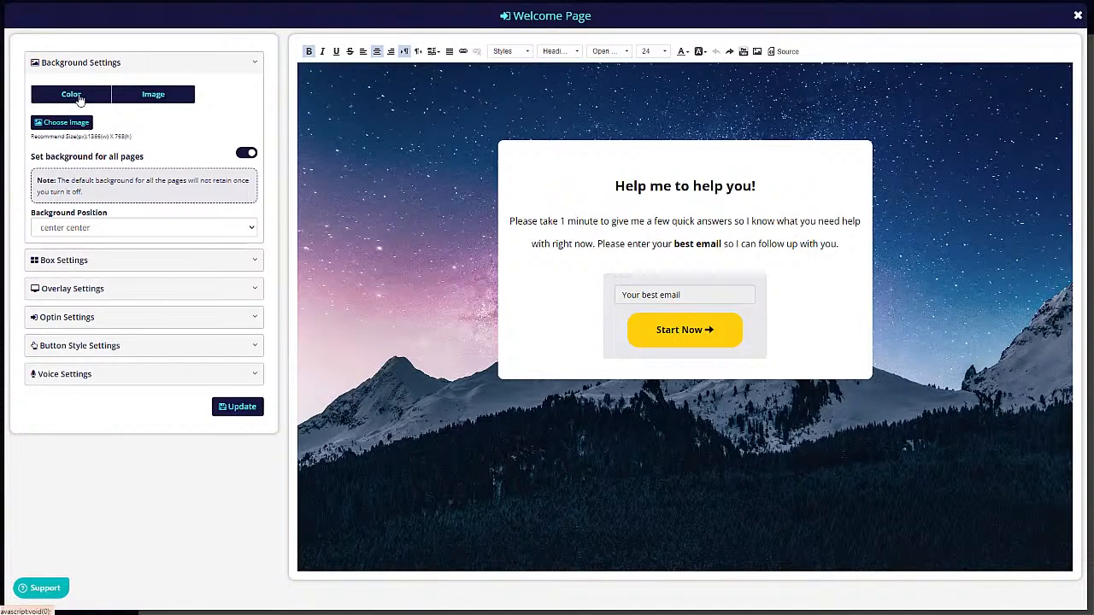
{"action": "left_click", "coordinate": [78, 98]}
{"action": "left_click", "coordinate": [131, 97]}
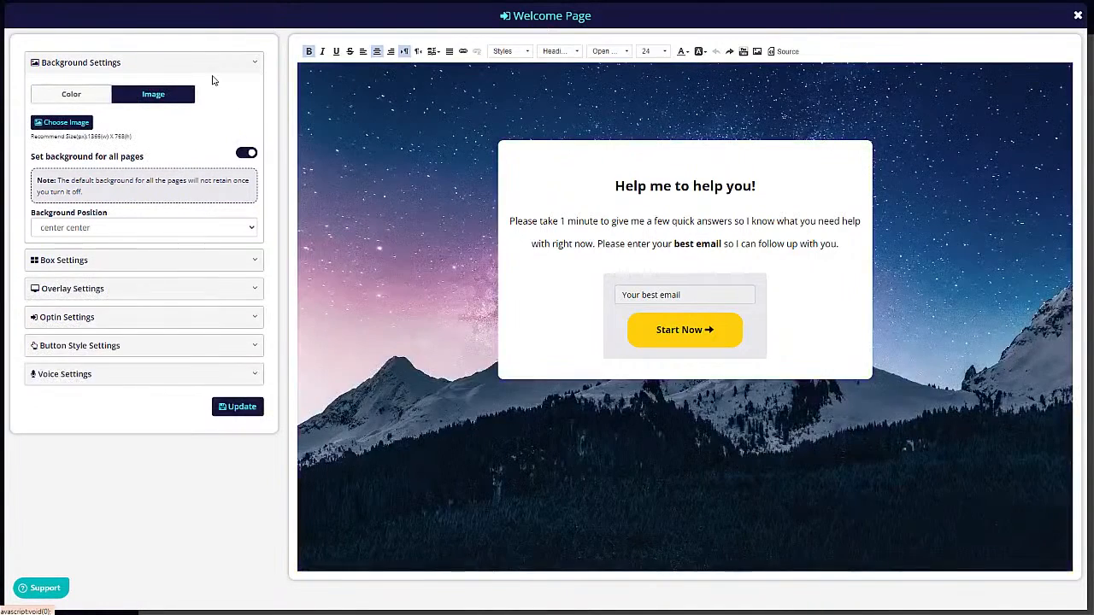
{"action": "left_click", "coordinate": [77, 123]}
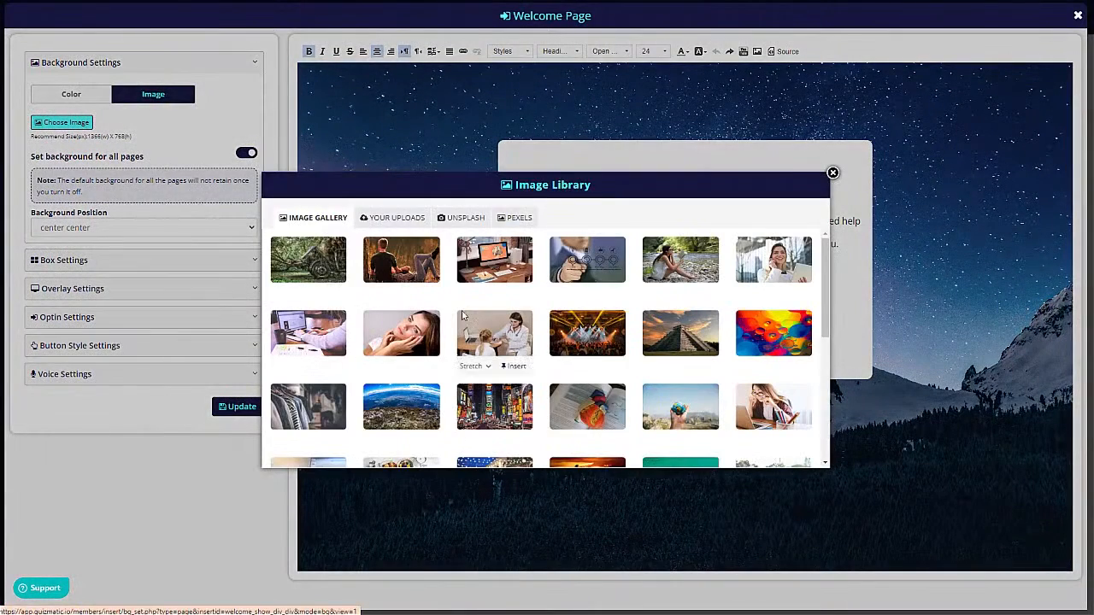
{"action": "left_click", "coordinate": [399, 216]}
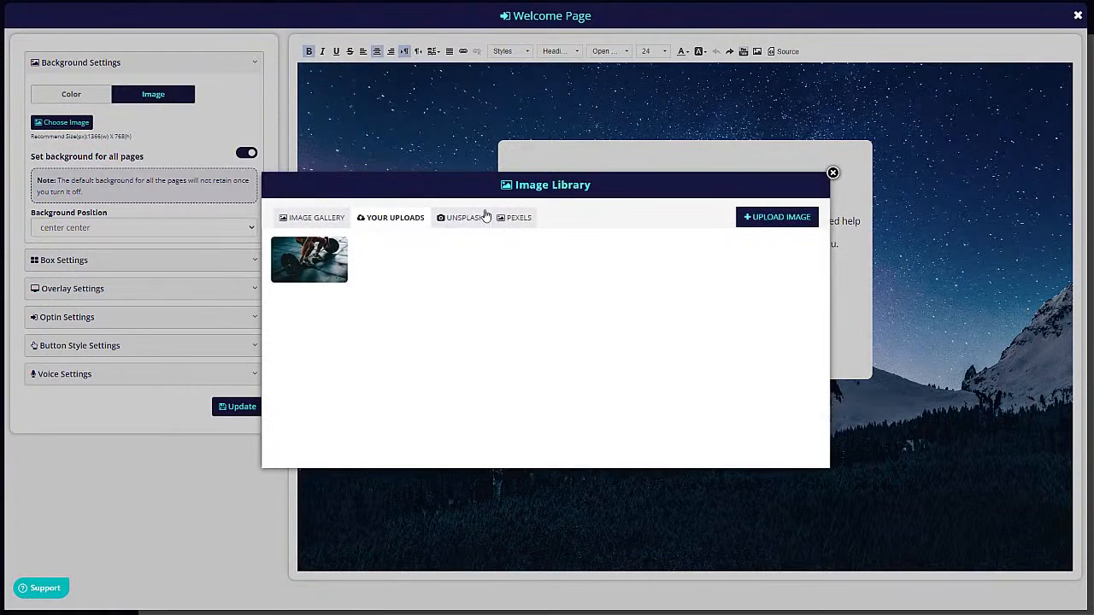
{"action": "left_click", "coordinate": [462, 219]}
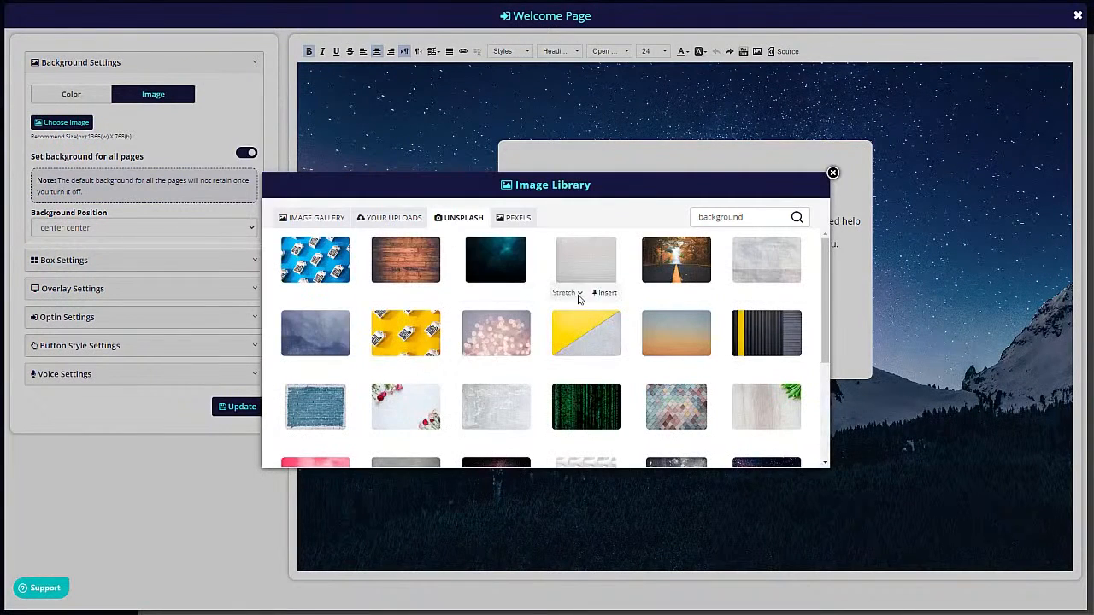
{"action": "left_click", "coordinate": [516, 219]}
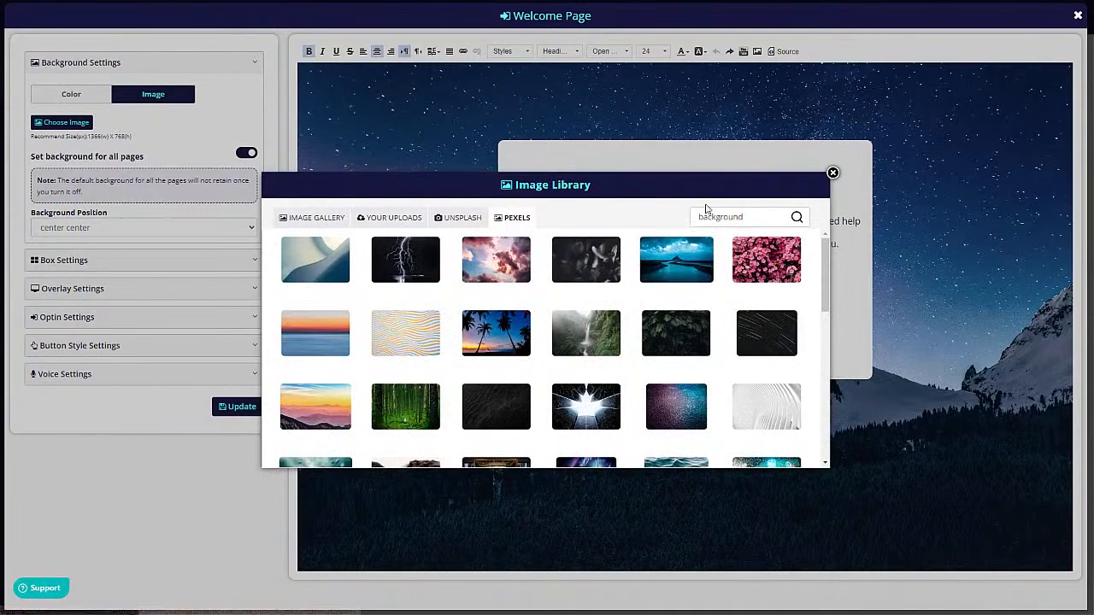
{"action": "triple_click", "coordinate": [765, 219]}
{"action": "type", "text": "mountains"}
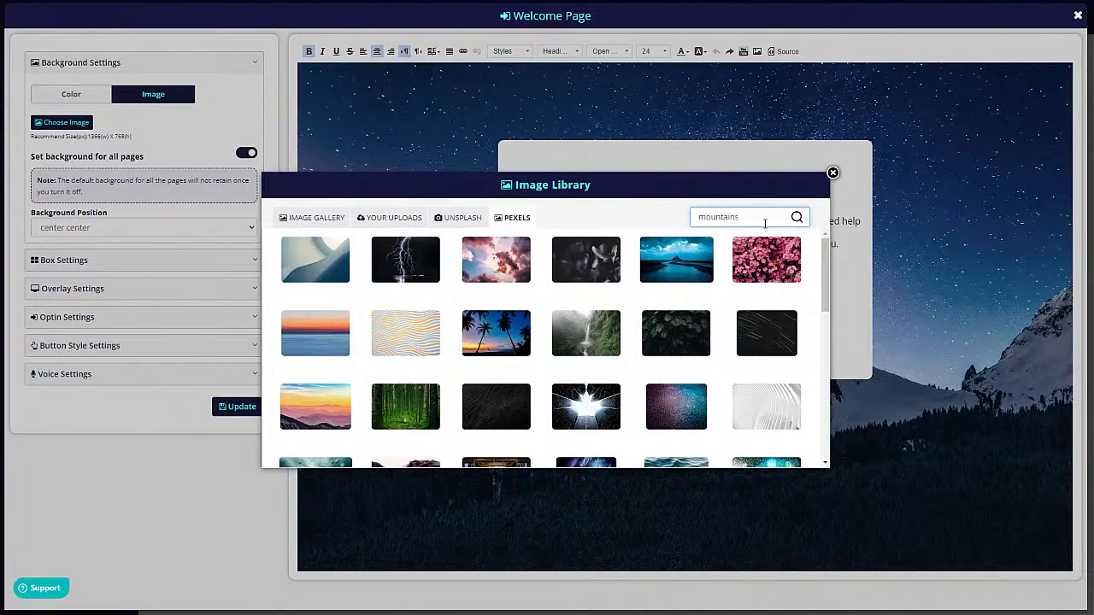
{"action": "left_click", "coordinate": [794, 221]}
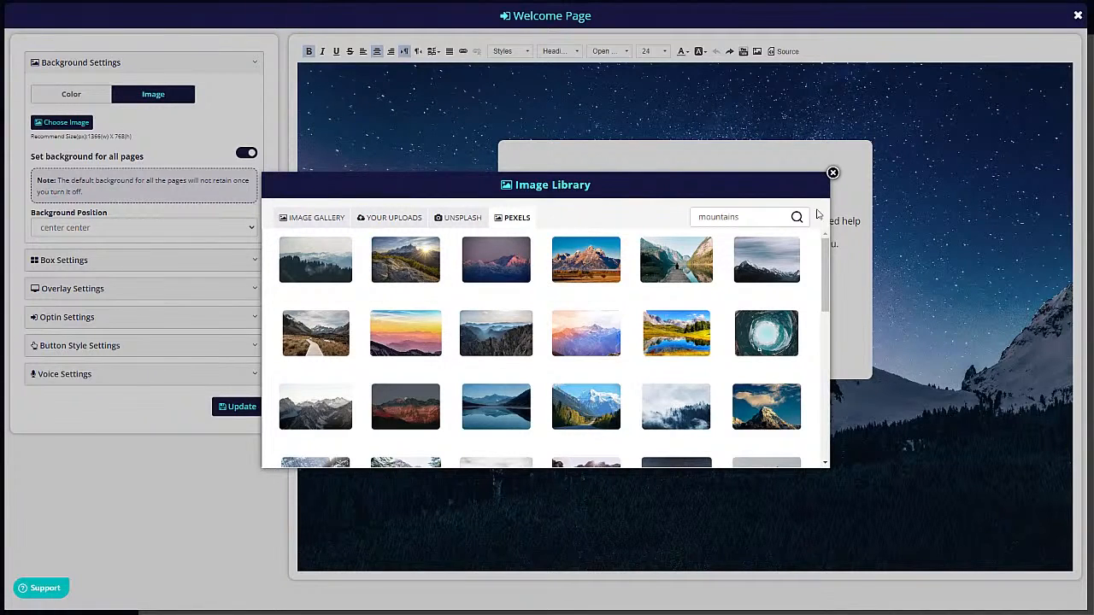
{"action": "left_click", "coordinate": [833, 174]}
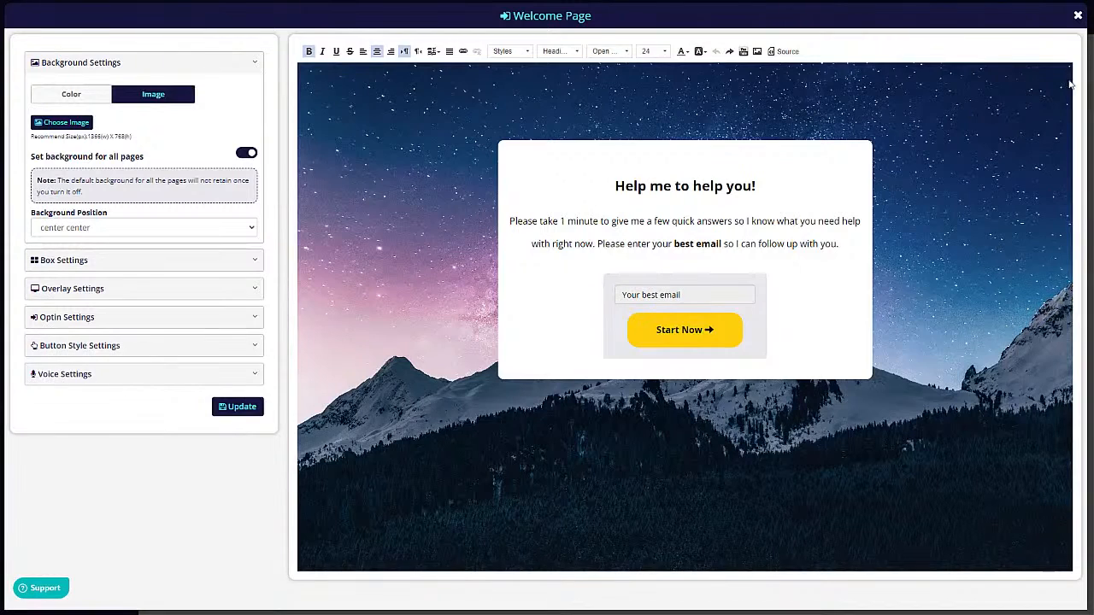
- Close the welcome editor, then remove and restore the question box at full opacity
{"action": "left_click", "coordinate": [1078, 15]}
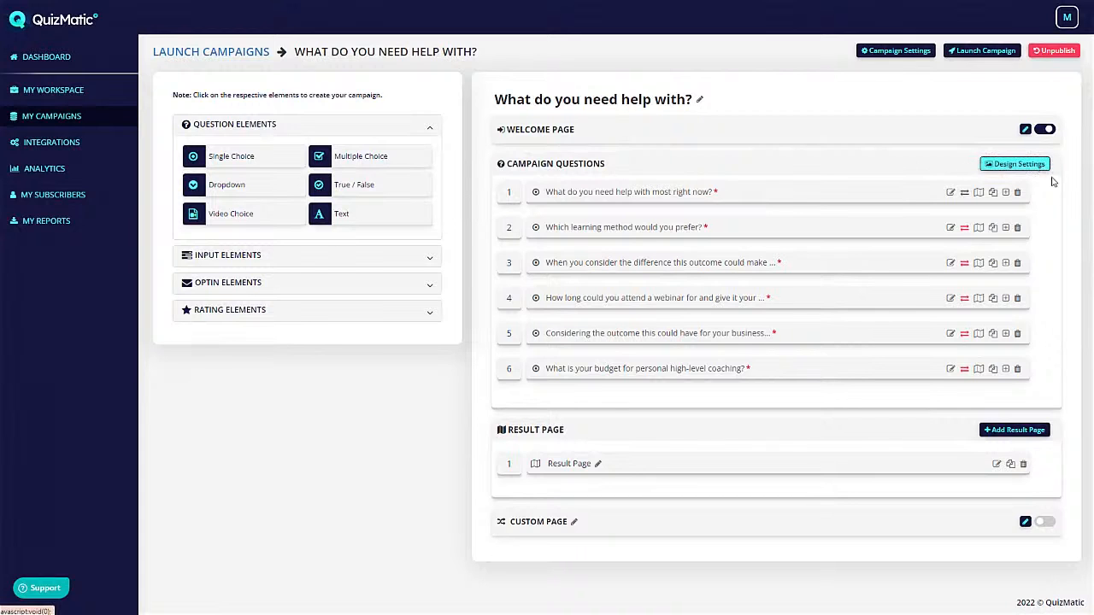
{"action": "left_click", "coordinate": [1019, 164]}
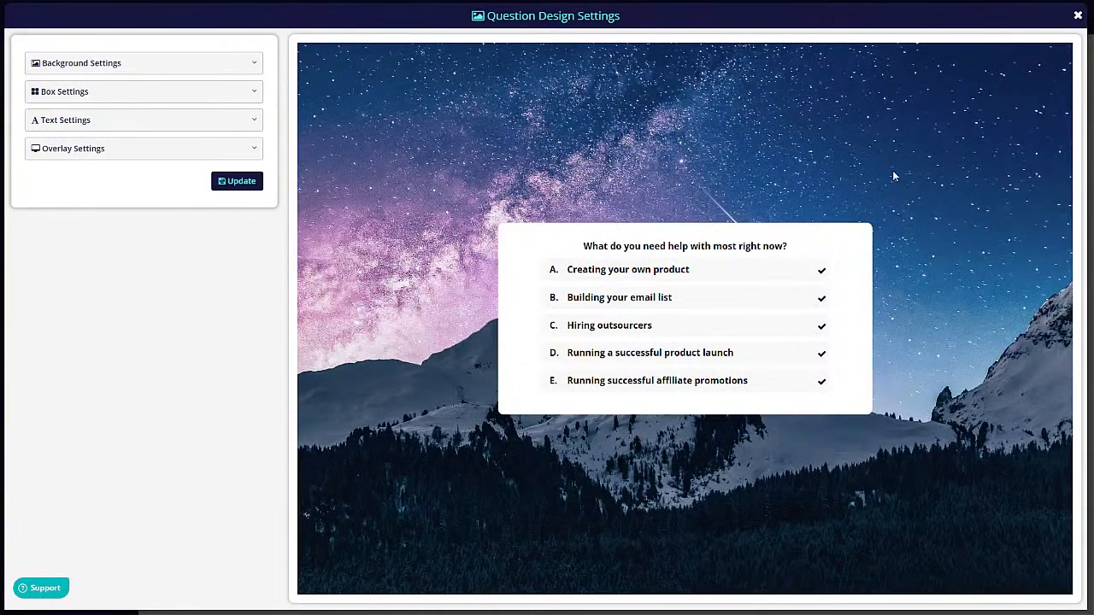
{"action": "left_click", "coordinate": [71, 91]}
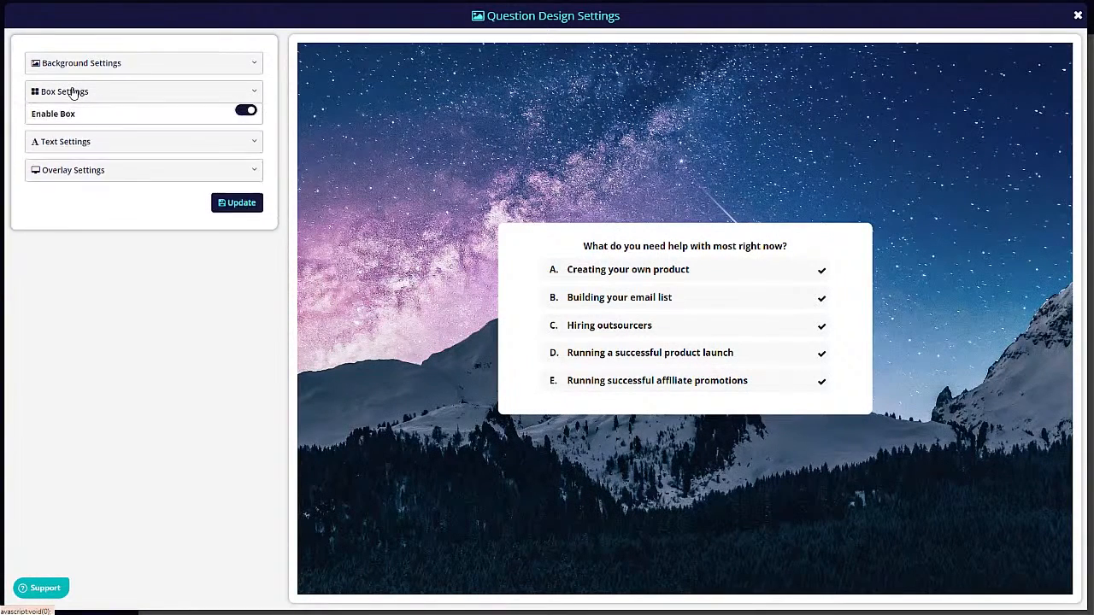
{"action": "left_click", "coordinate": [247, 116]}
{"action": "left_click", "coordinate": [246, 116]}
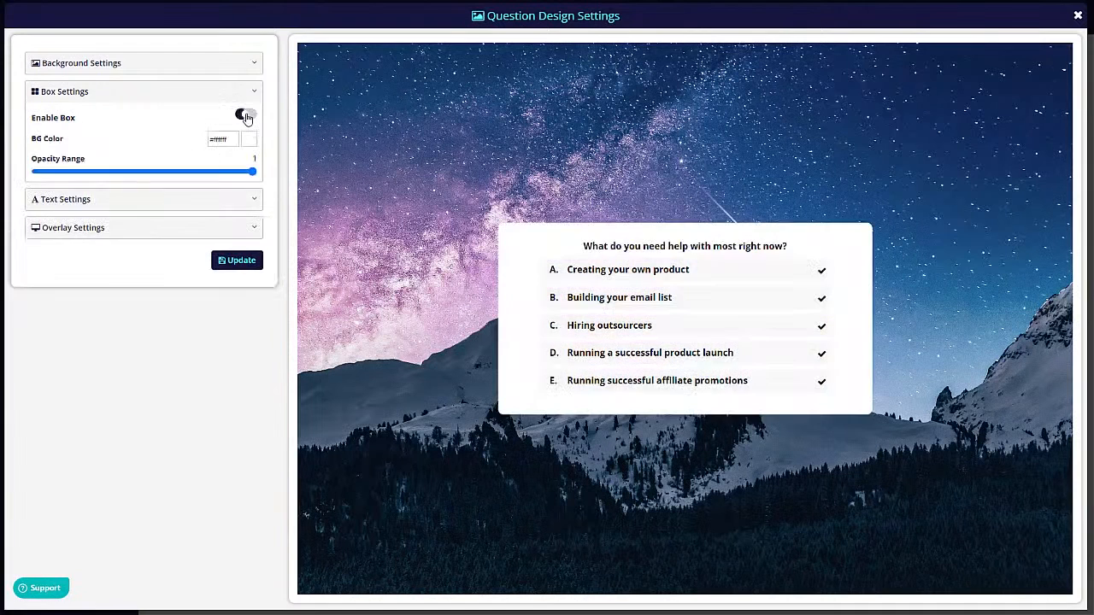
{"action": "mouse_move", "coordinate": [247, 170]}
{"action": "left_mouse_down"}
{"action": "mouse_move", "coordinate": [139, 171]}
{"action": "mouse_move", "coordinate": [255, 171]}
{"action": "left_mouse_up"}
- Review the question text colour, font and overlay options, then close the design settings
{"action": "left_click", "coordinate": [132, 201]}
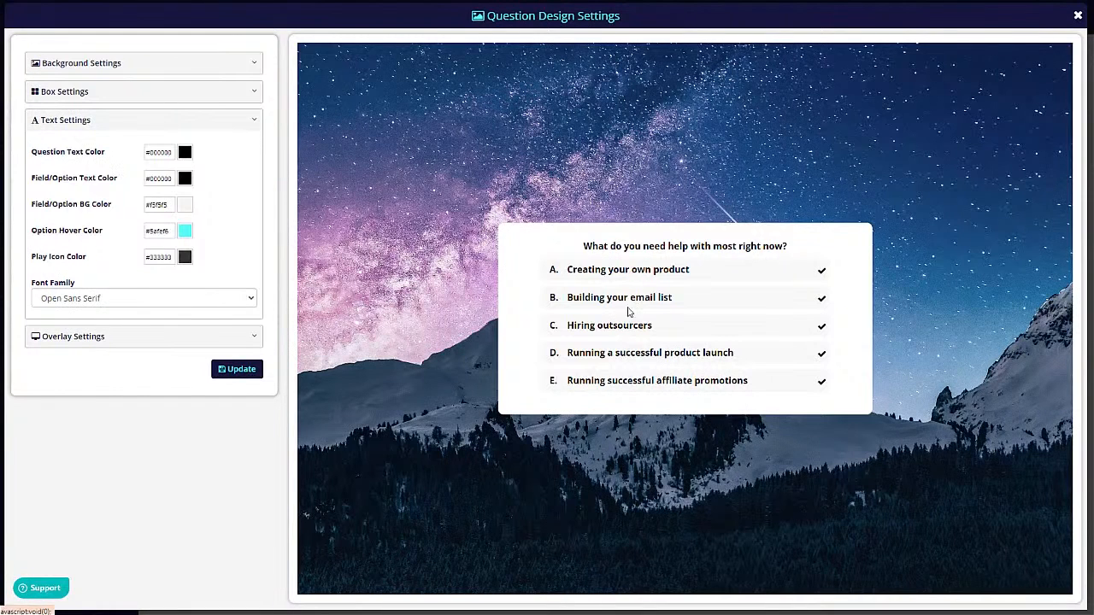
{"action": "left_click", "coordinate": [98, 338]}
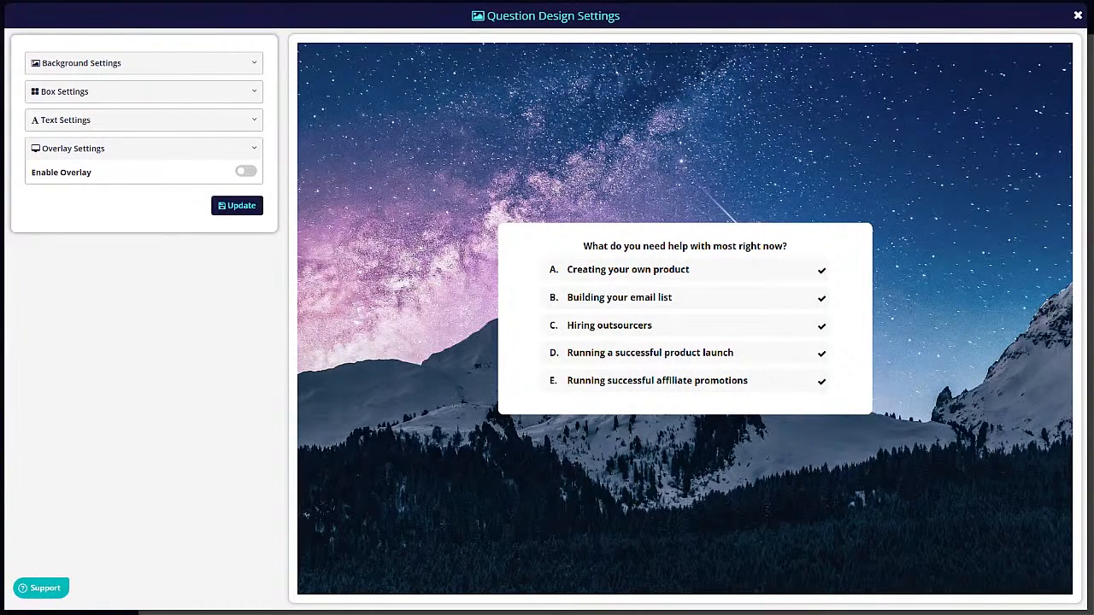
{"action": "left_click", "coordinate": [1078, 16]}
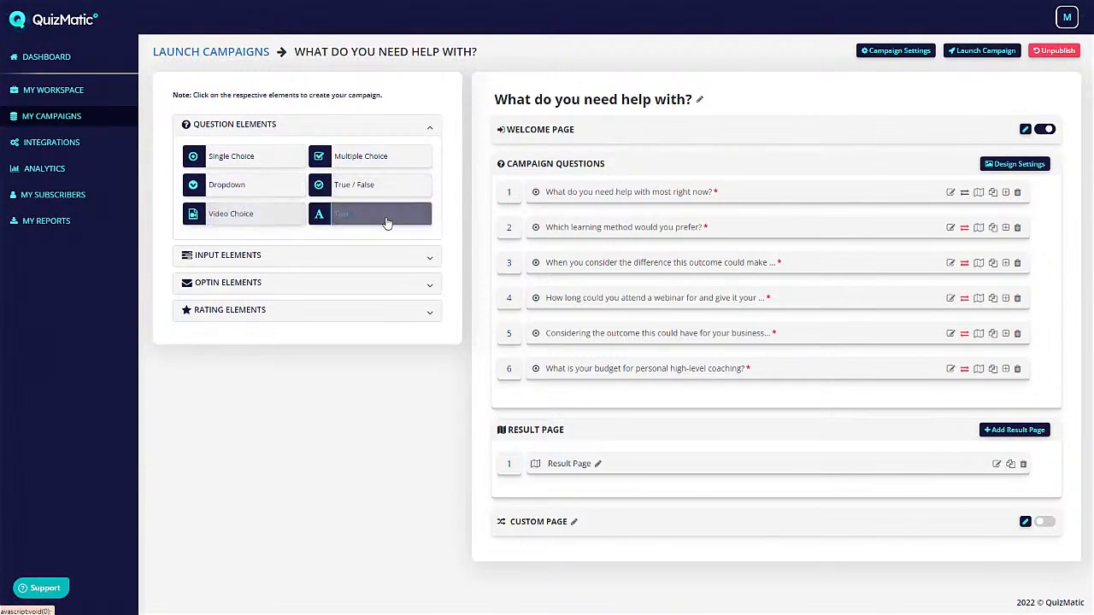
- Browse the input, opt-in and rating element types, then edit question 1
{"action": "left_click", "coordinate": [209, 256]}
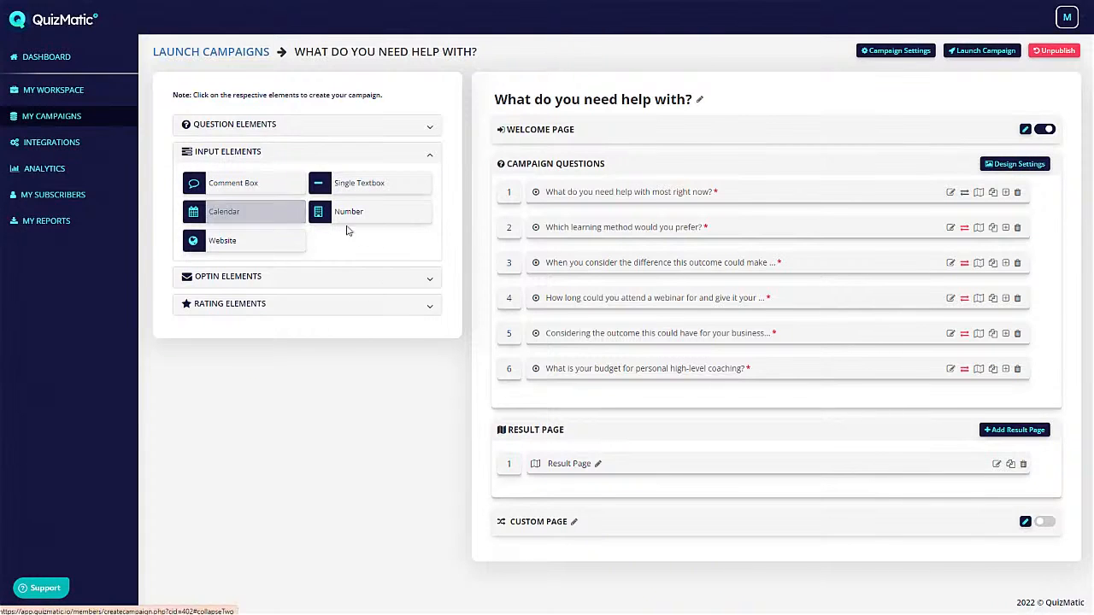
{"action": "left_click", "coordinate": [257, 276]}
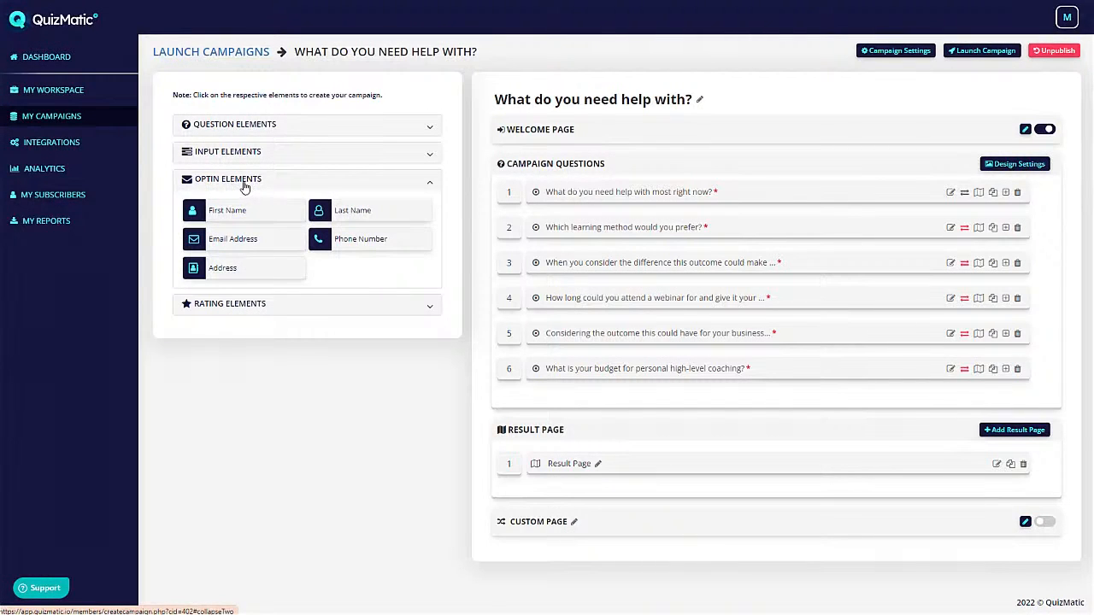
{"action": "left_click", "coordinate": [247, 304]}
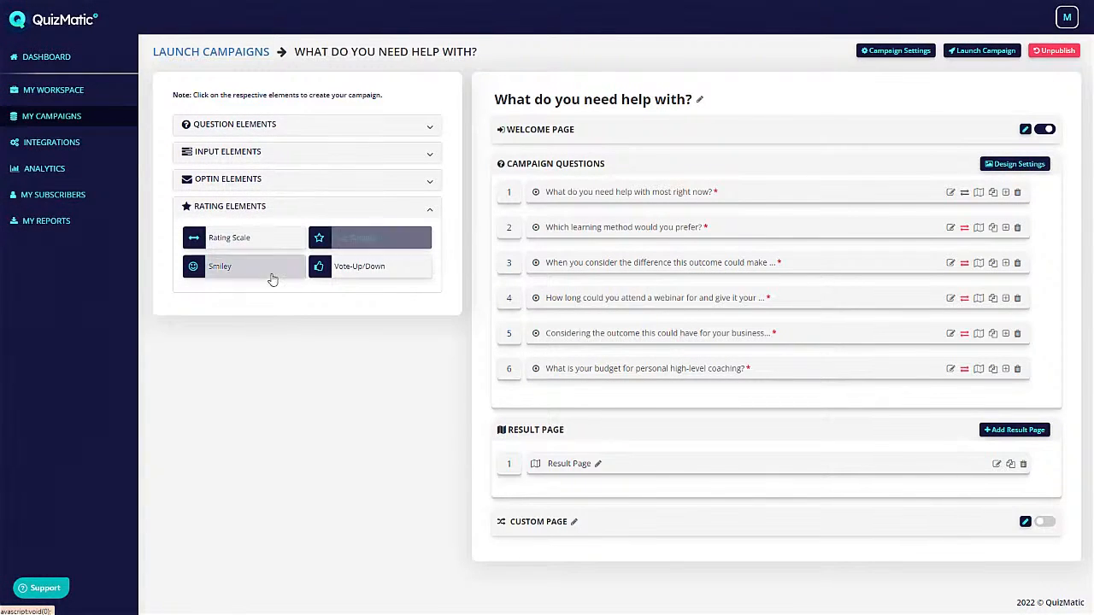
{"action": "left_click", "coordinate": [349, 239]}
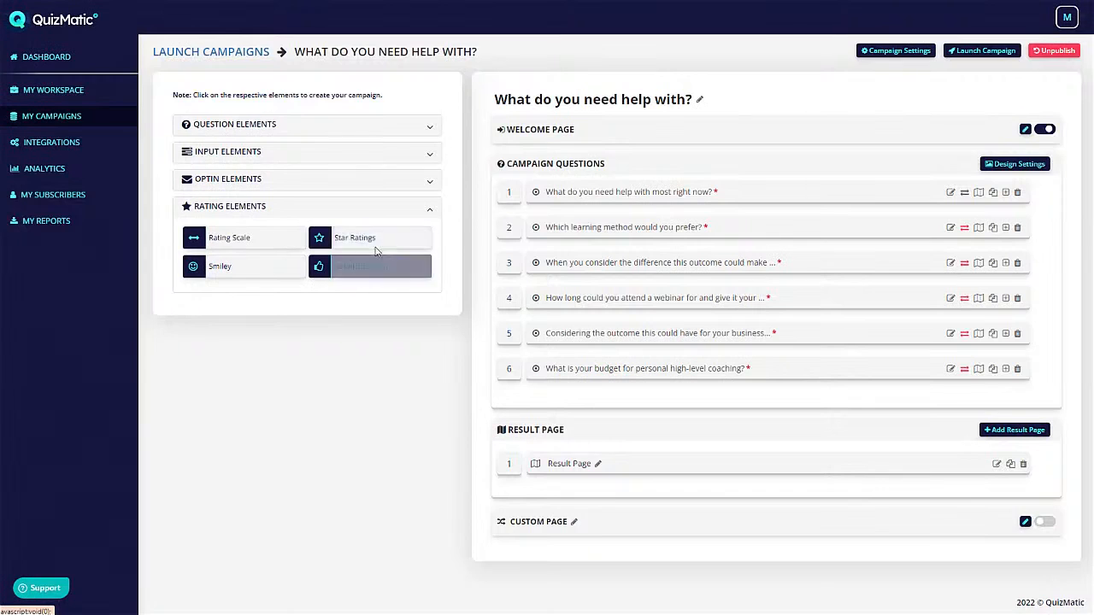
{"action": "left_click", "coordinate": [265, 209]}
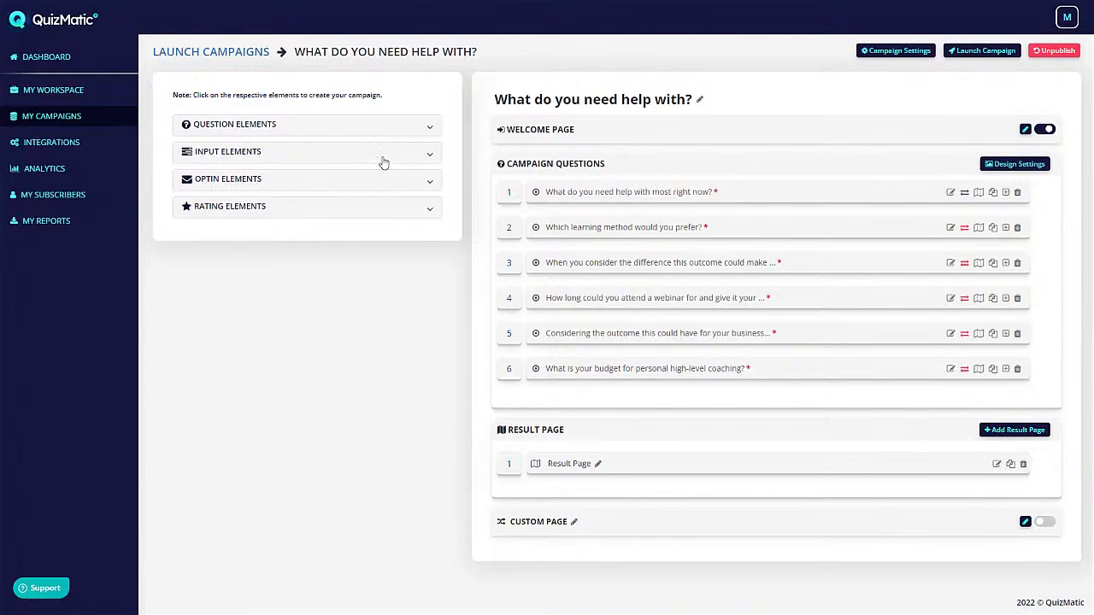
{"action": "left_click", "coordinate": [950, 193]}
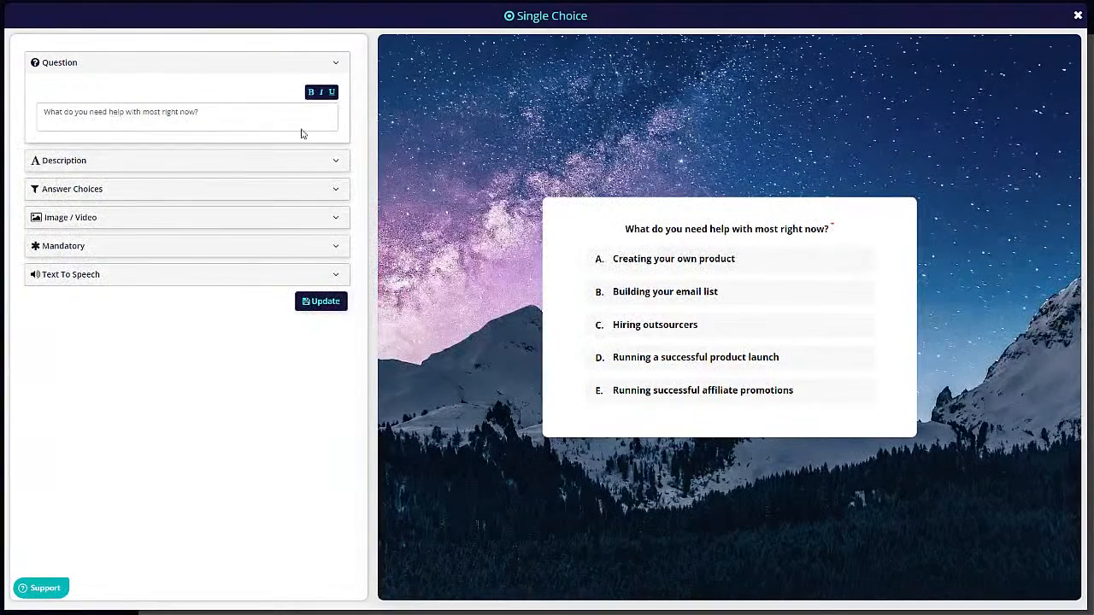
- Add a sixth 'Option' answer to question 1, then delete it to keep five answers
{"action": "left_click", "coordinate": [195, 116]}
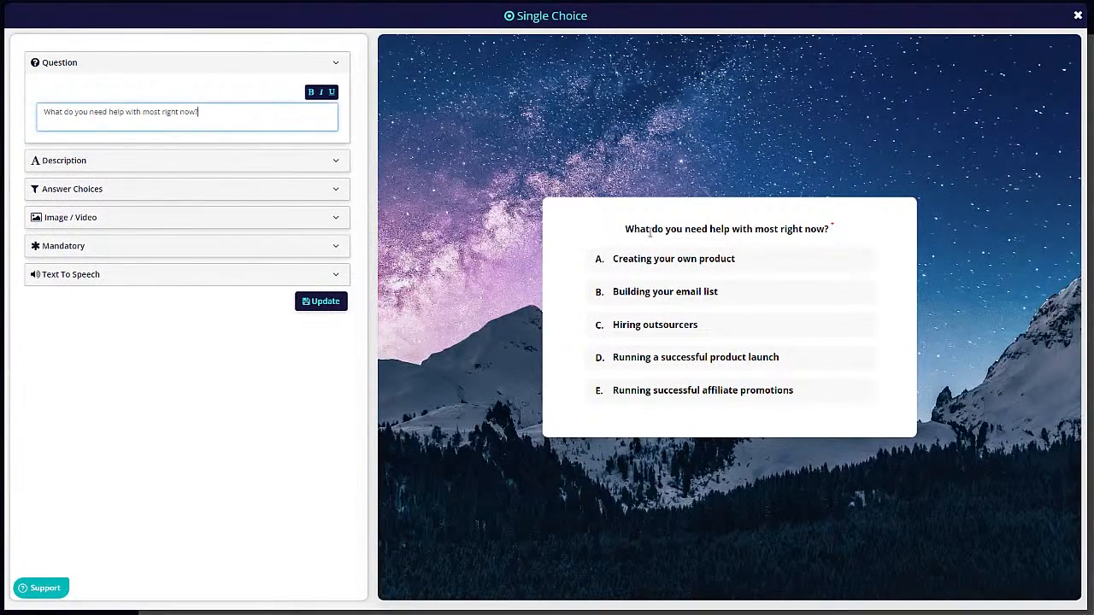
{"action": "left_click", "coordinate": [114, 162]}
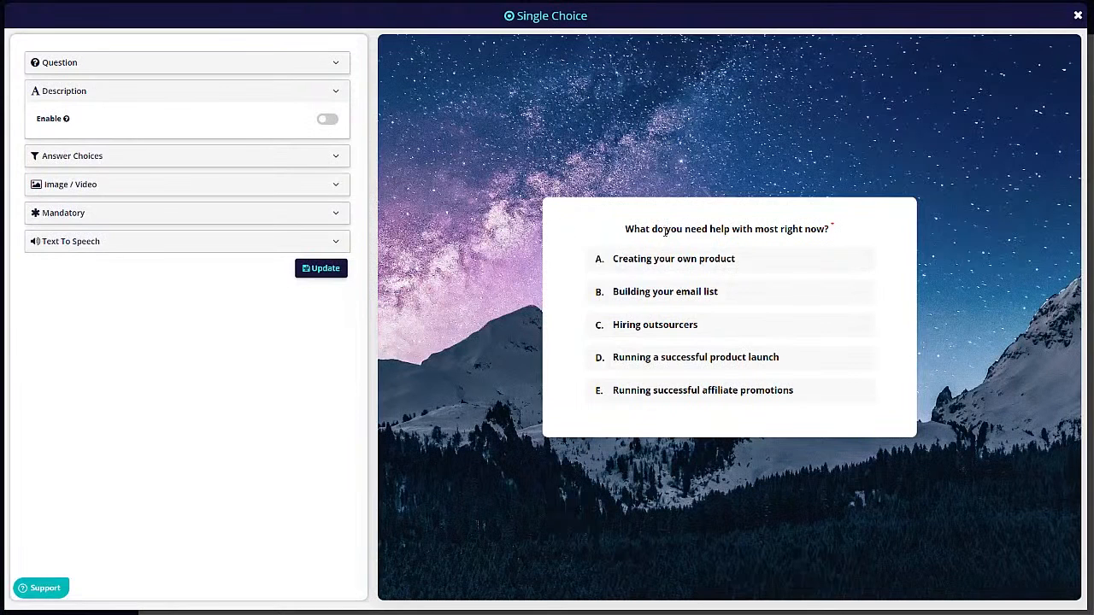
{"action": "left_click", "coordinate": [121, 162]}
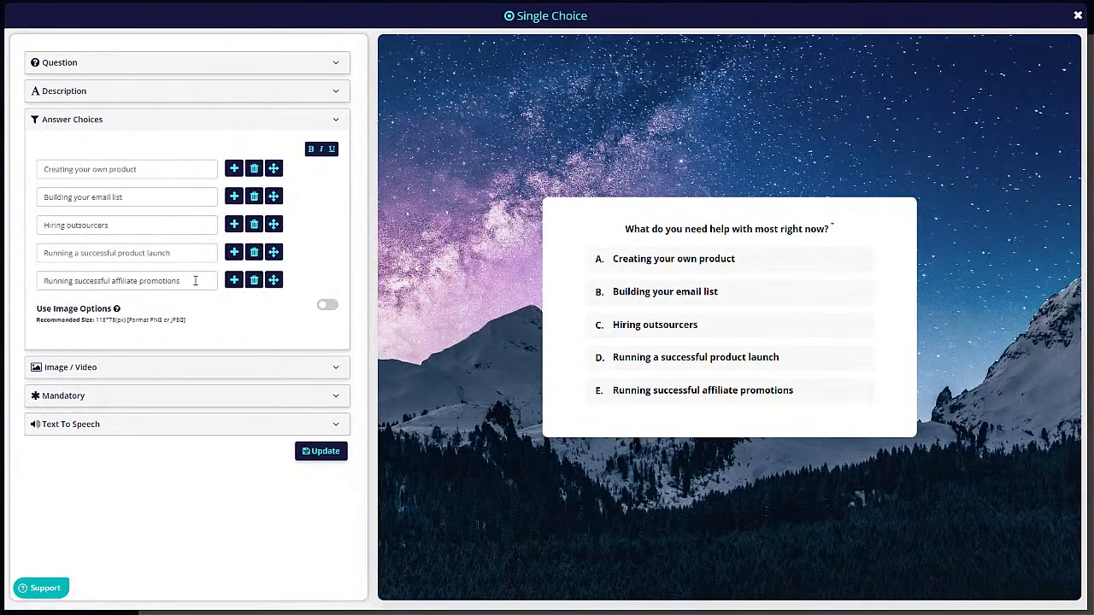
{"action": "left_click", "coordinate": [233, 280]}
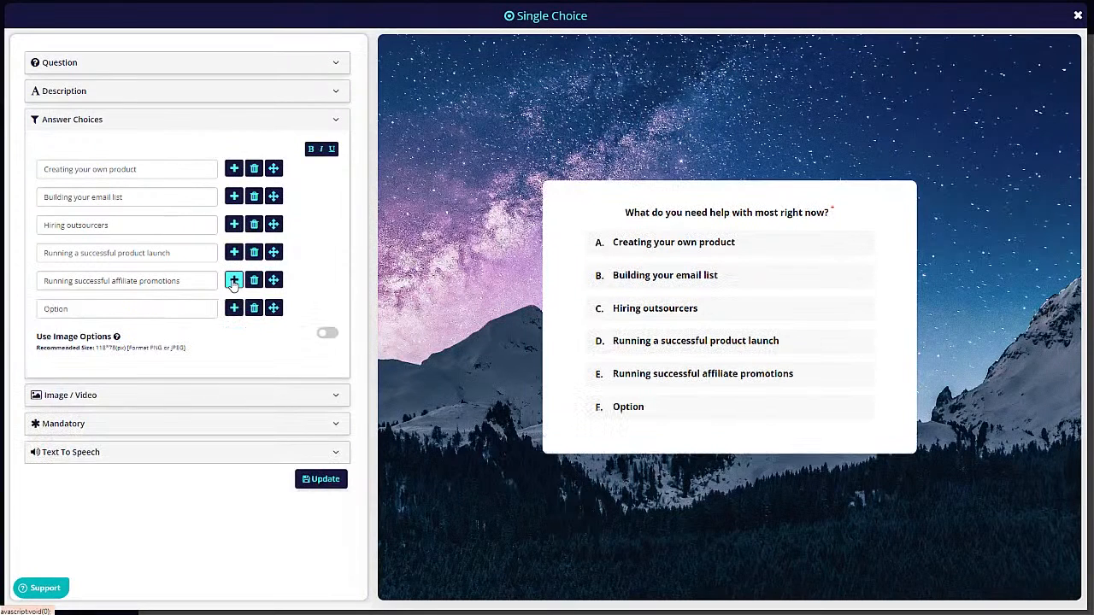
{"action": "left_click", "coordinate": [105, 313]}
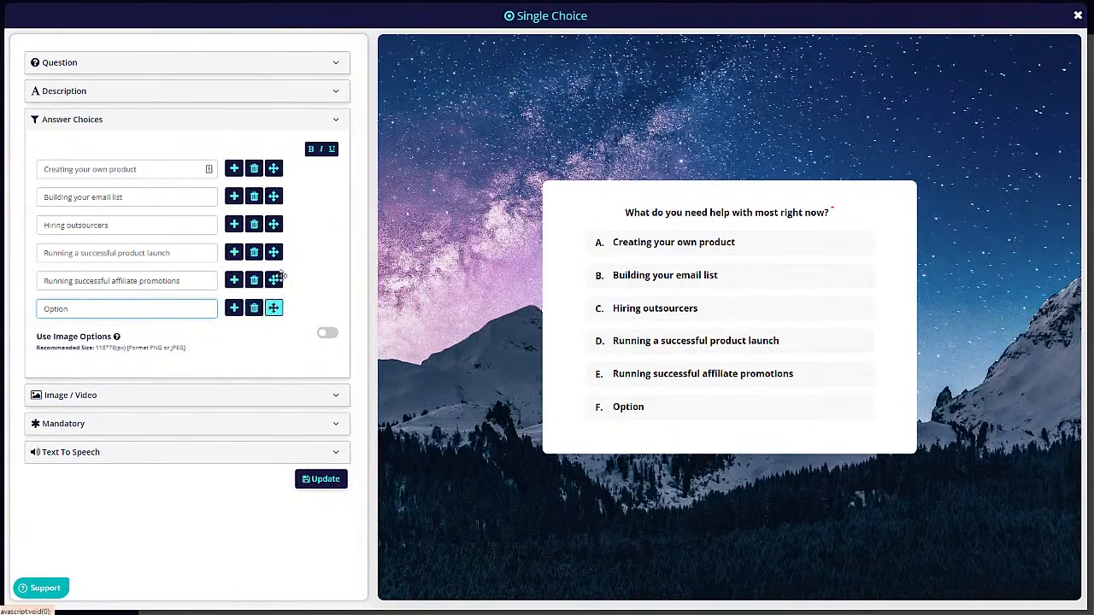
{"action": "left_click", "coordinate": [254, 311]}
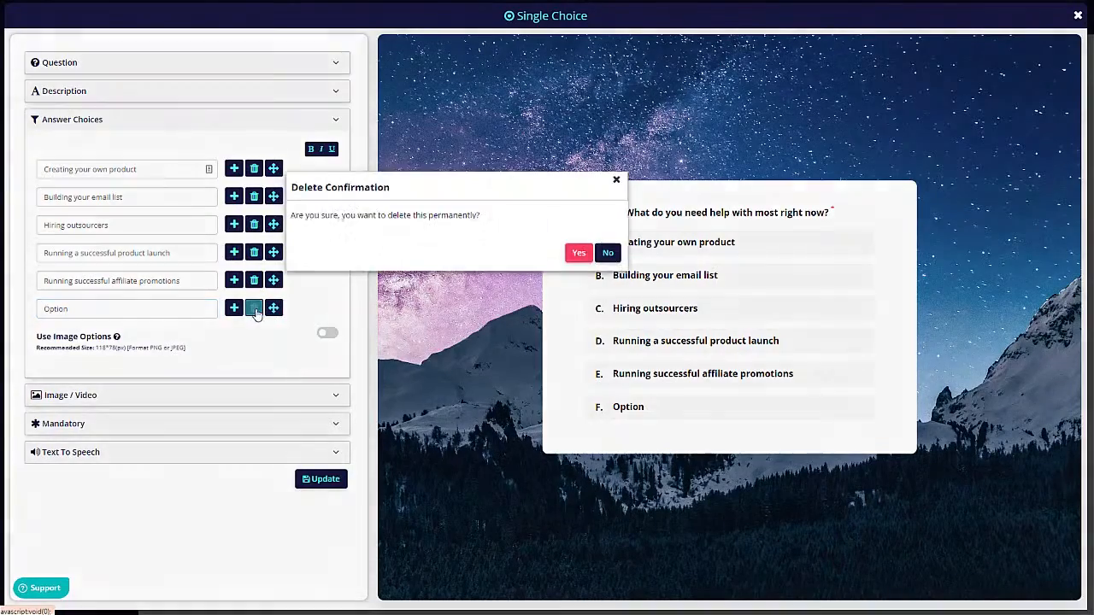
{"action": "left_click", "coordinate": [579, 253]}
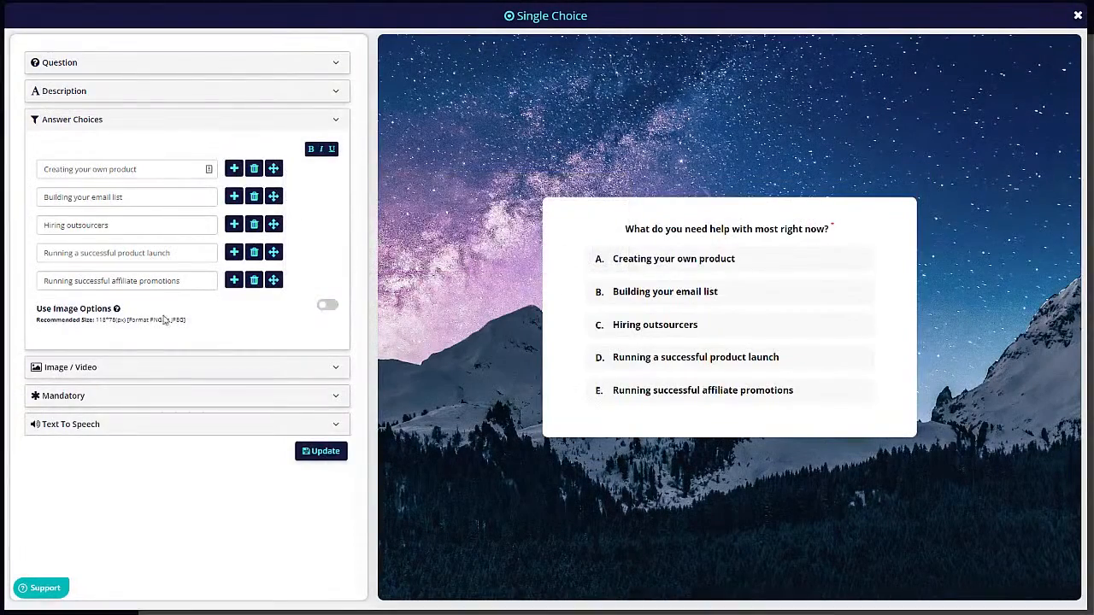
- Try image-card answers and an attached question image or video, turning both back off
{"action": "left_click", "coordinate": [328, 306]}
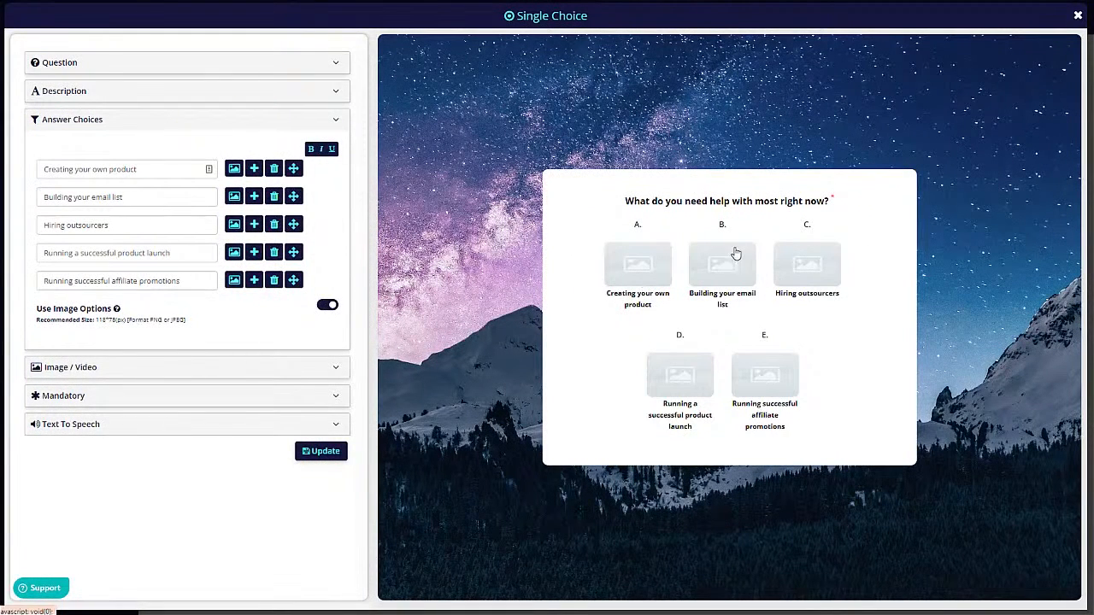
{"action": "left_click", "coordinate": [328, 306]}
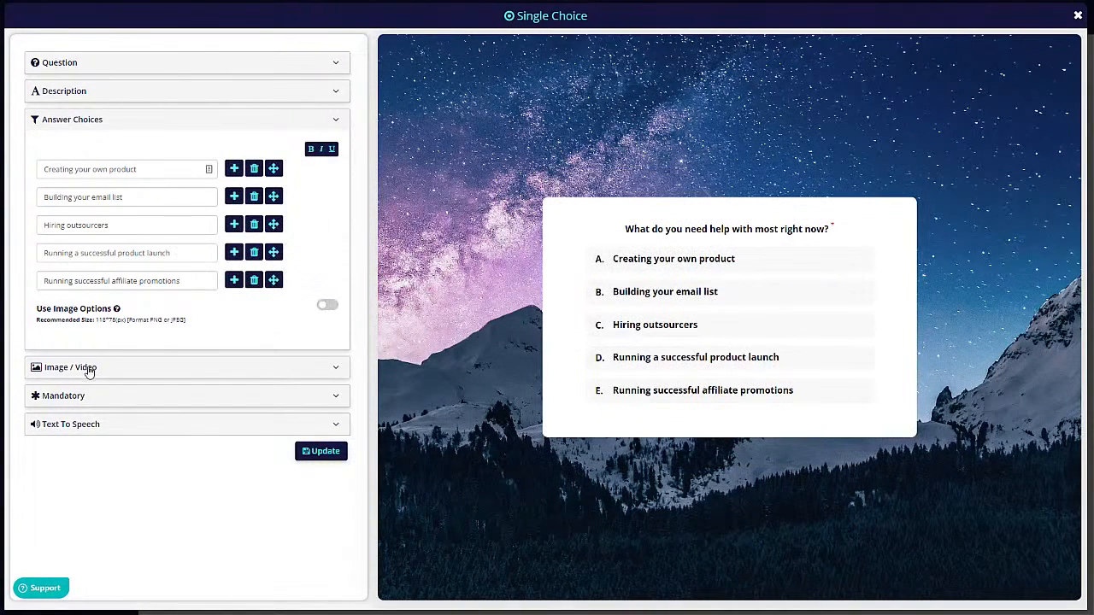
{"action": "left_click", "coordinate": [89, 368]}
{"action": "left_click", "coordinate": [326, 180]}
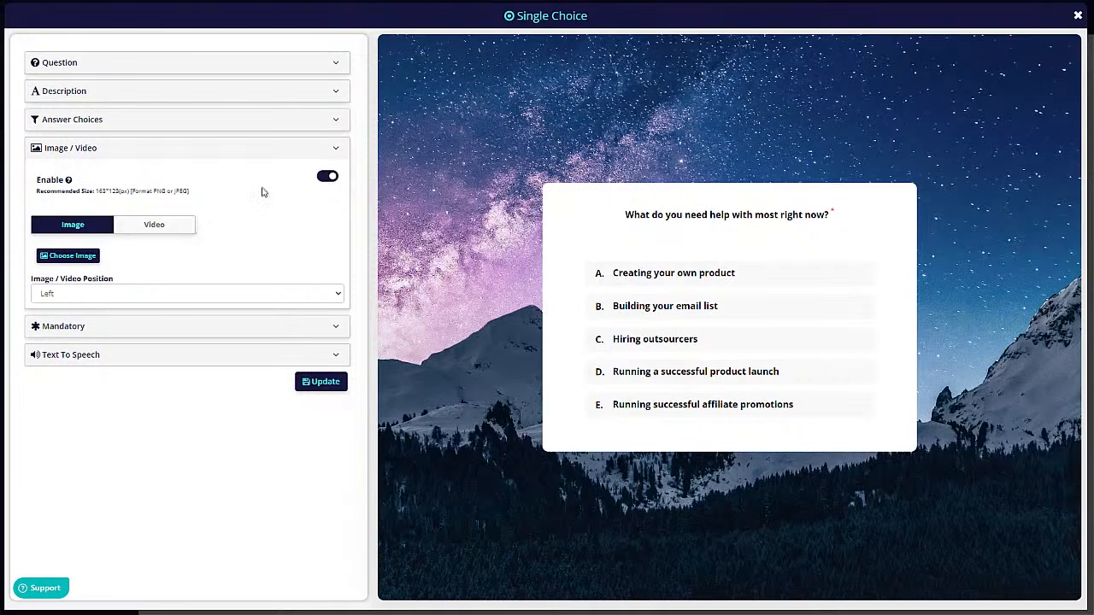
{"action": "left_click", "coordinate": [327, 178]}
- Look over the mandatory and text-to-speech settings, then close the question editor
{"action": "left_click", "coordinate": [80, 236]}
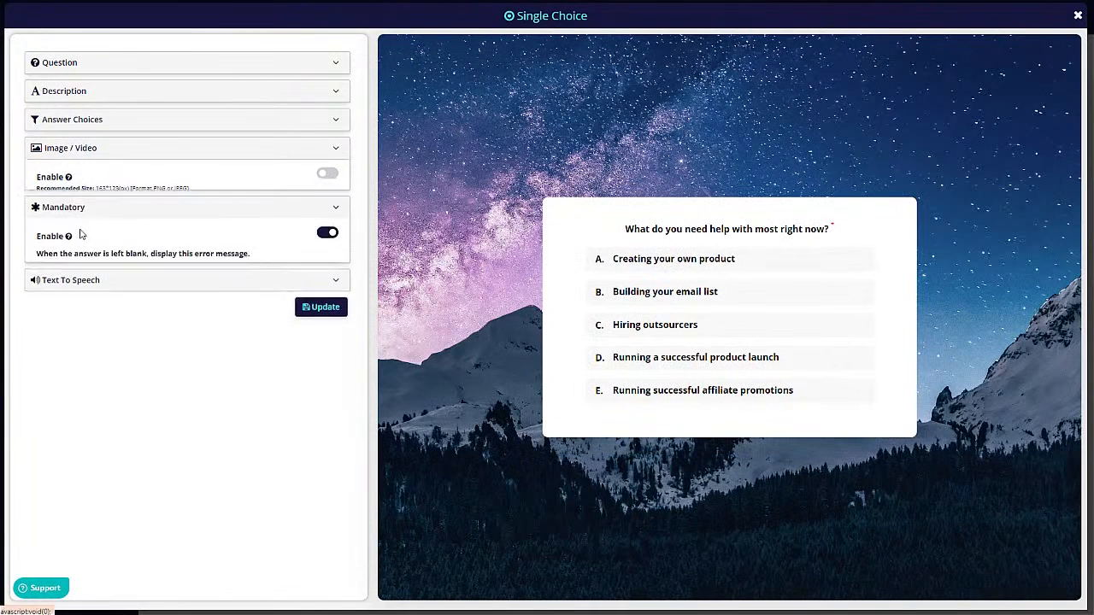
{"action": "left_click", "coordinate": [83, 176]}
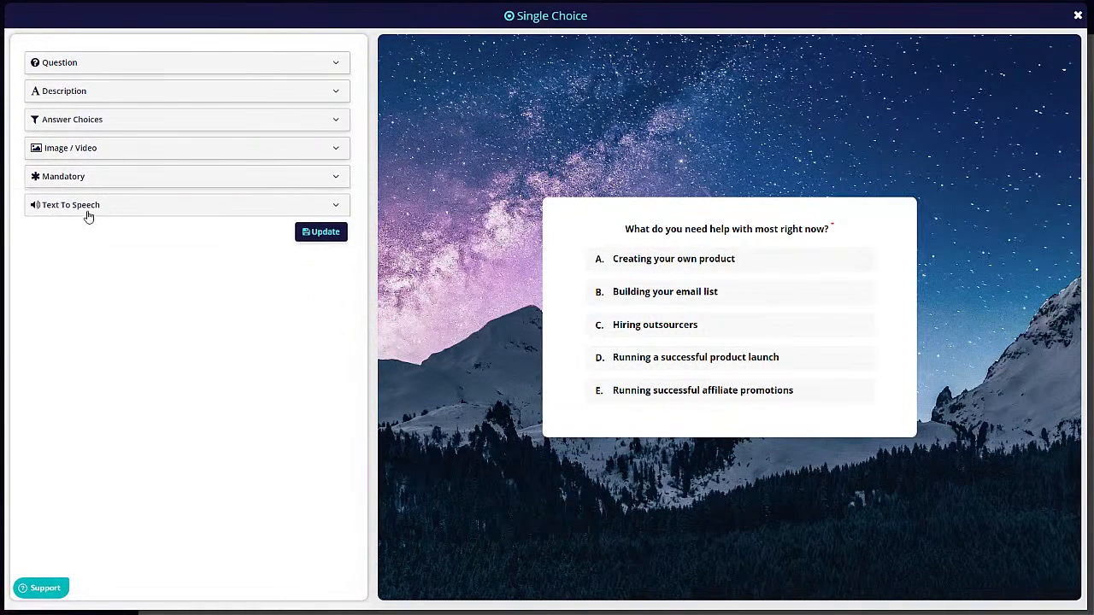
{"action": "left_click", "coordinate": [88, 213]}
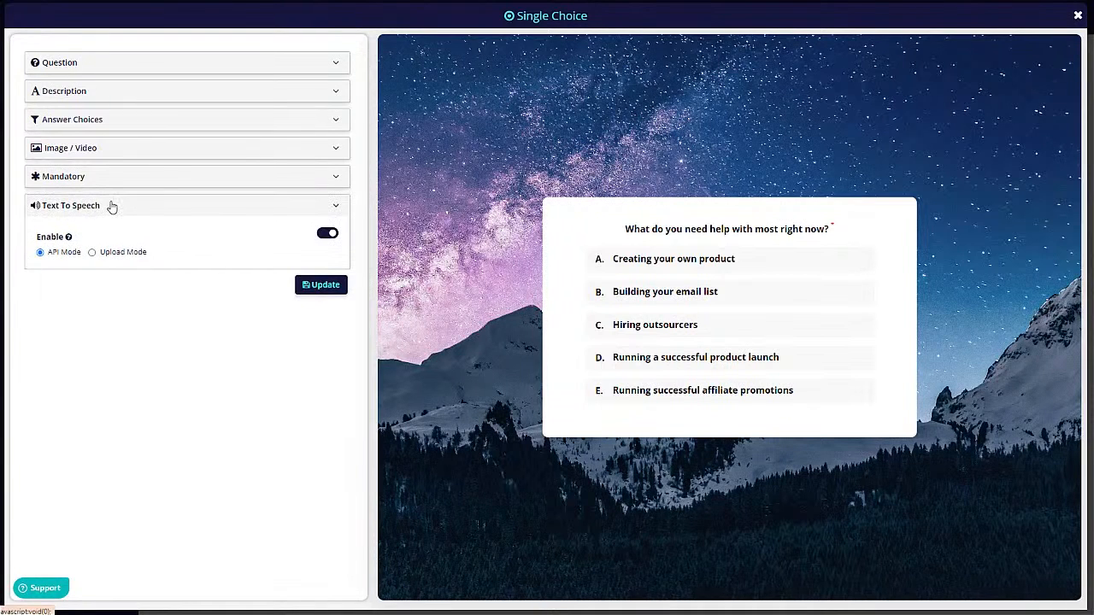
{"action": "left_click", "coordinate": [109, 205]}
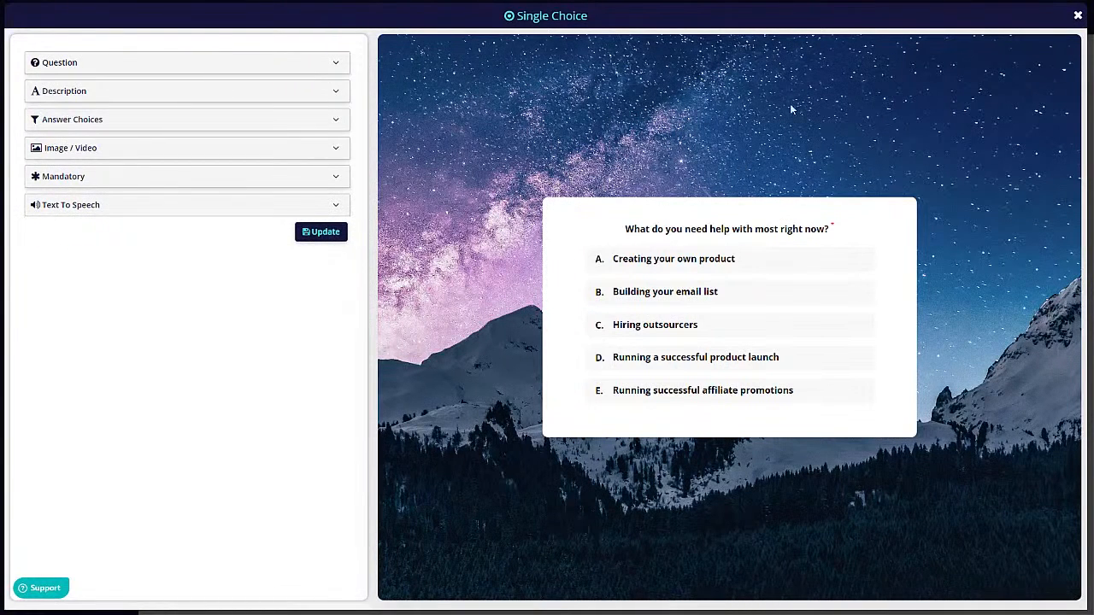
{"action": "left_click", "coordinate": [1077, 15]}
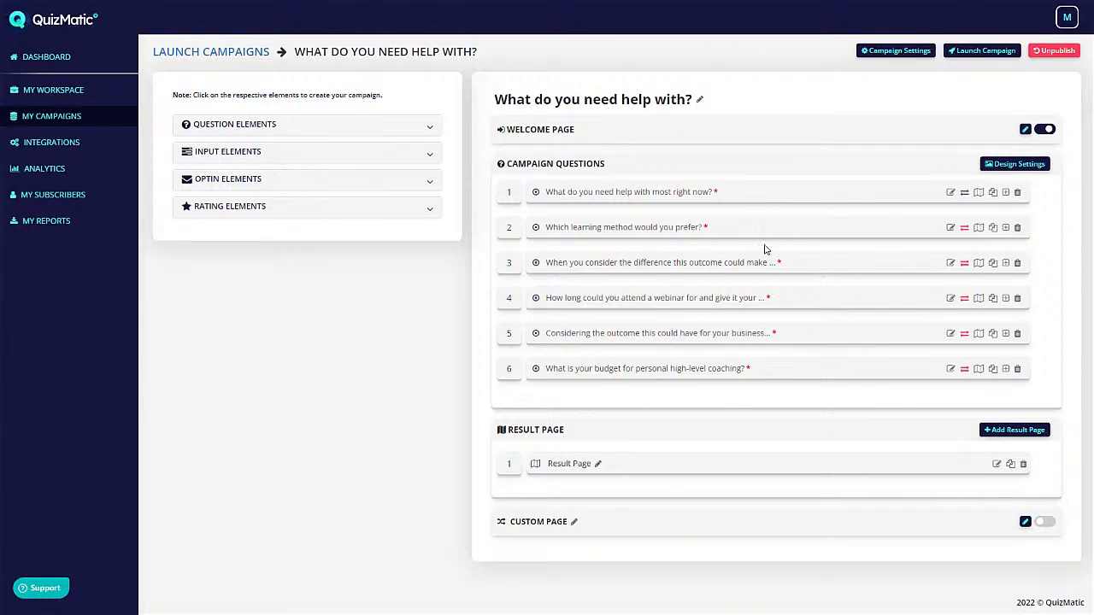
{"action": "left_click", "coordinate": [951, 369]}
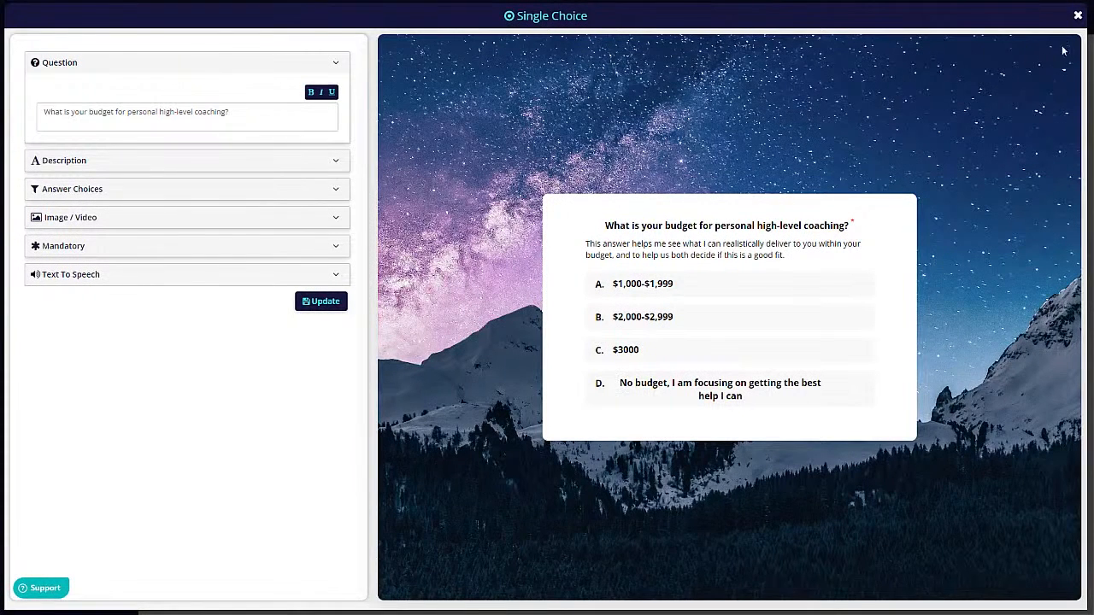
{"action": "left_click", "coordinate": [1078, 17]}
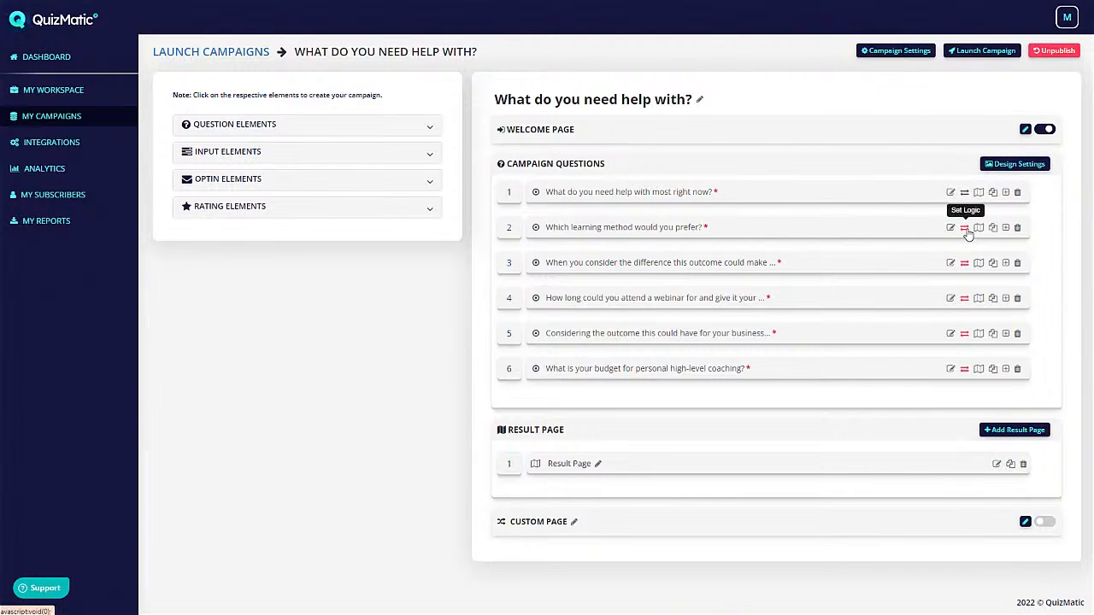
- In question 6's coachingend rule, untick the $1,000+ budget answers, retick $3000, and close Set Logic
{"action": "left_click", "coordinate": [964, 369]}
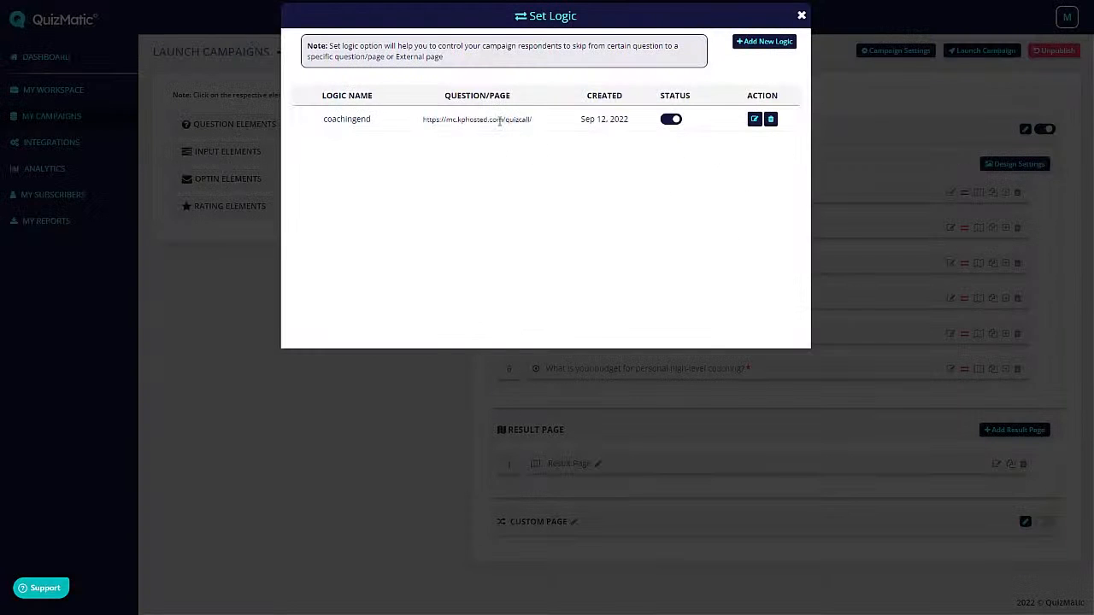
{"action": "left_click", "coordinate": [754, 119]}
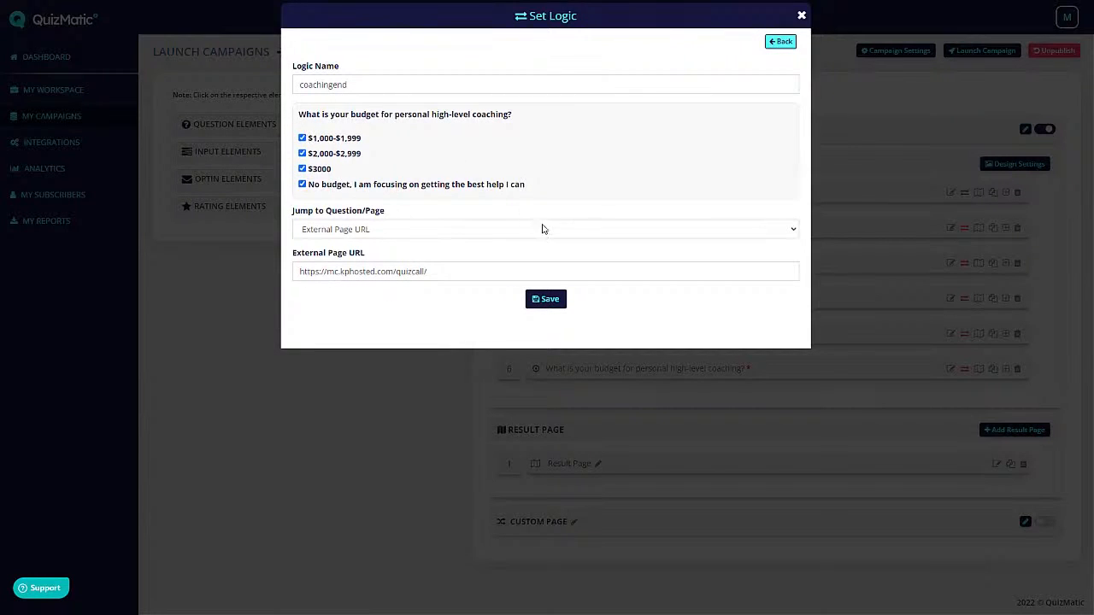
{"action": "left_click", "coordinate": [302, 169]}
{"action": "left_click", "coordinate": [302, 154]}
{"action": "left_click", "coordinate": [302, 139]}
{"action": "left_click", "coordinate": [303, 168]}
{"action": "left_click", "coordinate": [302, 168]}
{"action": "left_click", "coordinate": [545, 299]}
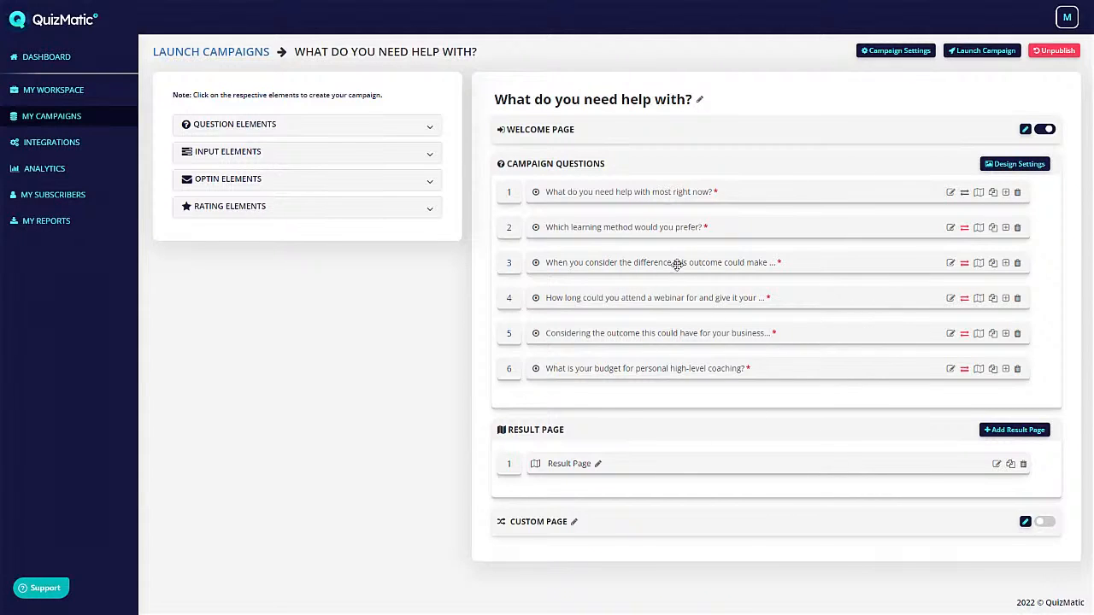
- Check question 5's result page mapping for its $47-$97, $97-$197 and $197+ answers, then close it
{"action": "left_click", "coordinate": [979, 333]}
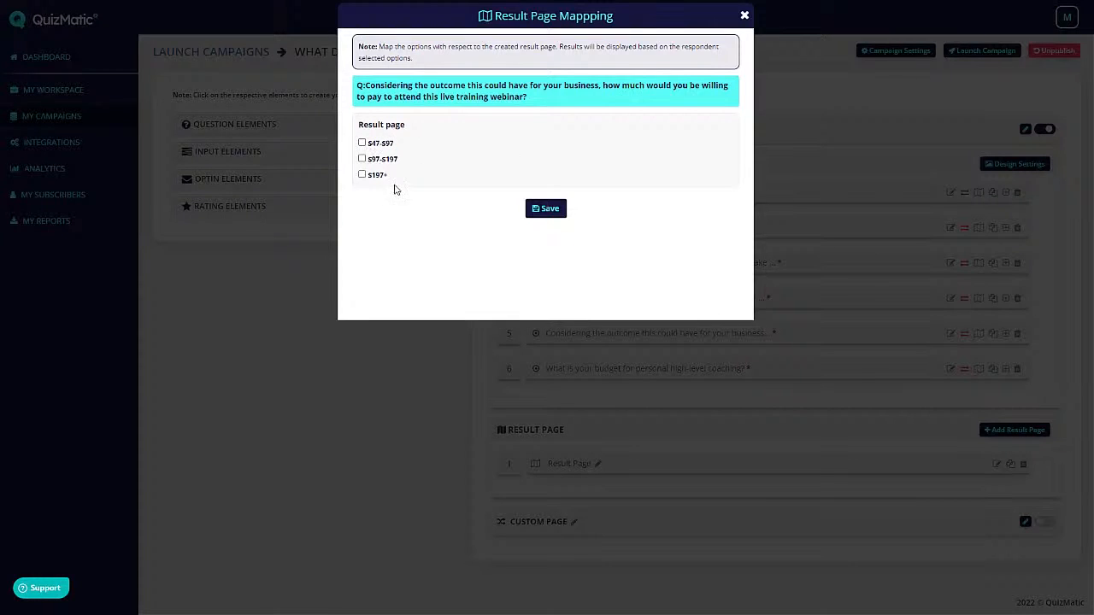
{"action": "left_click", "coordinate": [744, 17]}
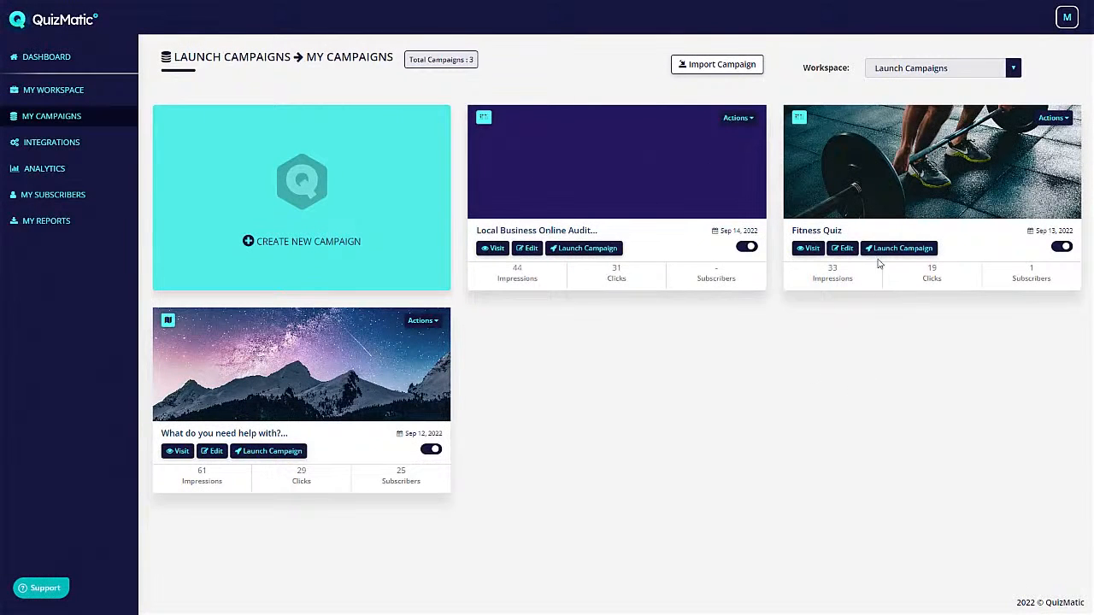
- Open the sharing options, review the embed code, and save the QR code page settings
{"action": "left_click", "coordinate": [903, 253]}
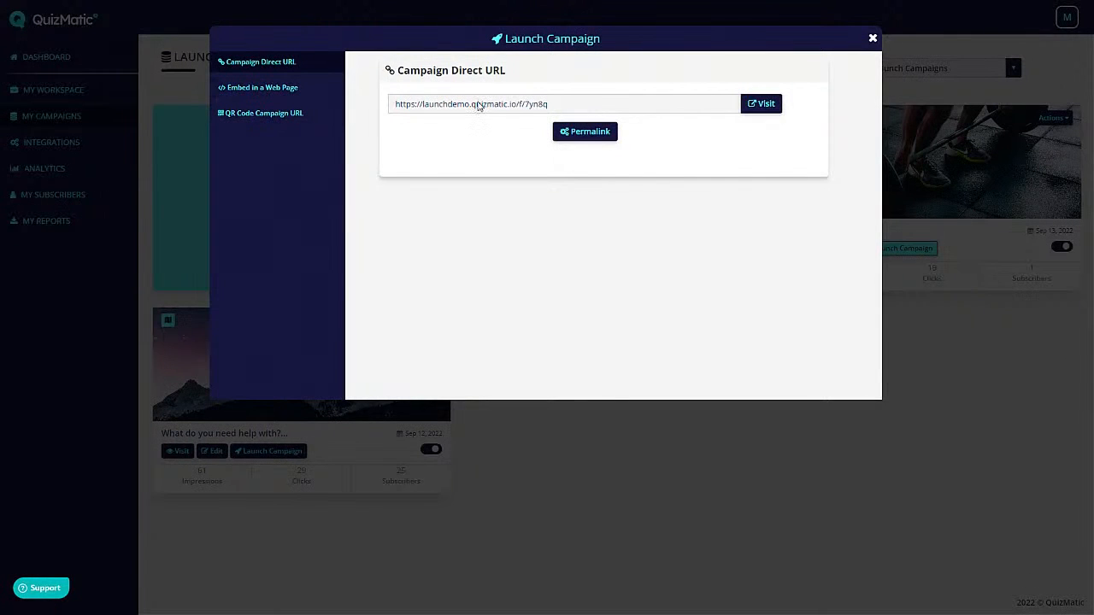
{"action": "left_click", "coordinate": [258, 91]}
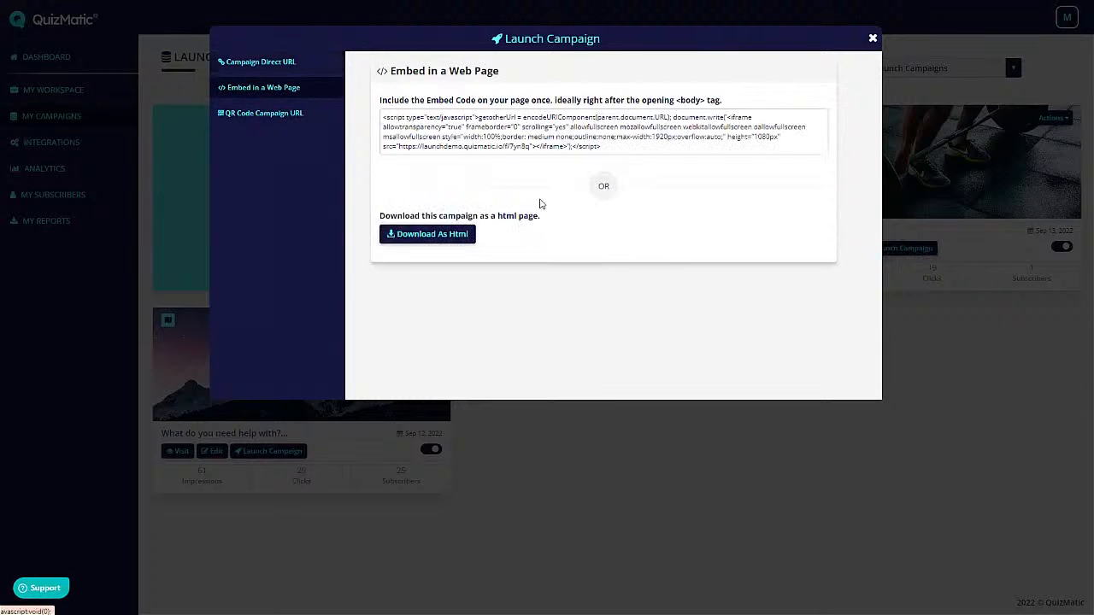
{"action": "left_click", "coordinate": [260, 113]}
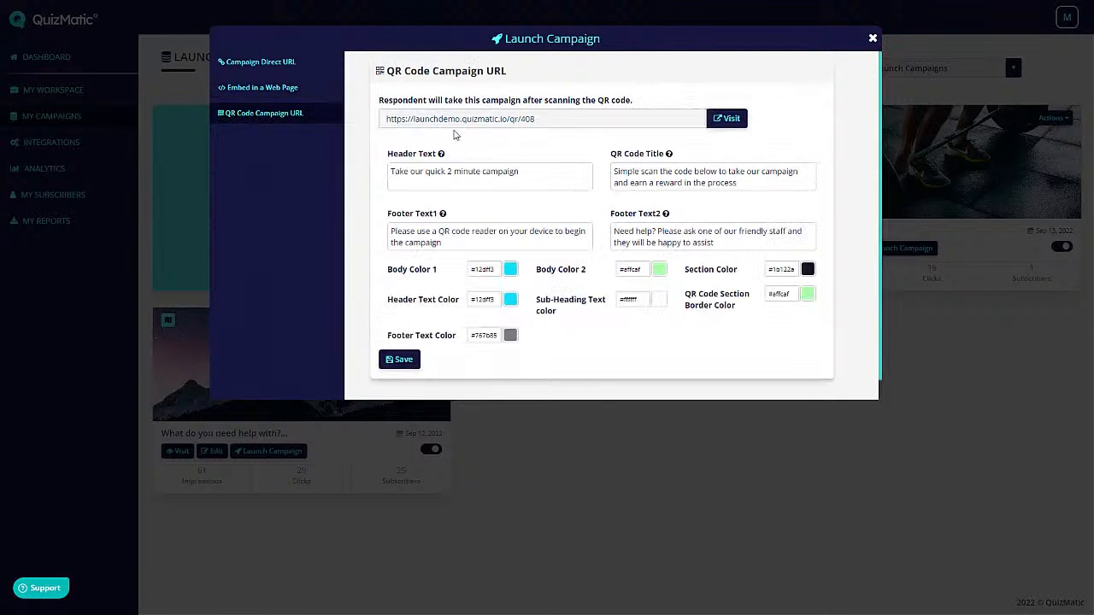
{"action": "scroll", "coordinate": [632, 188], "scroll_direction": "down", "scroll_amount": 1}
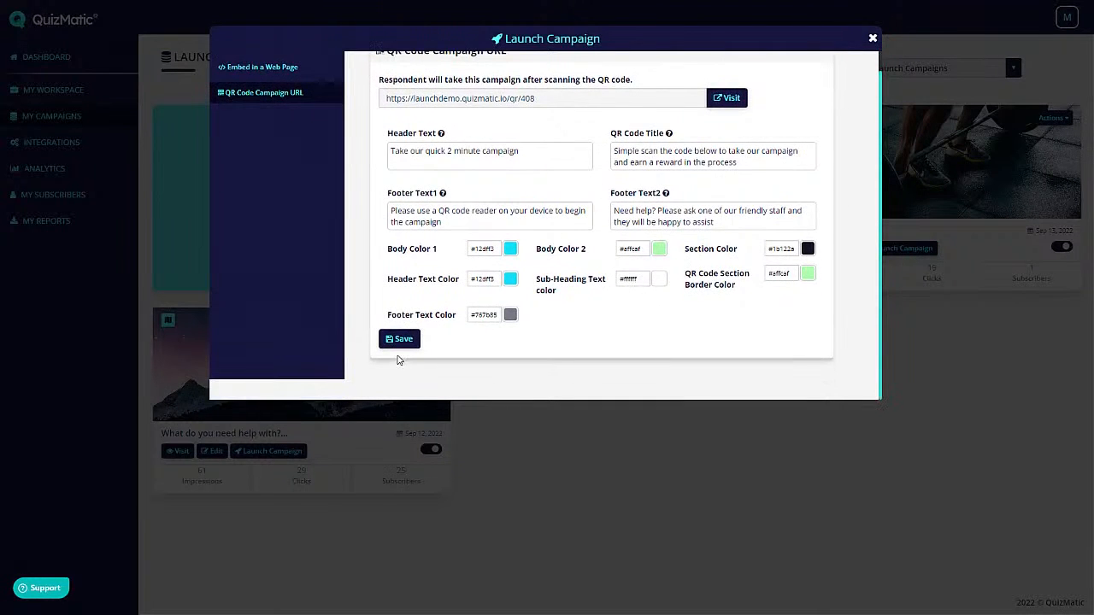
{"action": "left_click", "coordinate": [401, 340]}
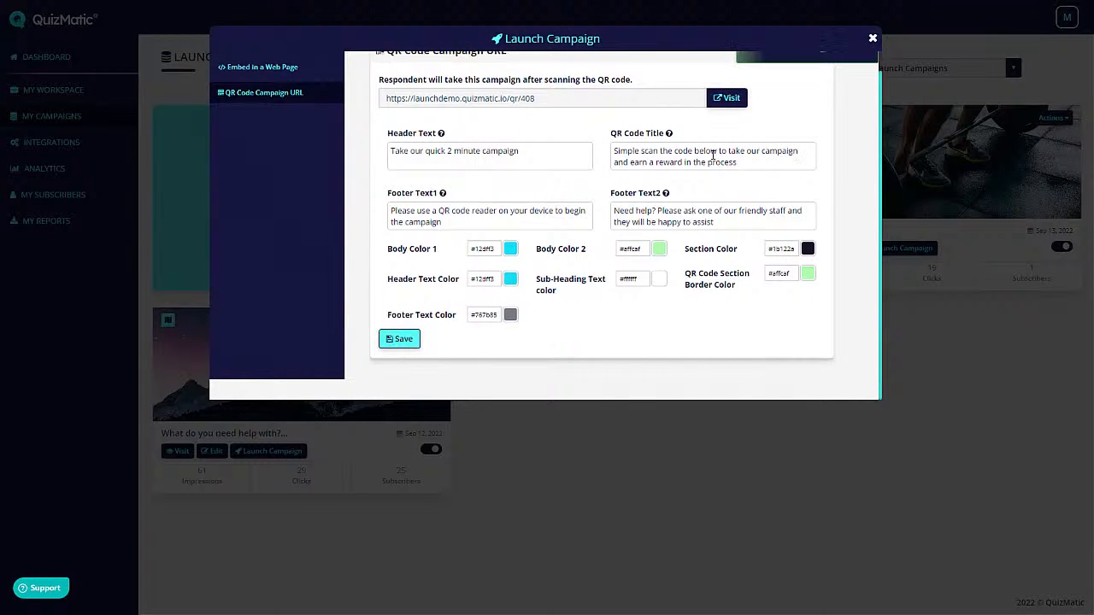
{"action": "scroll", "coordinate": [705, 258], "scroll_direction": "up", "scroll_amount": 1}
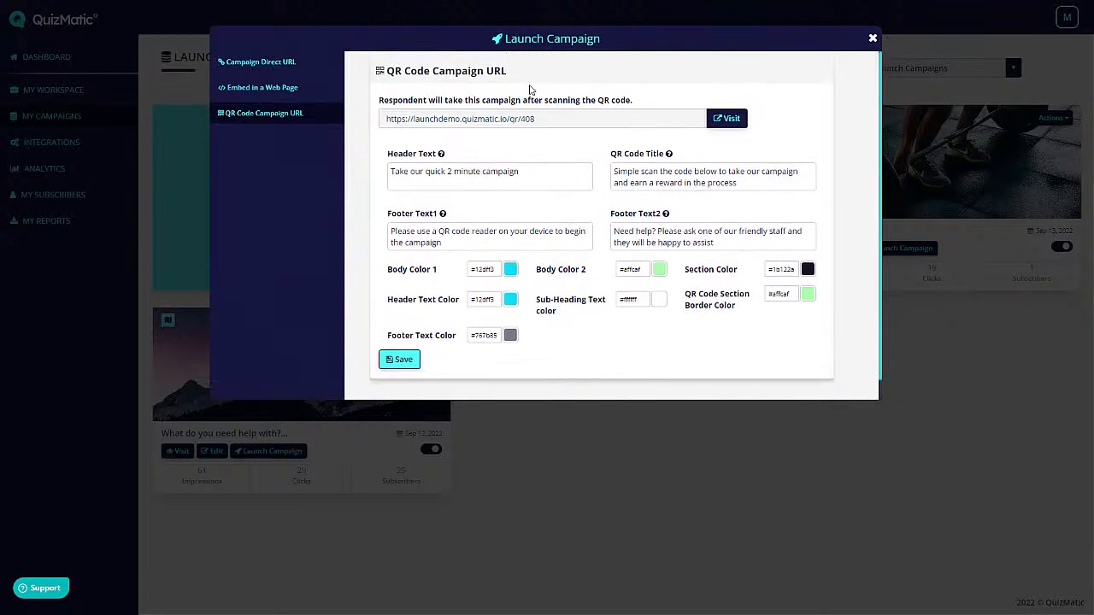
{"action": "scroll", "coordinate": [750, 180], "scroll_direction": "down", "scroll_amount": 1}
{"action": "scroll", "coordinate": [750, 226], "scroll_direction": "up", "scroll_amount": 1}
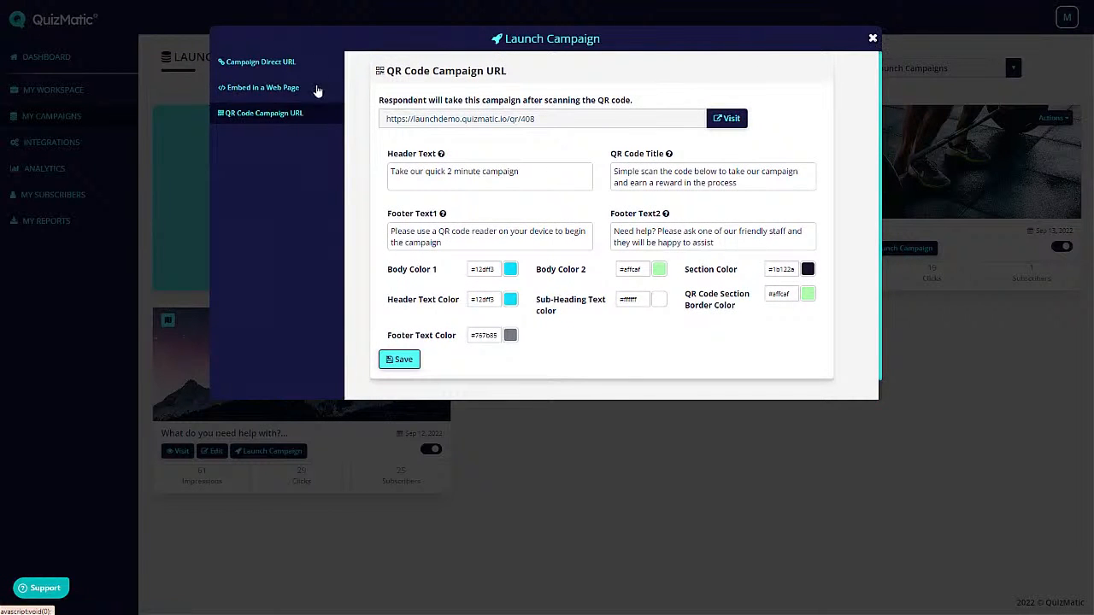
- Switch to the campaign direct URL and visit the live quiz
{"action": "left_click", "coordinate": [256, 86]}
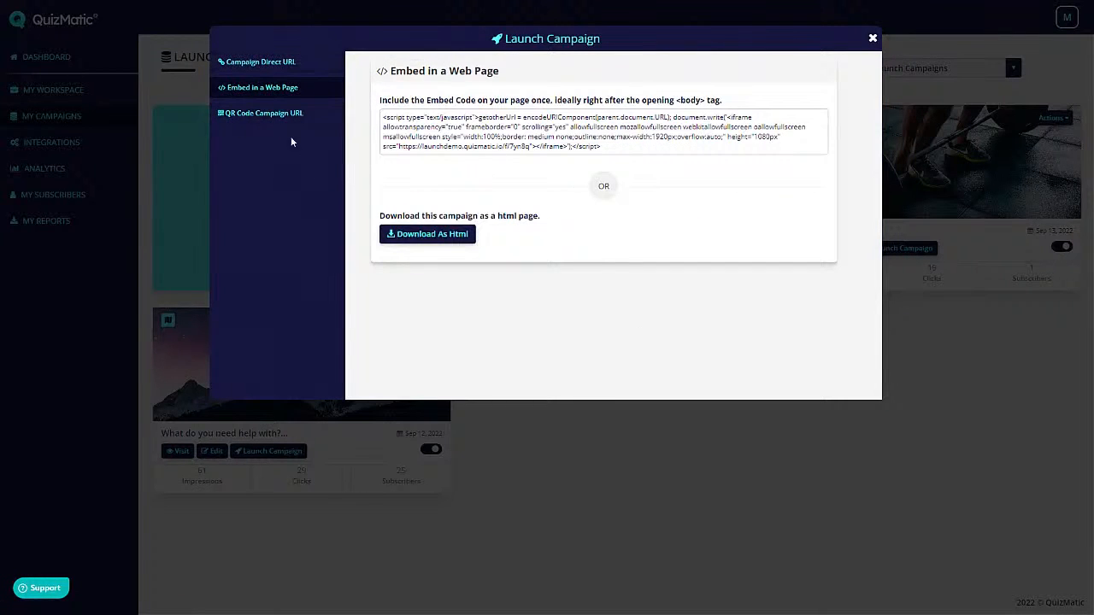
{"action": "left_click", "coordinate": [250, 62]}
{"action": "left_click", "coordinate": [759, 103]}
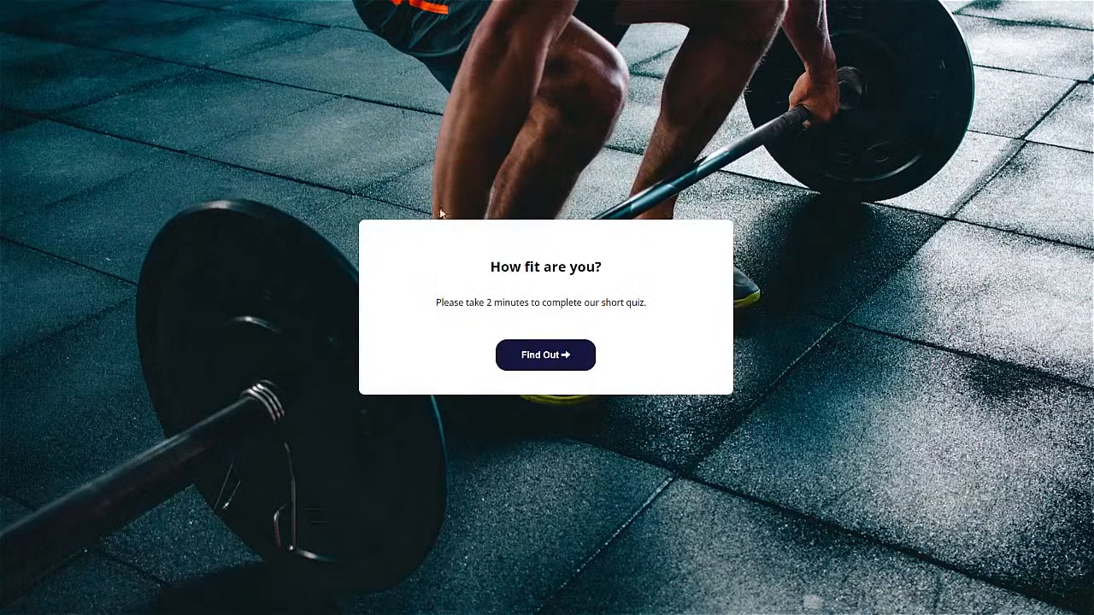
- Start the quiz and give the least-fit answer to all seven questions, from 0-1 workouts to Elevator
{"action": "left_click", "coordinate": [546, 362]}
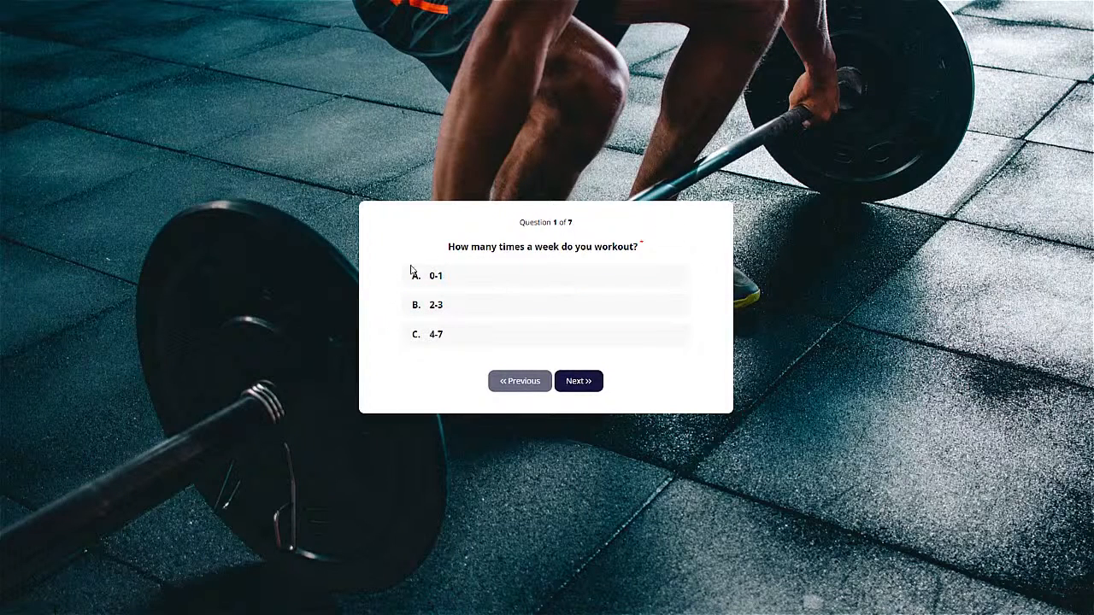
{"action": "left_click", "coordinate": [470, 280]}
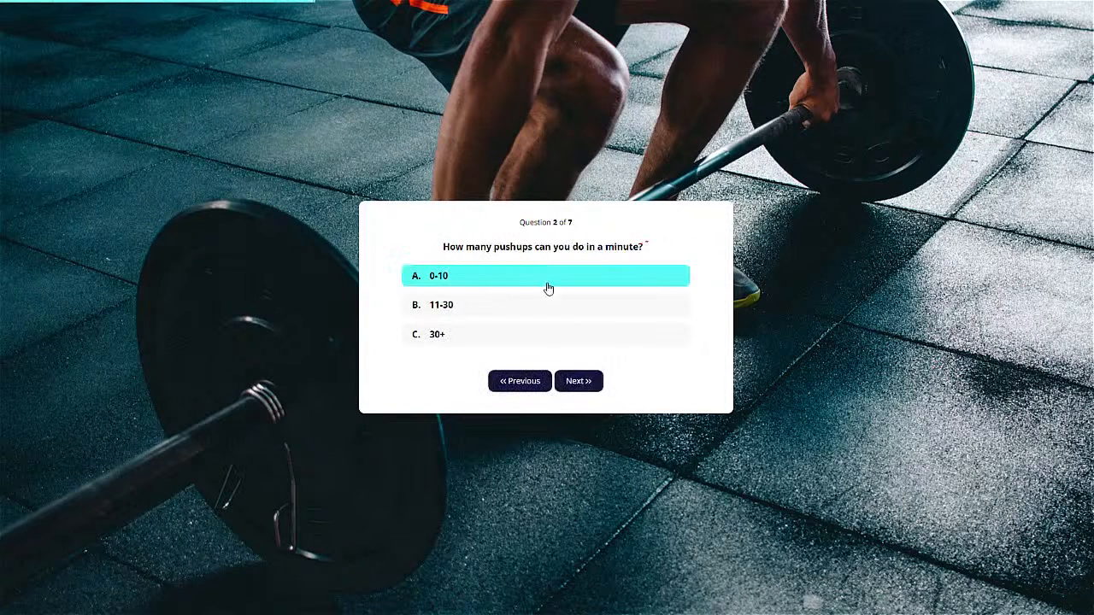
{"action": "left_click", "coordinate": [471, 282]}
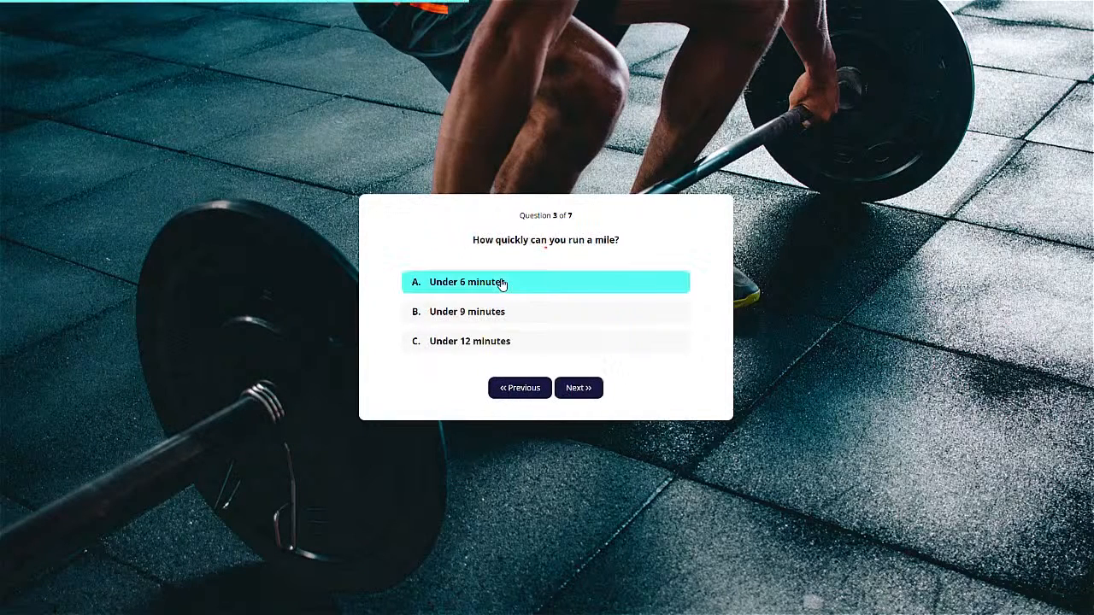
{"action": "left_click", "coordinate": [455, 343]}
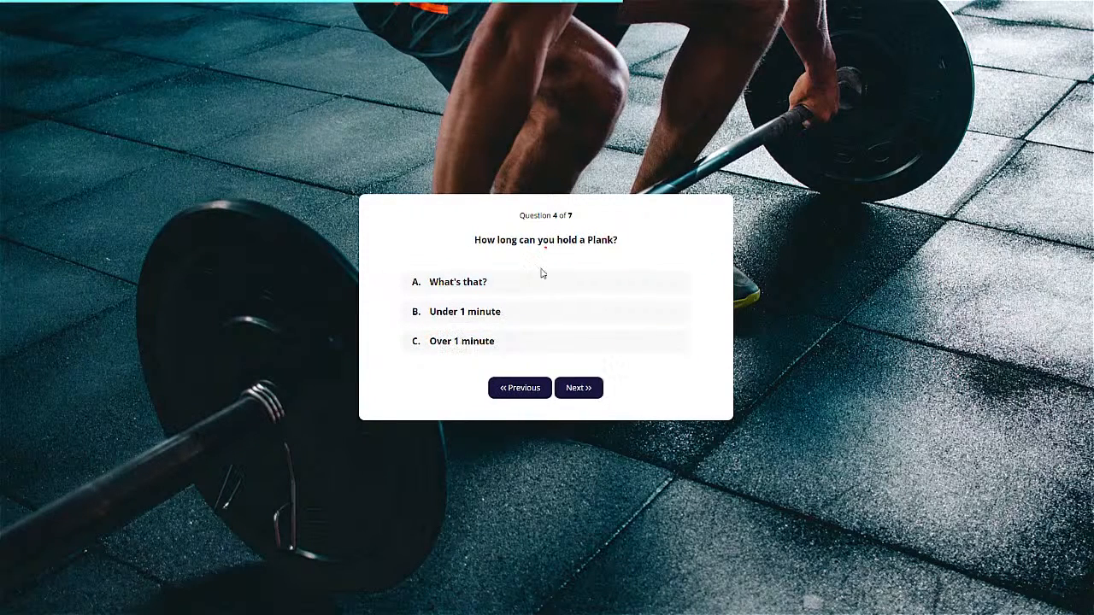
{"action": "left_click", "coordinate": [537, 288]}
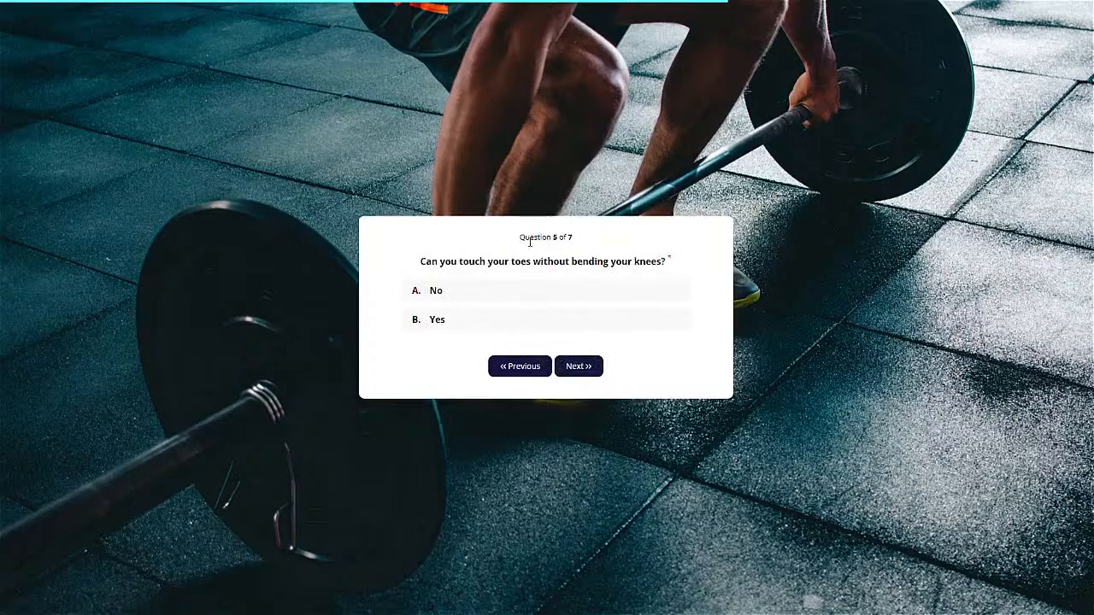
{"action": "left_click", "coordinate": [460, 297]}
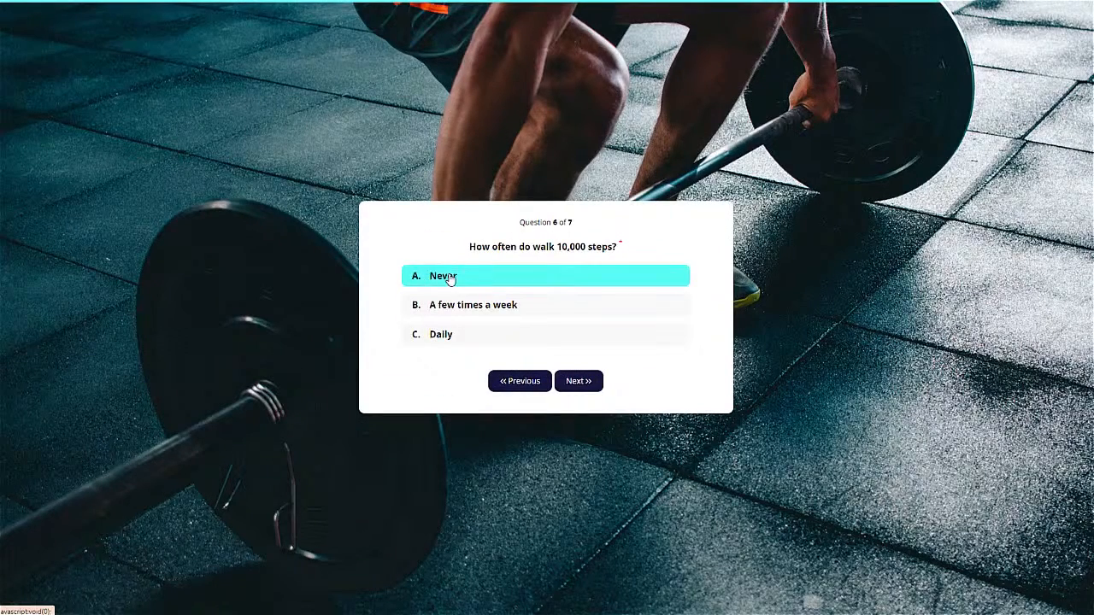
{"action": "left_click", "coordinate": [448, 279]}
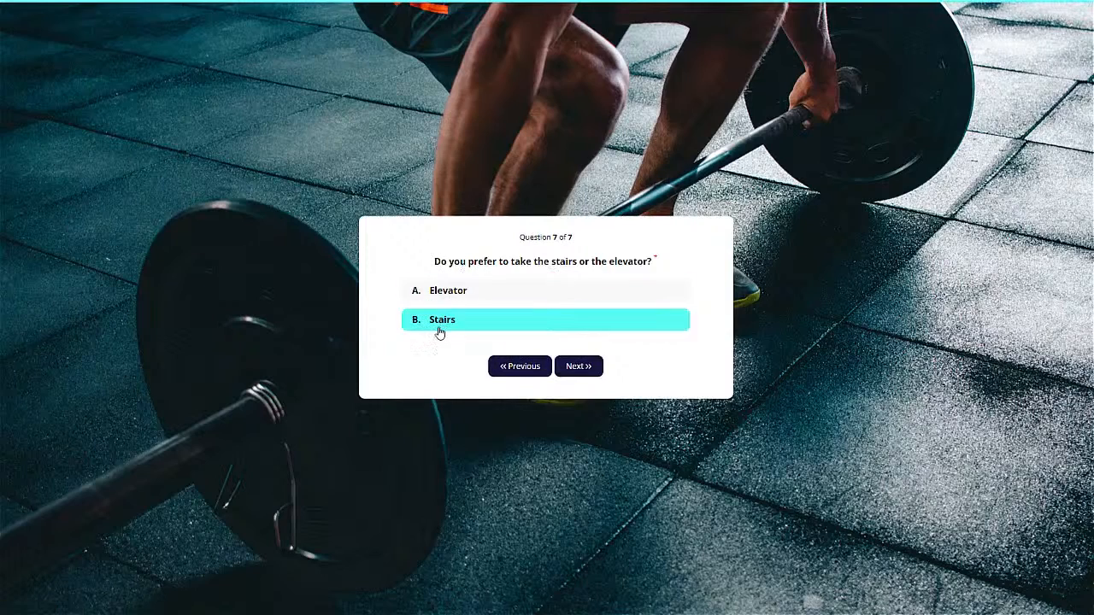
{"action": "left_click", "coordinate": [463, 294]}
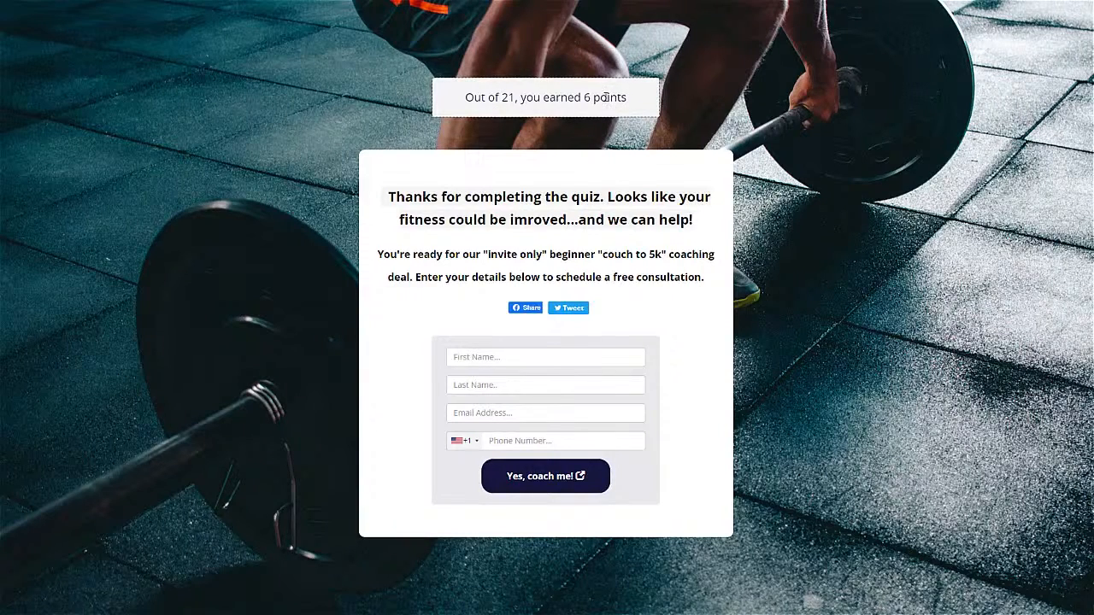
- Highlight the result heading and the coaching offer sentence on the 6-of-21 result page
{"action": "left_click_drag", "start_coordinate": [419, 191], "coordinate": [678, 222]}
{"action": "left_click", "coordinate": [598, 318]}
{"action": "left_click_drag", "start_coordinate": [417, 256], "coordinate": [637, 256]}
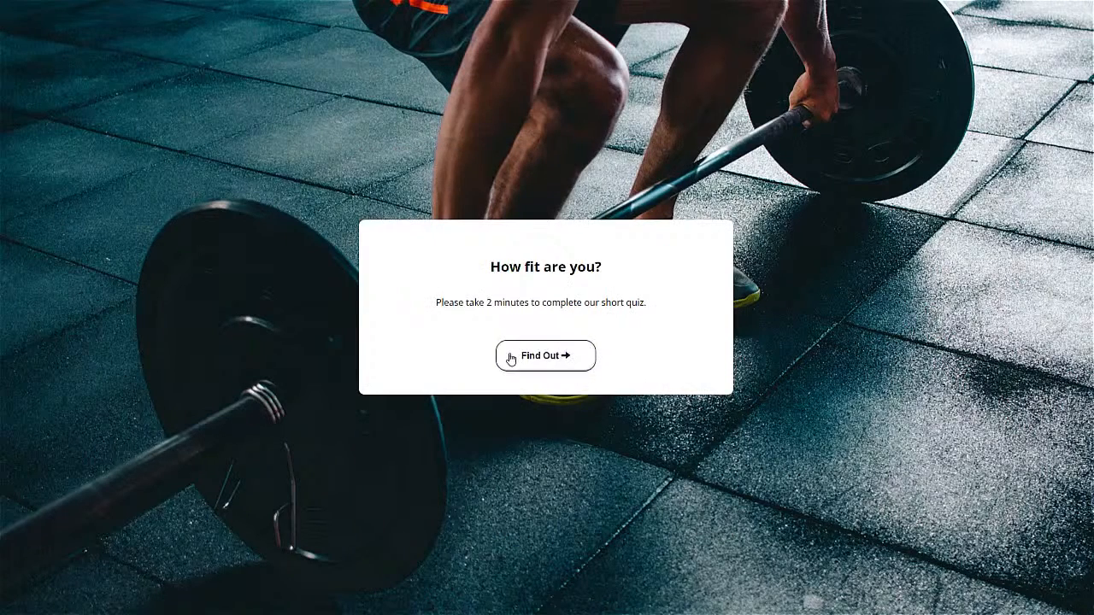
- Retake the quiz with the fittest answers, 4-7 workouts through Stairs, and highlight the 21-of-21 score
{"action": "left_click", "coordinate": [507, 356]}
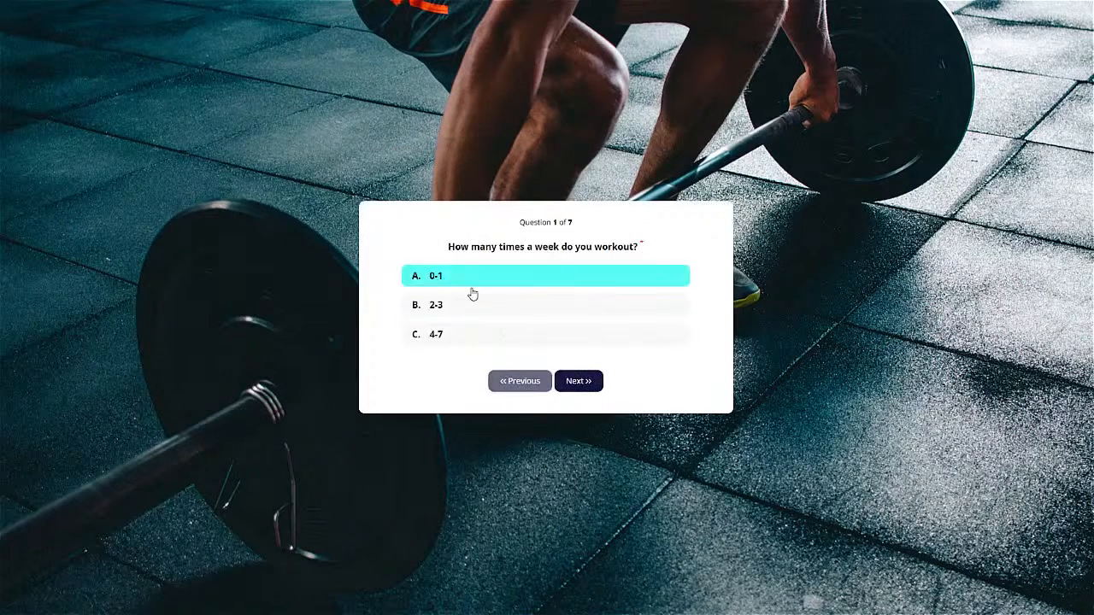
{"action": "left_click", "coordinate": [450, 334]}
{"action": "left_click", "coordinate": [574, 381]}
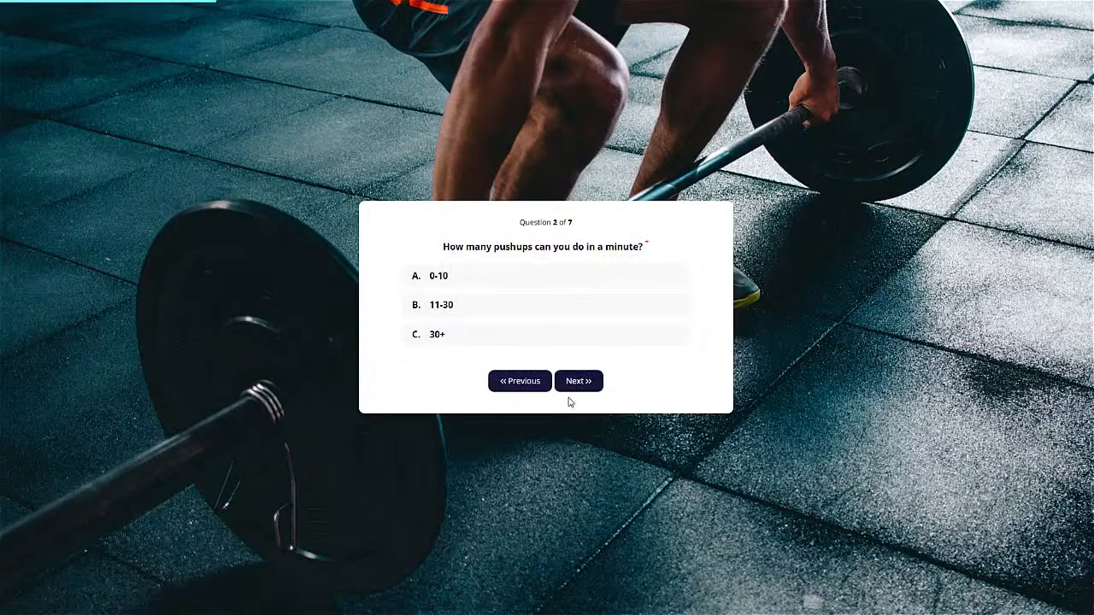
{"action": "left_click", "coordinate": [448, 338]}
{"action": "left_click", "coordinate": [500, 283]}
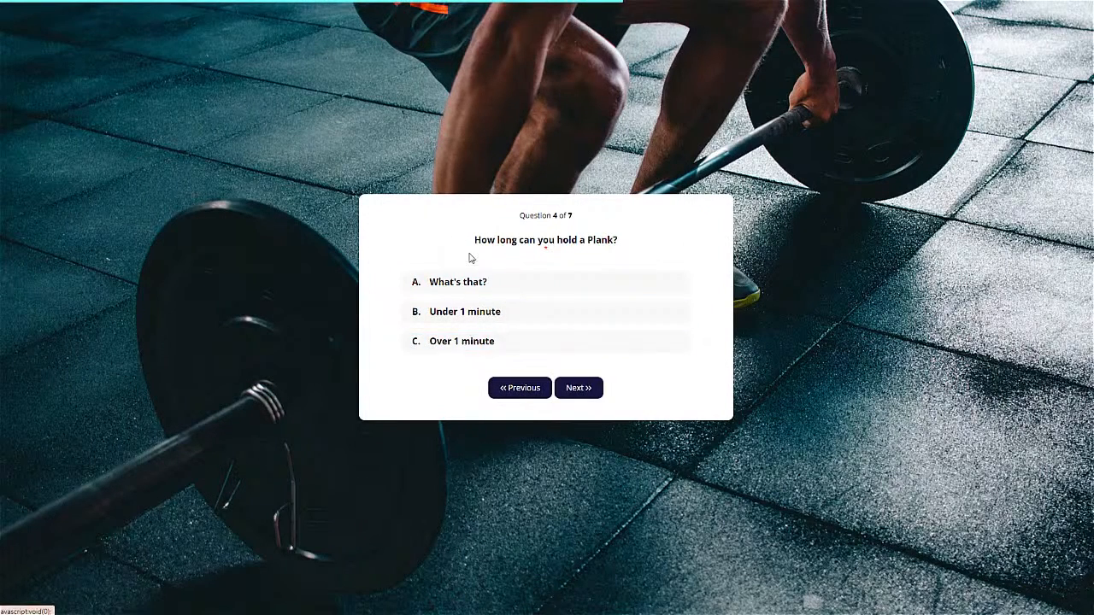
{"action": "left_click", "coordinate": [486, 344]}
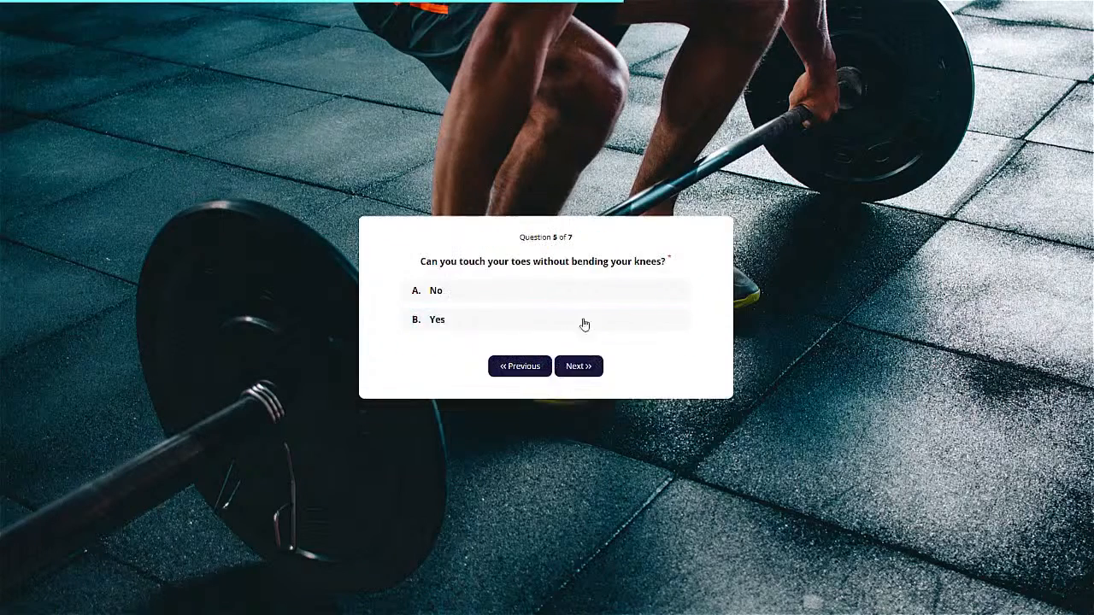
{"action": "left_click", "coordinate": [522, 325]}
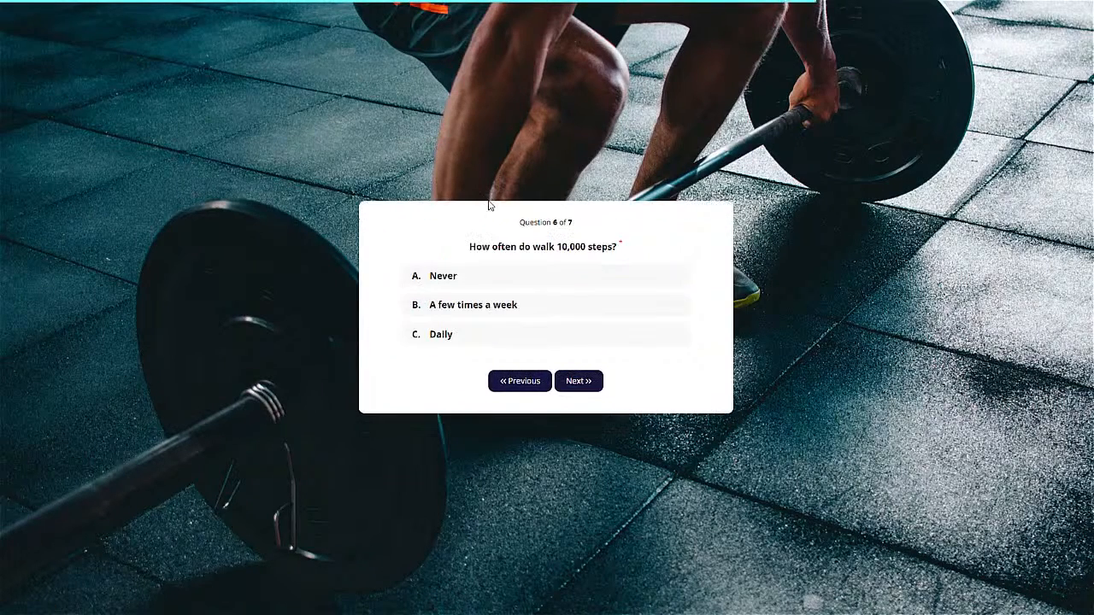
{"action": "left_click", "coordinate": [453, 342]}
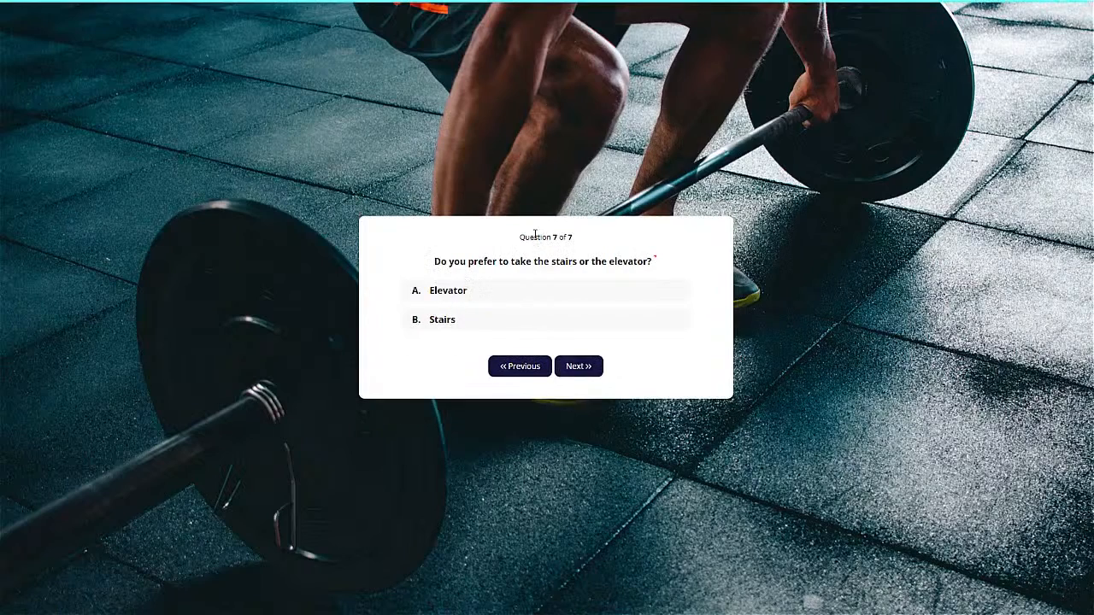
{"action": "left_click", "coordinate": [476, 317]}
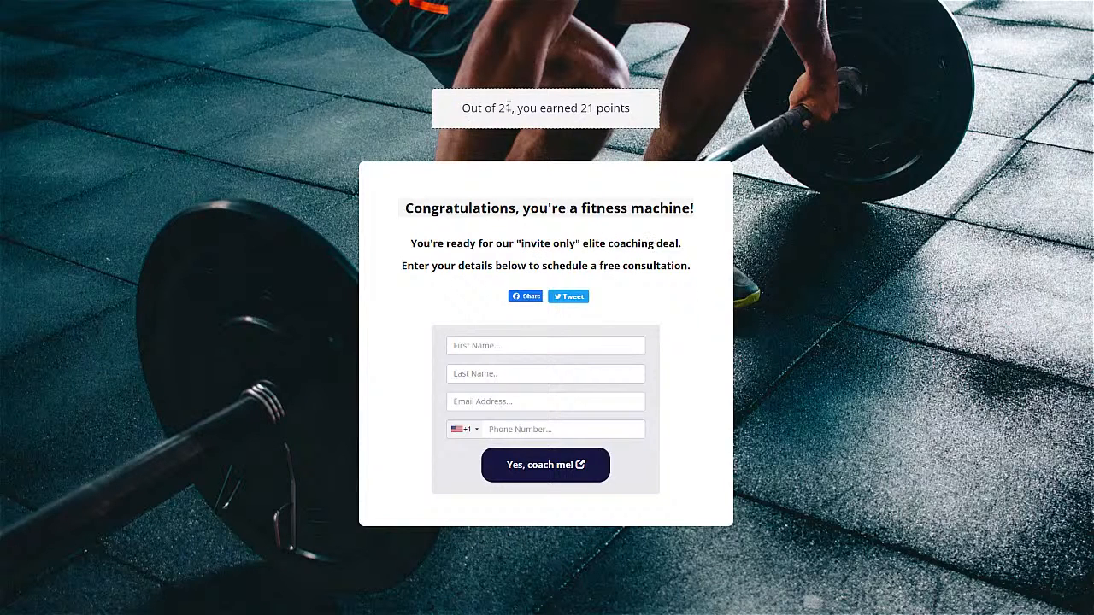
{"action": "left_click_drag", "start_coordinate": [462, 108], "coordinate": [622, 107]}
{"action": "left_click", "coordinate": [629, 108]}
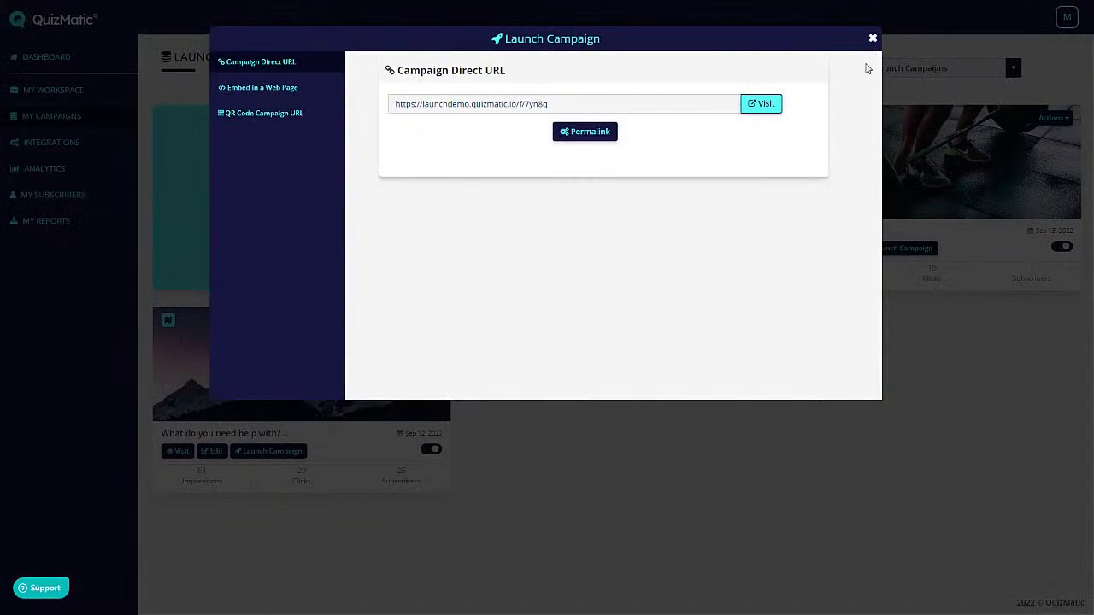
- Close the launch options, edit the Fitness Quiz, and scroll down to its result pages
{"action": "left_click", "coordinate": [872, 38]}
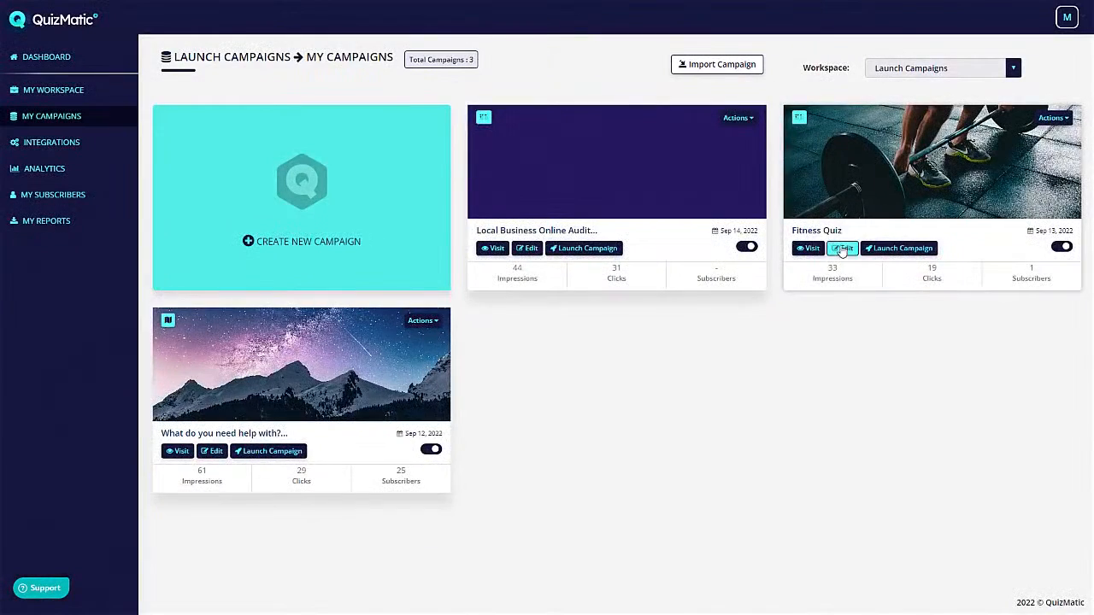
{"action": "left_click", "coordinate": [843, 248]}
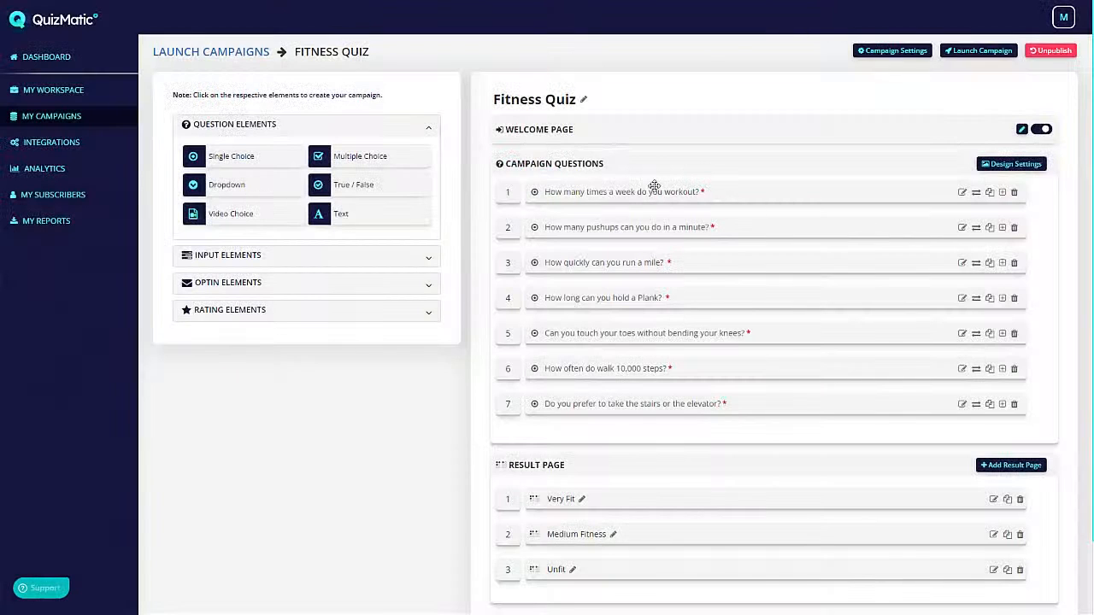
{"action": "scroll", "coordinate": [712, 193], "scroll_direction": "down", "scroll_amount": 1}
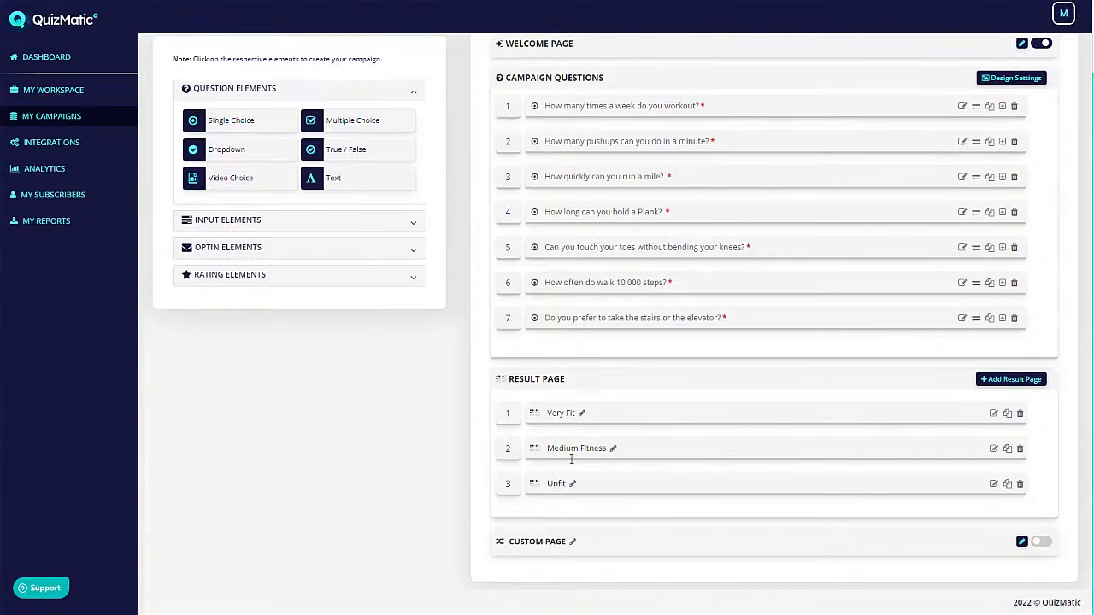
- Inspect the Unfit result page's 0-to-7 point range in its Result Settings
{"action": "left_click", "coordinate": [993, 484]}
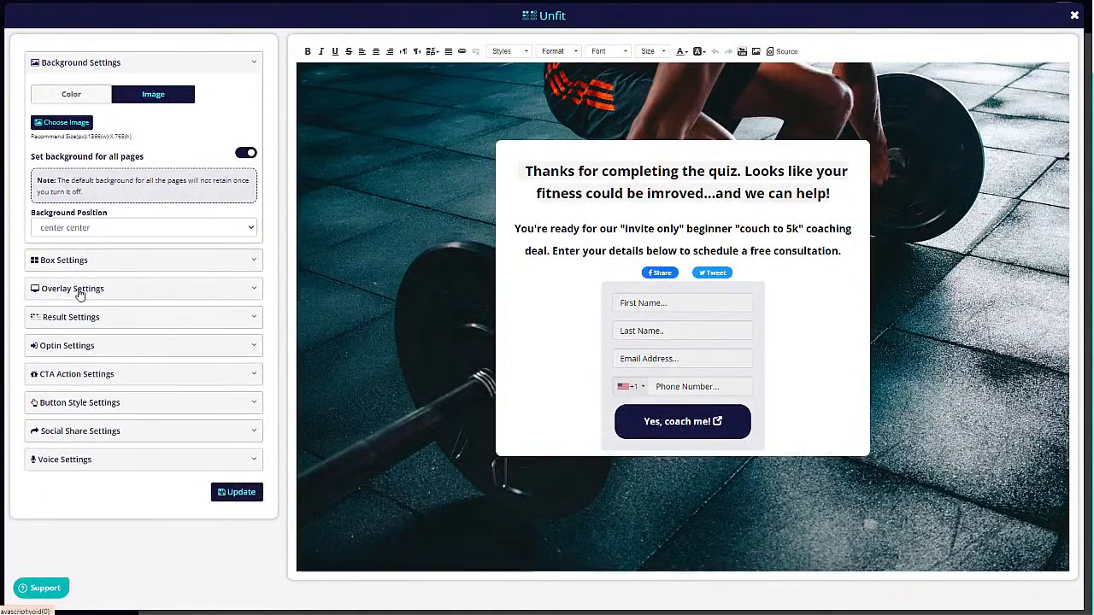
{"action": "left_click", "coordinate": [83, 318]}
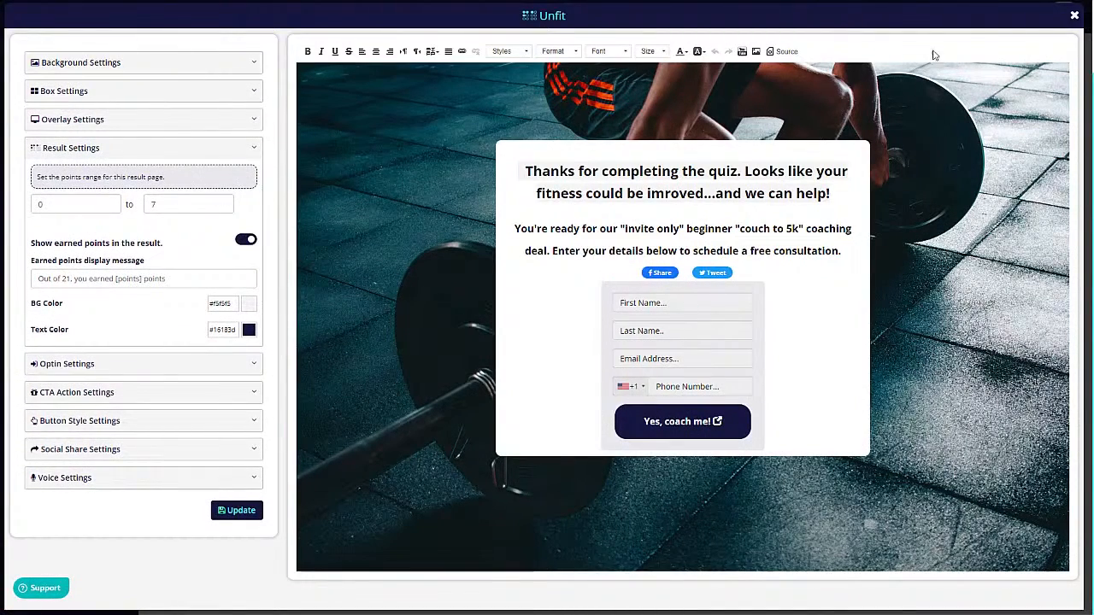
{"action": "left_click", "coordinate": [1075, 16]}
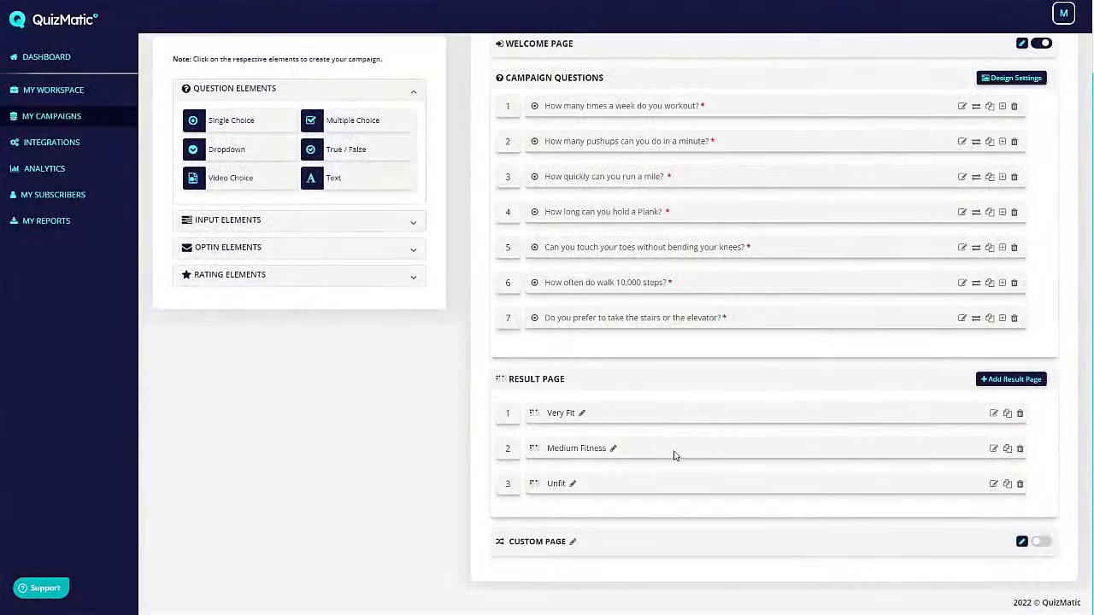
- Inspect the Very Fit page's 21-to-30 point range, then scroll back up to My Campaigns
{"action": "left_click", "coordinate": [993, 413]}
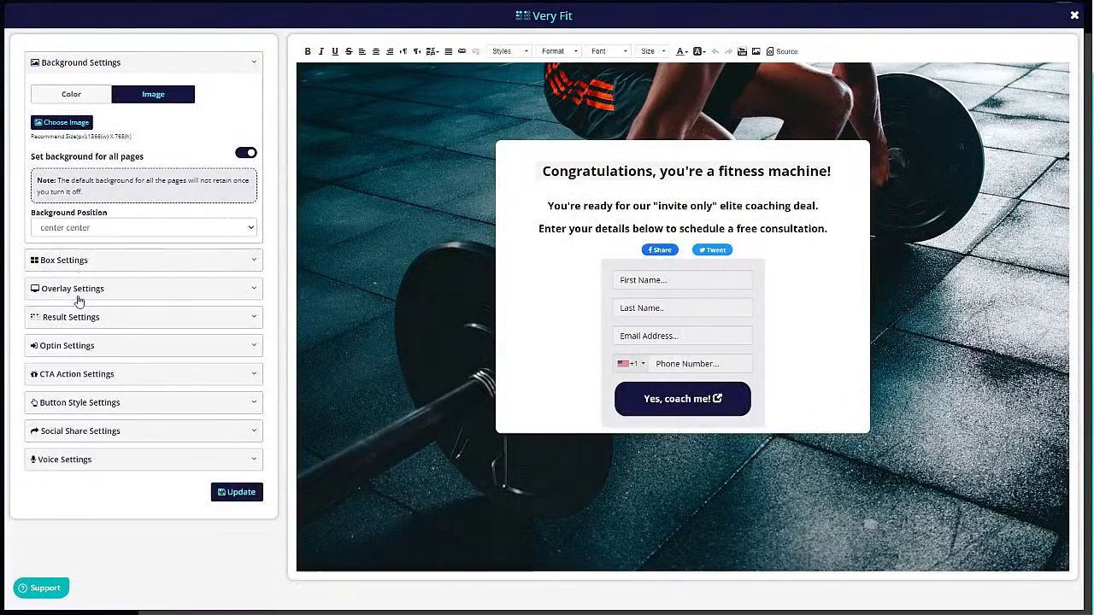
{"action": "left_click", "coordinate": [93, 317]}
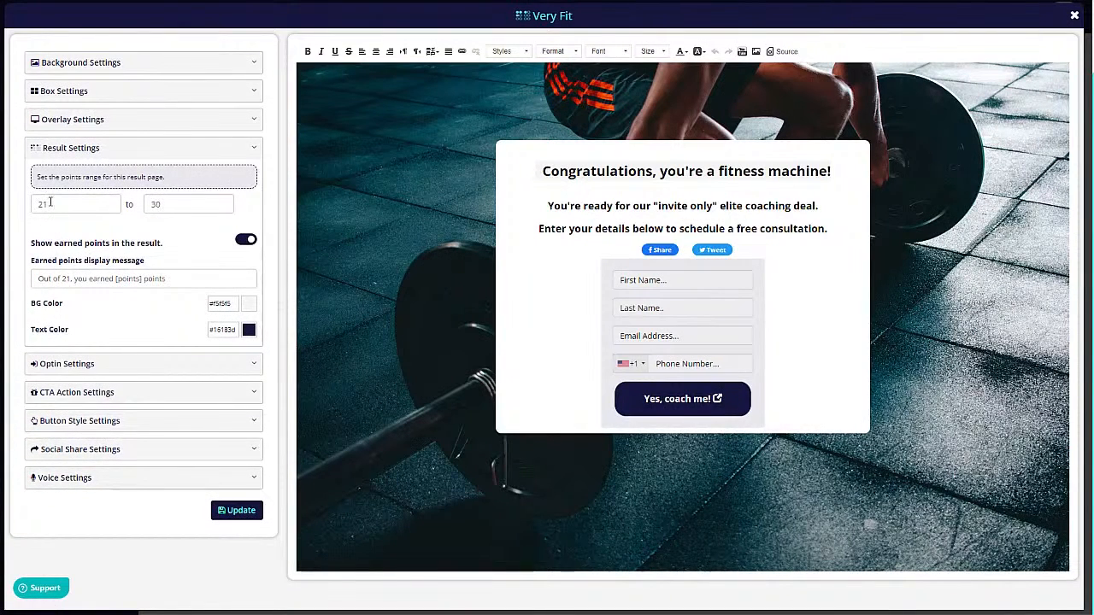
{"action": "left_click", "coordinate": [1074, 15]}
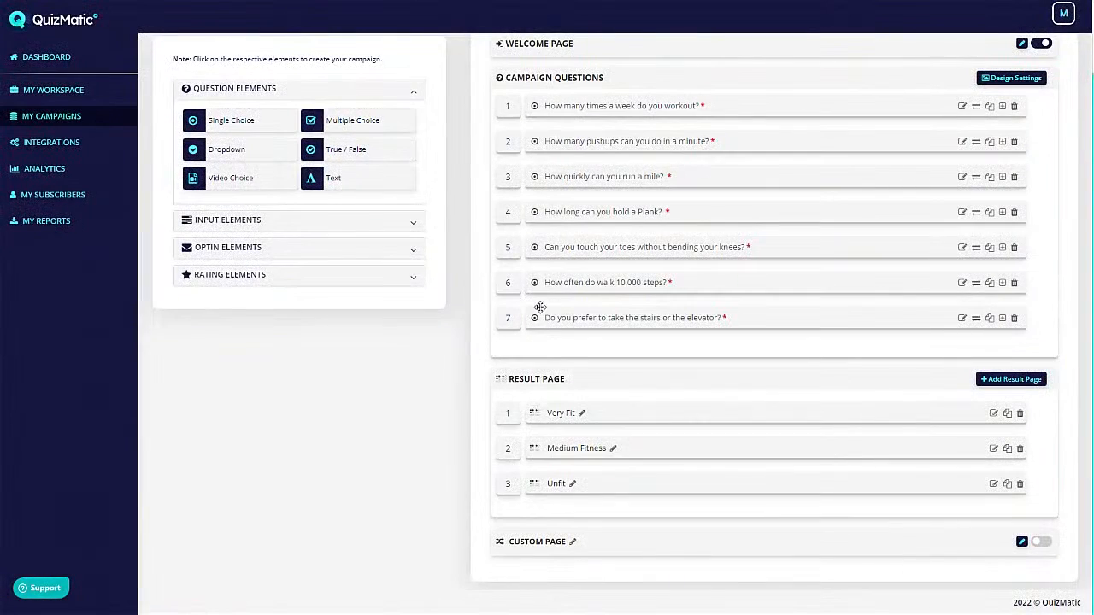
{"action": "scroll", "coordinate": [407, 276], "scroll_direction": "up", "scroll_amount": 2}
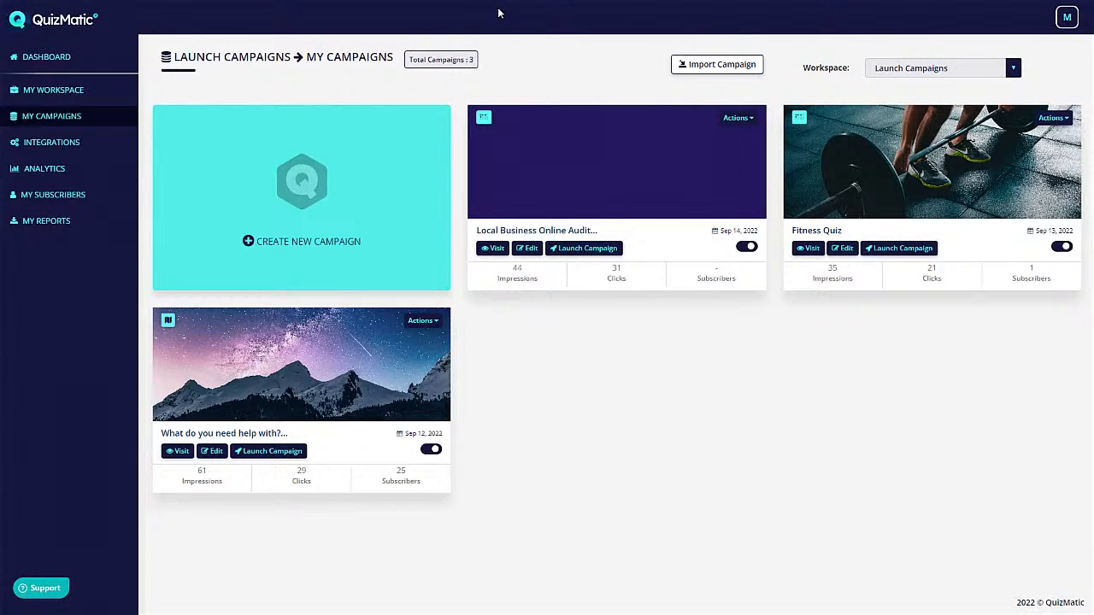
- Create a new campaign named 'Demo 1' and proceed
{"action": "left_click", "coordinate": [309, 177]}
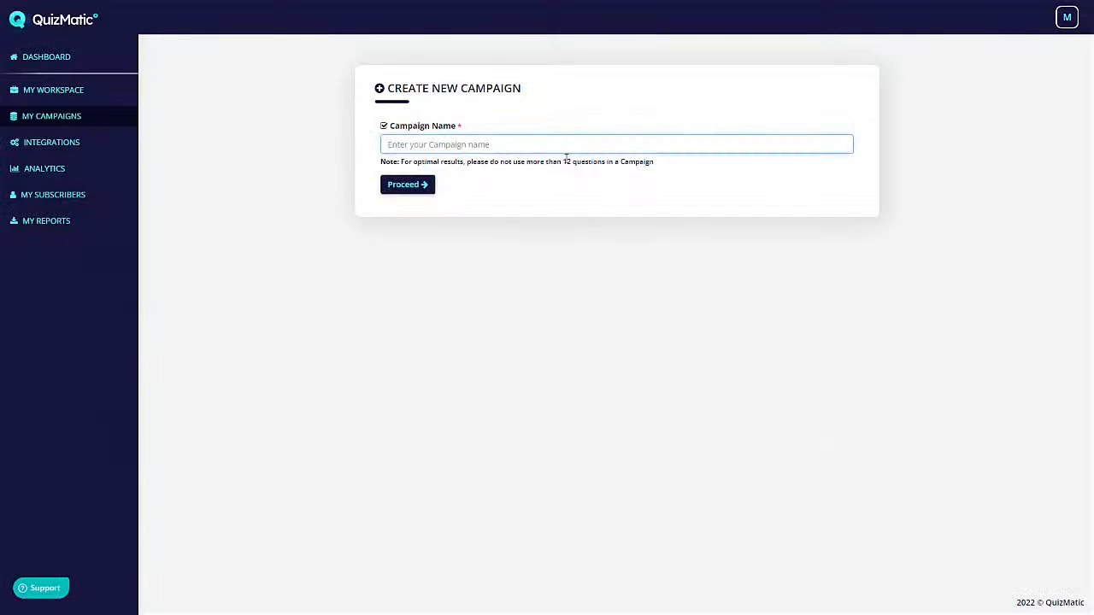
{"action": "type", "text": "Demo 1"}
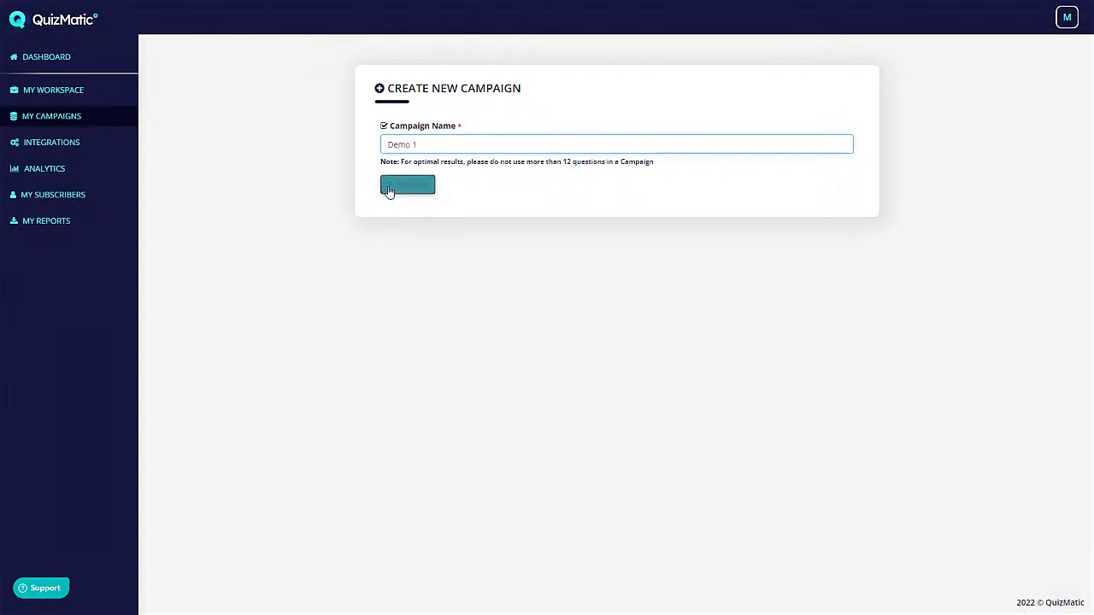
{"action": "left_click", "coordinate": [400, 185]}
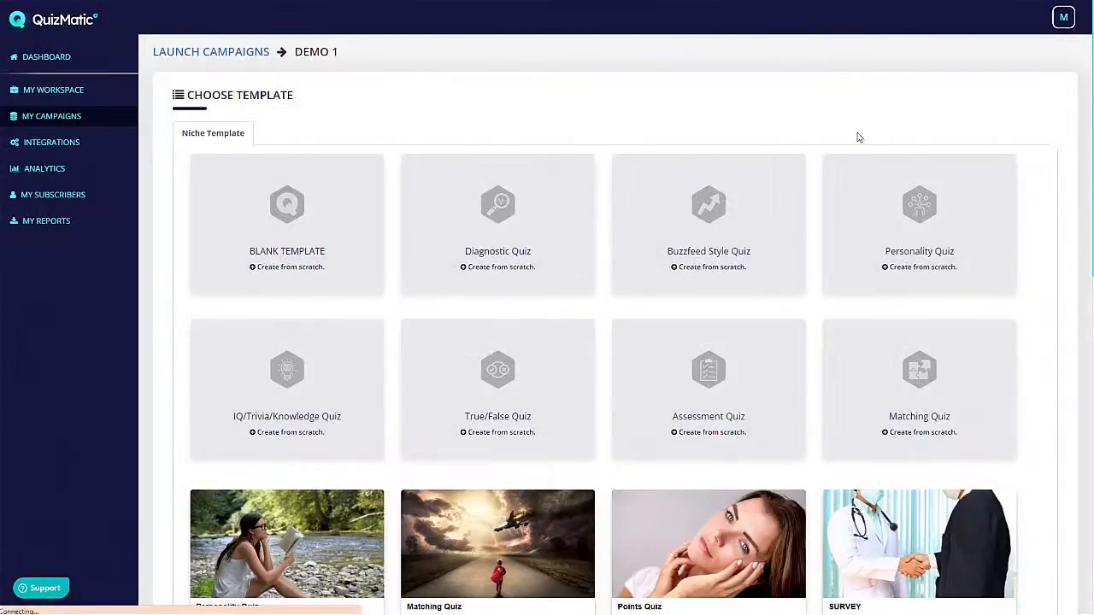
- Browse the Choose Template page's blank, niche and ready-made quiz templates
{"action": "scroll", "coordinate": [859, 137], "scroll_direction": "down", "scroll_amount": 9}
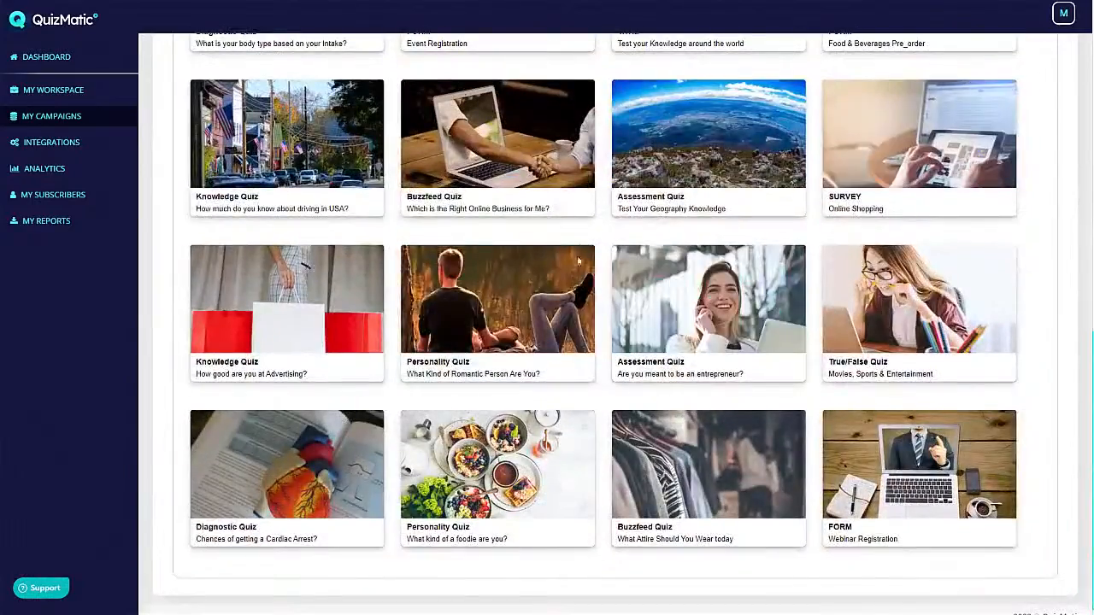
{"action": "scroll", "coordinate": [579, 261], "scroll_direction": "up", "scroll_amount": 3}
{"action": "mouse_move", "coordinate": [351, 130]}
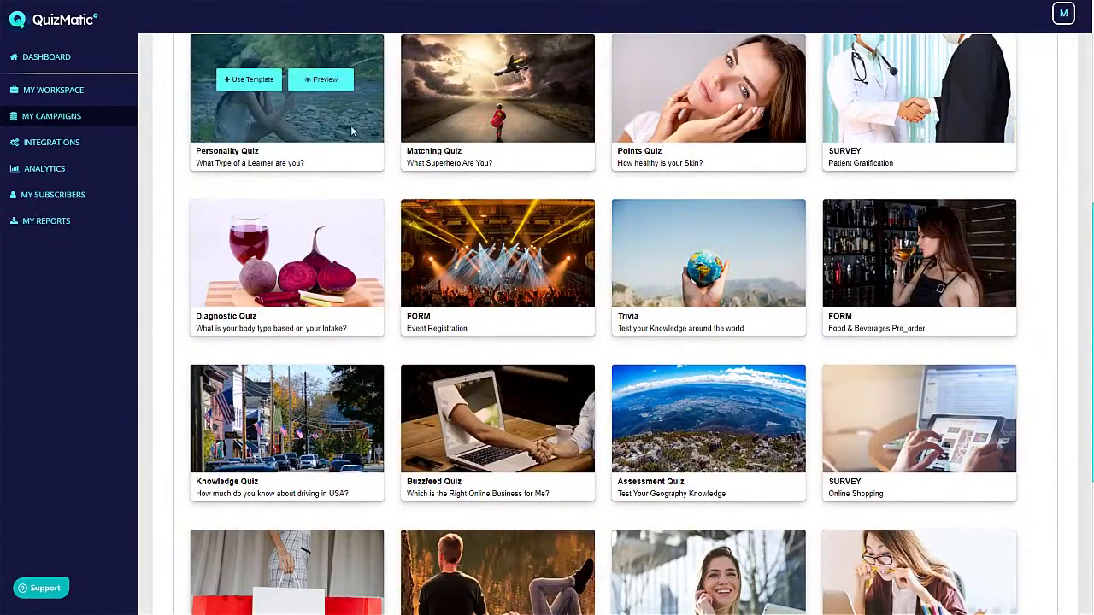
{"action": "mouse_move", "coordinate": [492, 107]}
{"action": "mouse_move", "coordinate": [646, 152]}
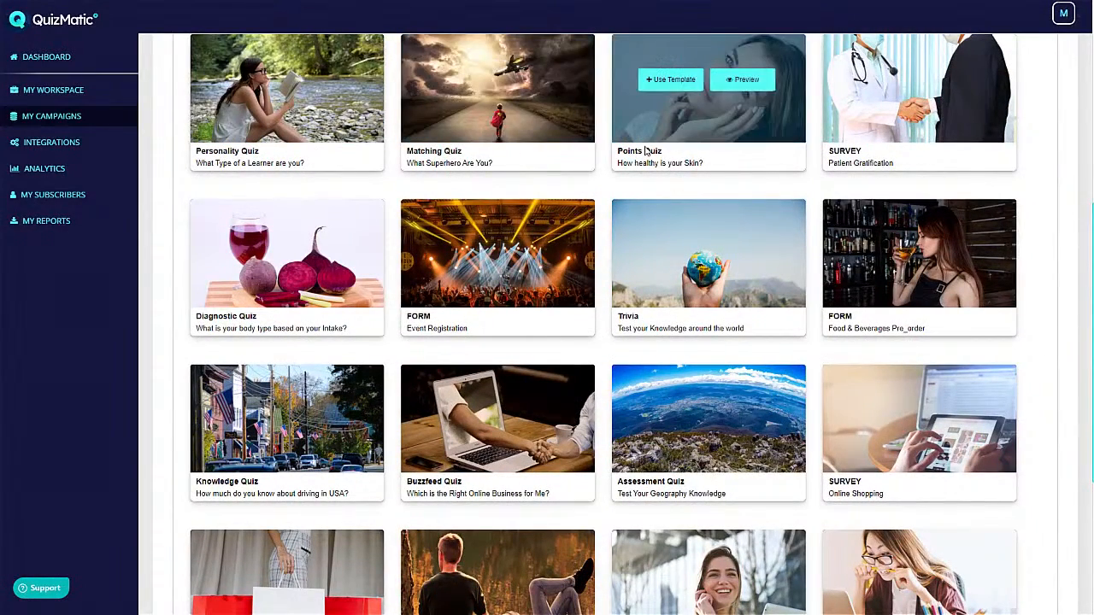
{"action": "mouse_move", "coordinate": [893, 134]}
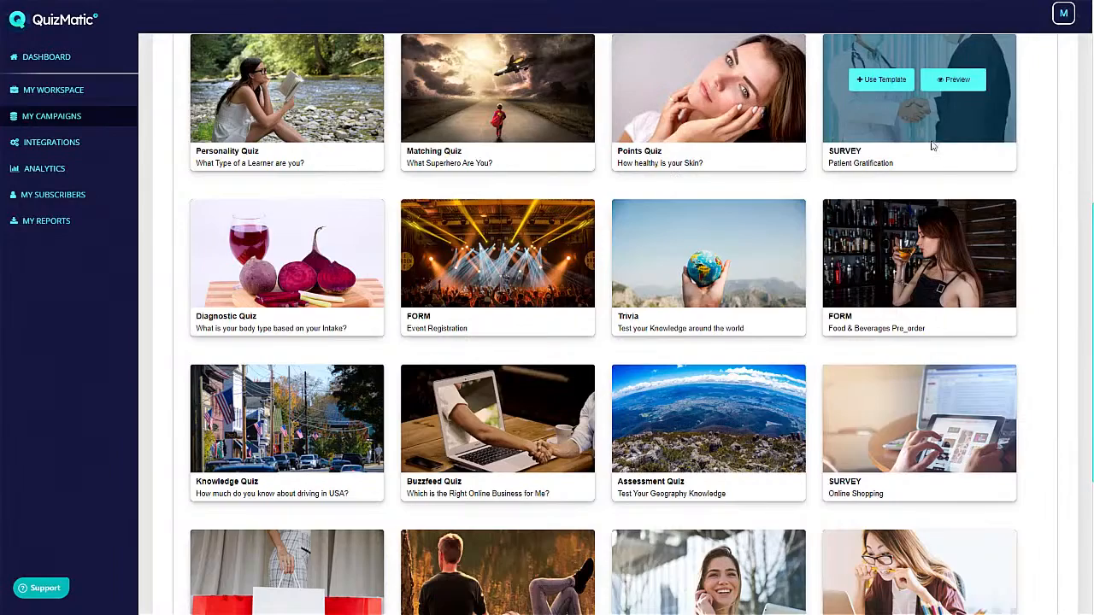
{"action": "scroll", "coordinate": [934, 173], "scroll_direction": "down", "scroll_amount": 1}
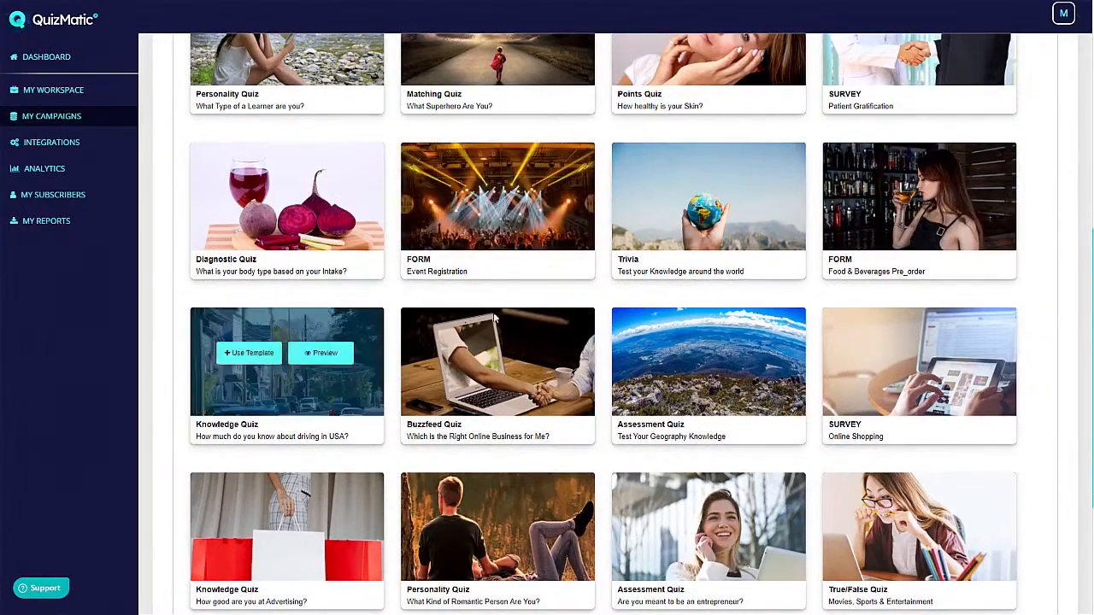
{"action": "scroll", "coordinate": [555, 325], "scroll_direction": "down", "scroll_amount": 3}
{"action": "scroll", "coordinate": [683, 300], "scroll_direction": "down", "scroll_amount": 1}
{"action": "mouse_move", "coordinate": [769, 273]}
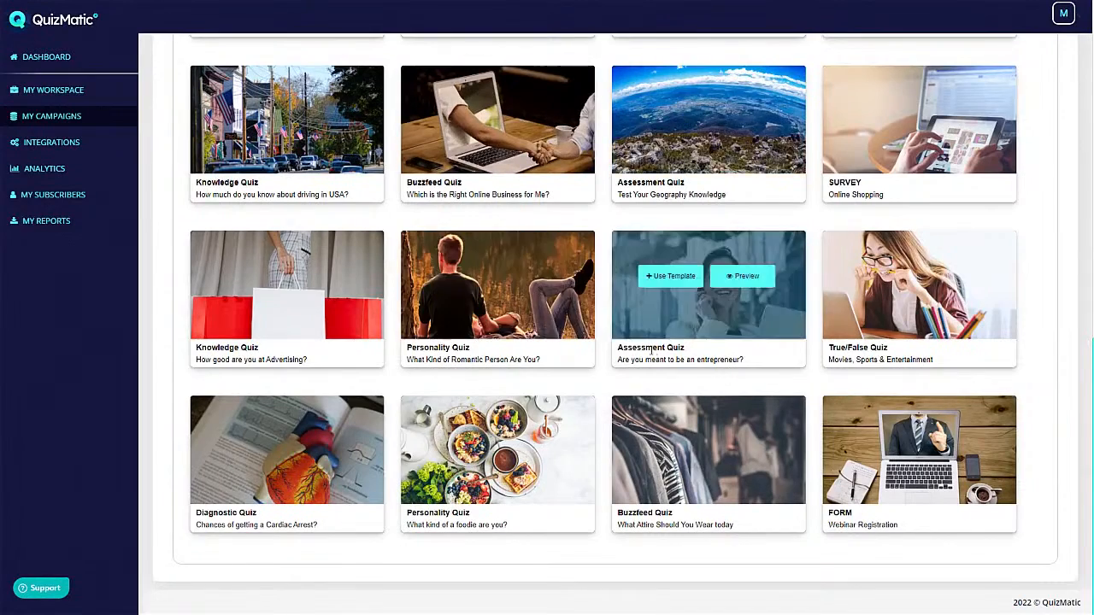
{"action": "scroll", "coordinate": [651, 349], "scroll_direction": "up", "scroll_amount": 10}
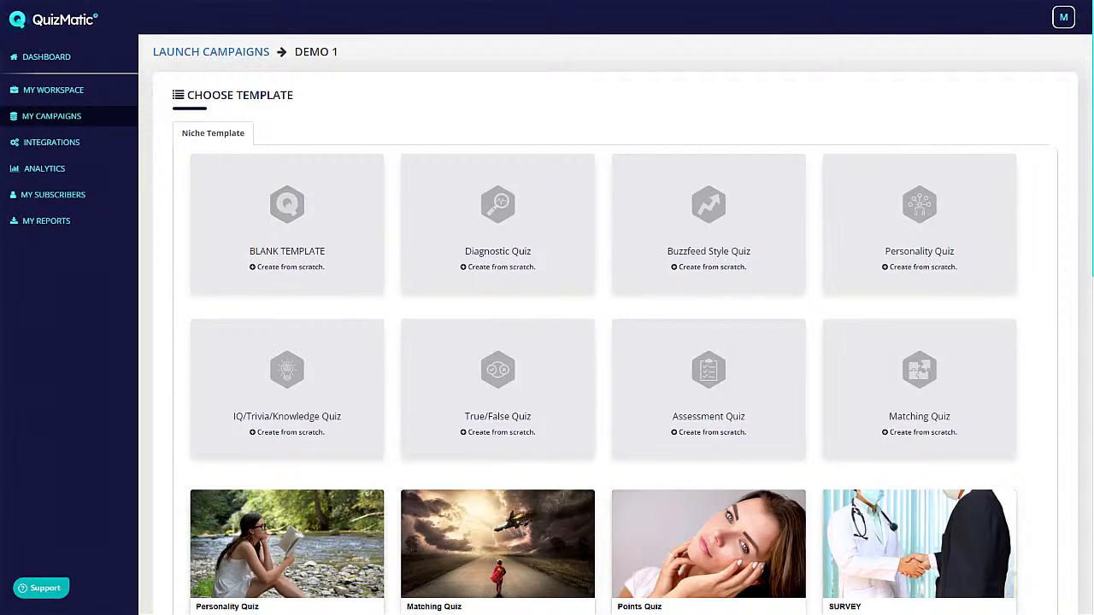
- Build Demo 1 from a template and cut 'marketing' so the welcome heading reads 'Test your knowledge!'
{"action": "left_click", "coordinate": [666, 258]}
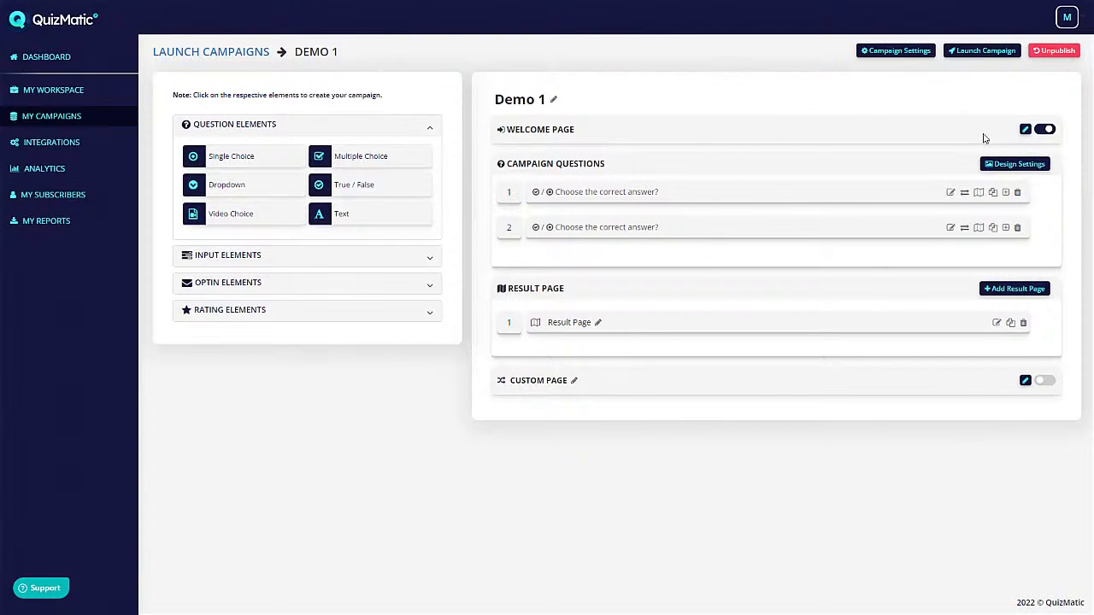
{"action": "left_click", "coordinate": [1022, 130]}
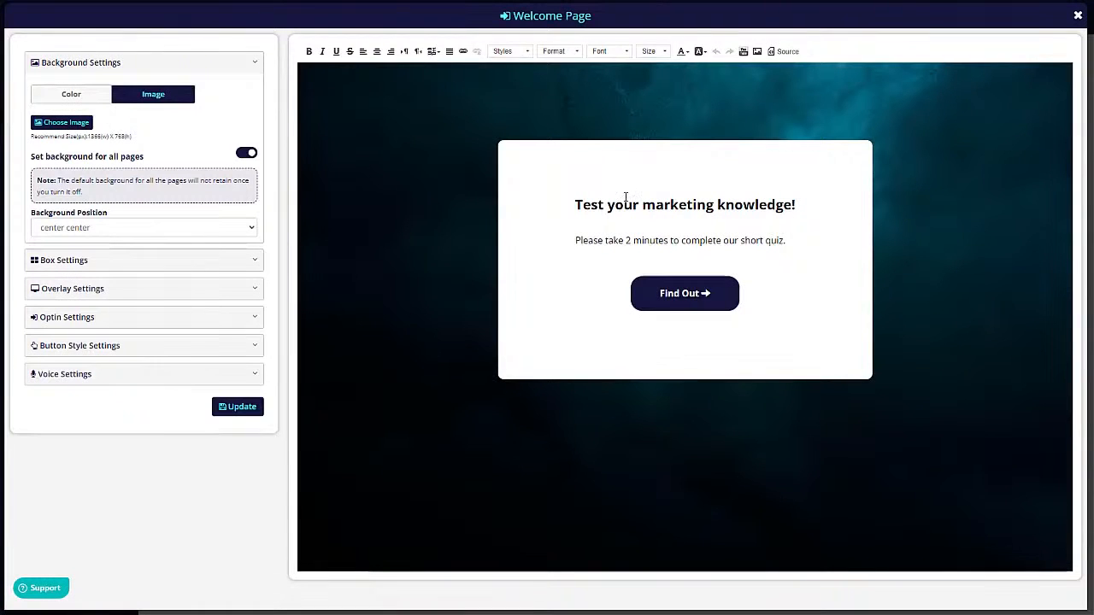
{"action": "left_click", "coordinate": [613, 205]}
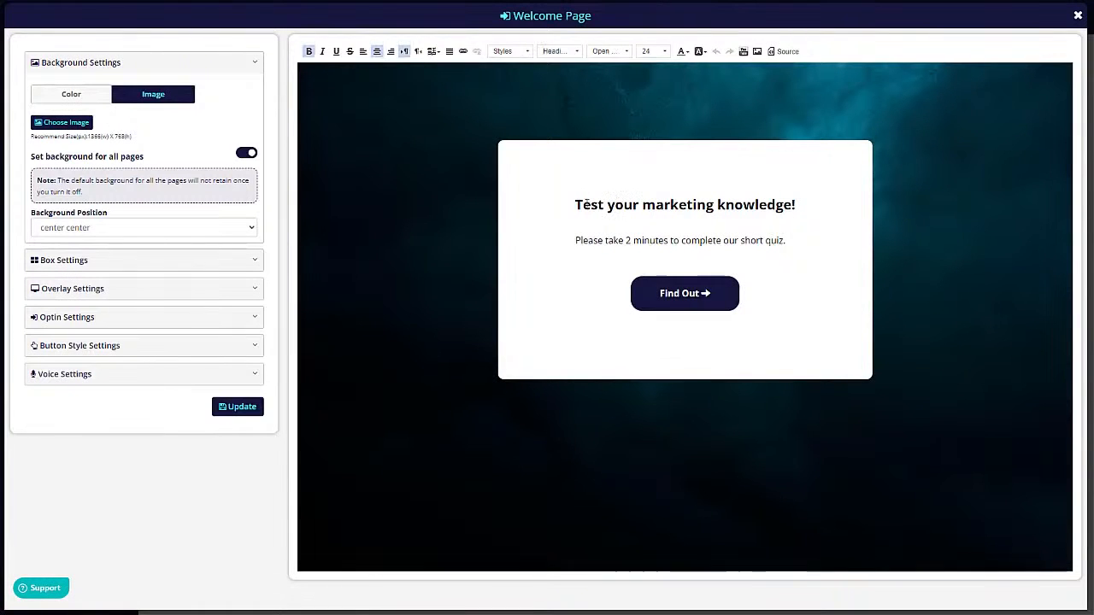
{"action": "left_click_drag", "start_coordinate": [642, 205], "coordinate": [719, 205]}
{"action": "key", "text": "BackSpace"}
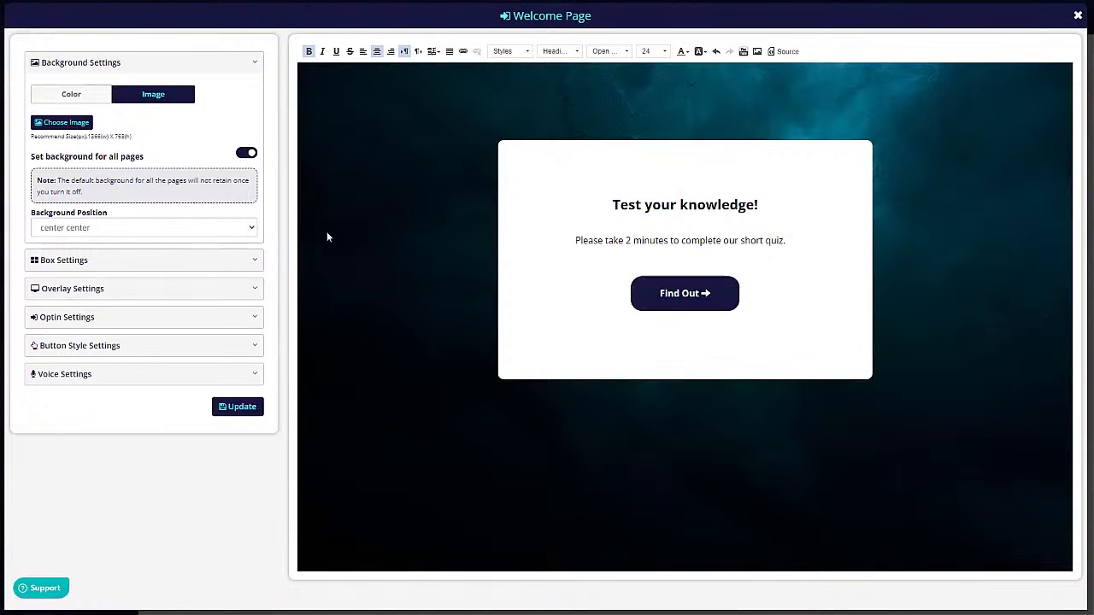
{"action": "left_click", "coordinate": [248, 407]}
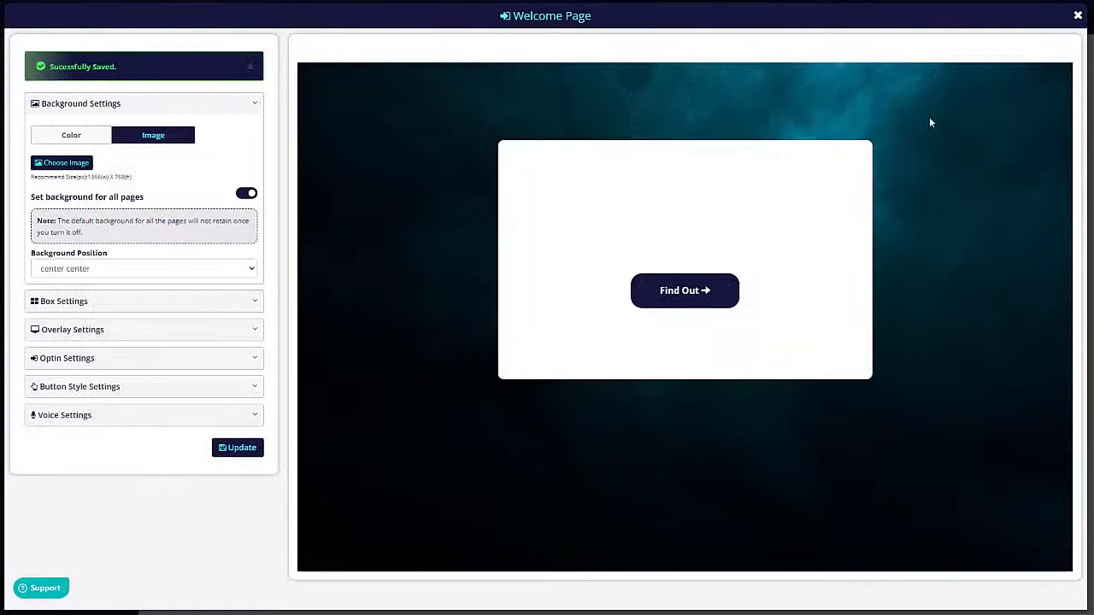
{"action": "left_click", "coordinate": [1078, 16]}
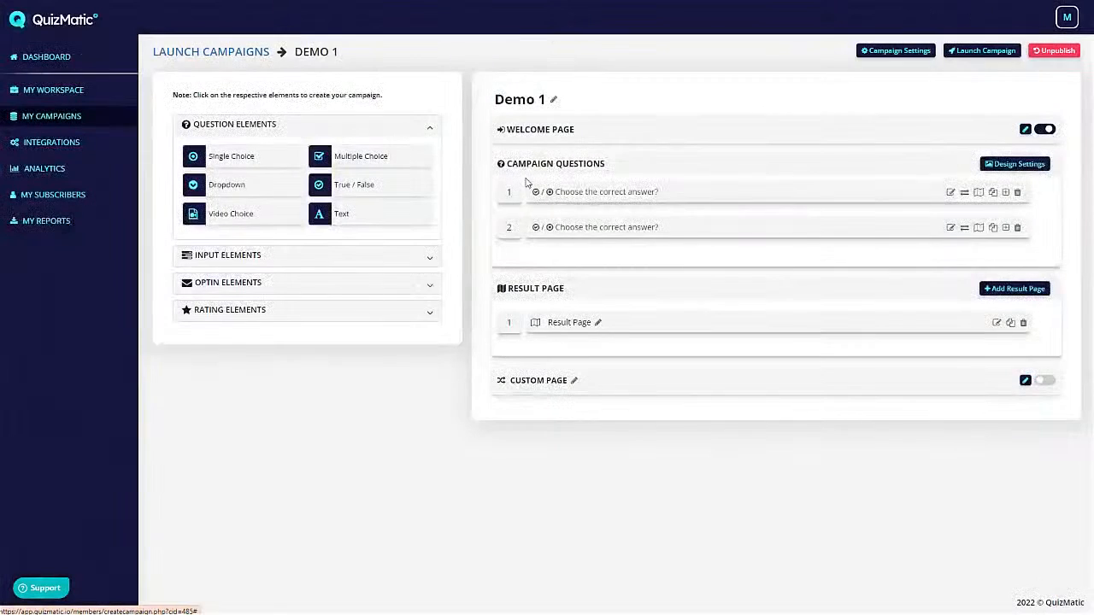
- Rewrite question 1 as 'What is the capital of Ireland?' with answers Dublin and London, and save
{"action": "left_click", "coordinate": [951, 191]}
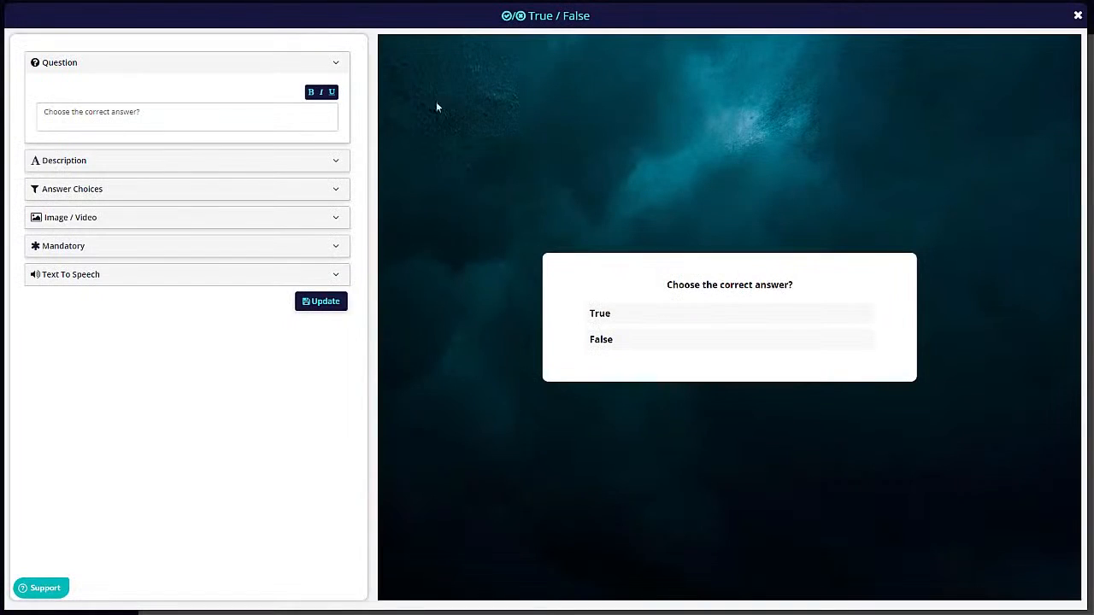
{"action": "triple_click", "coordinate": [161, 114]}
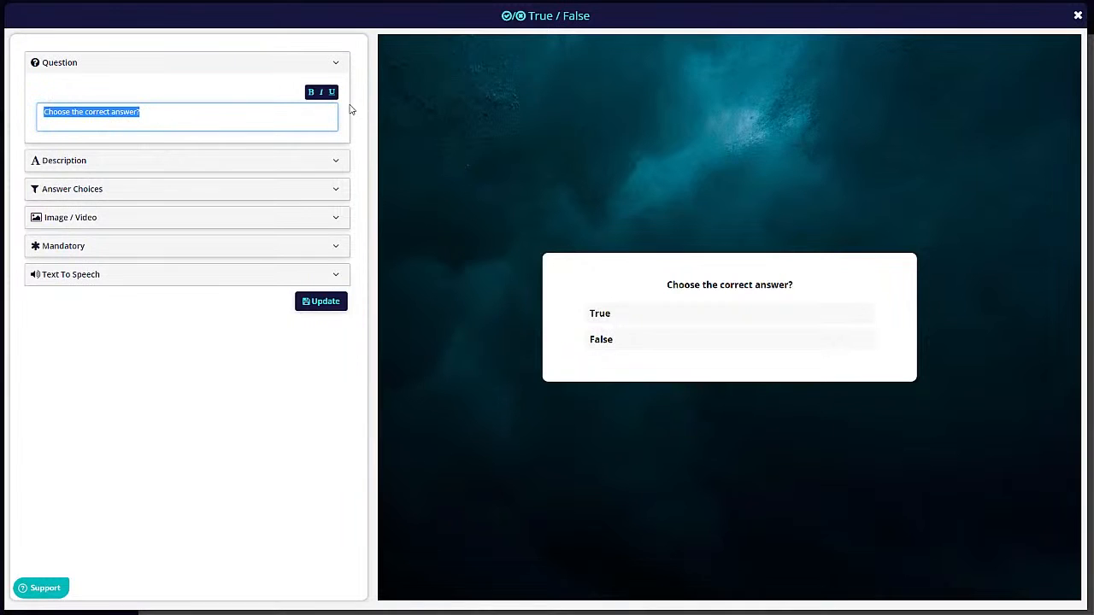
{"action": "type", "text": "What is"}
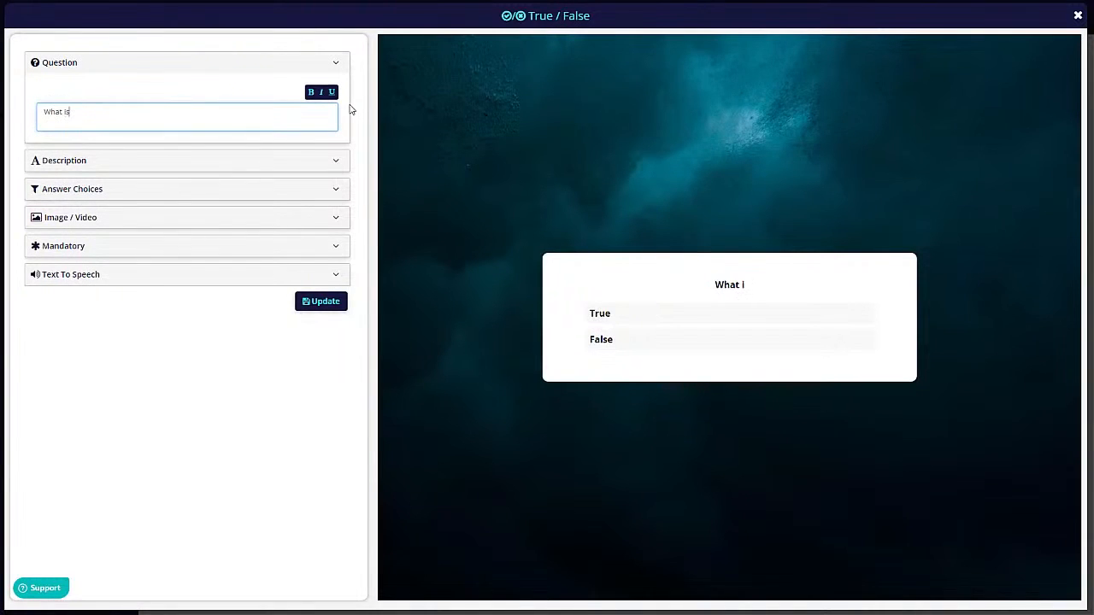
{"action": "type", "text": " the capital of"}
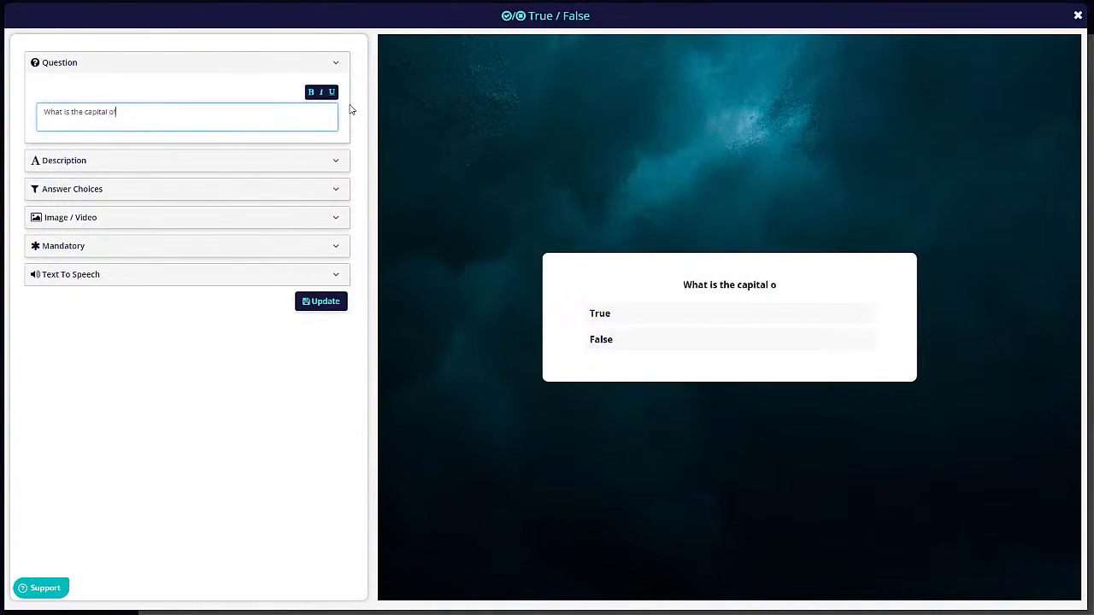
{"action": "type", "text": " Ireland?"}
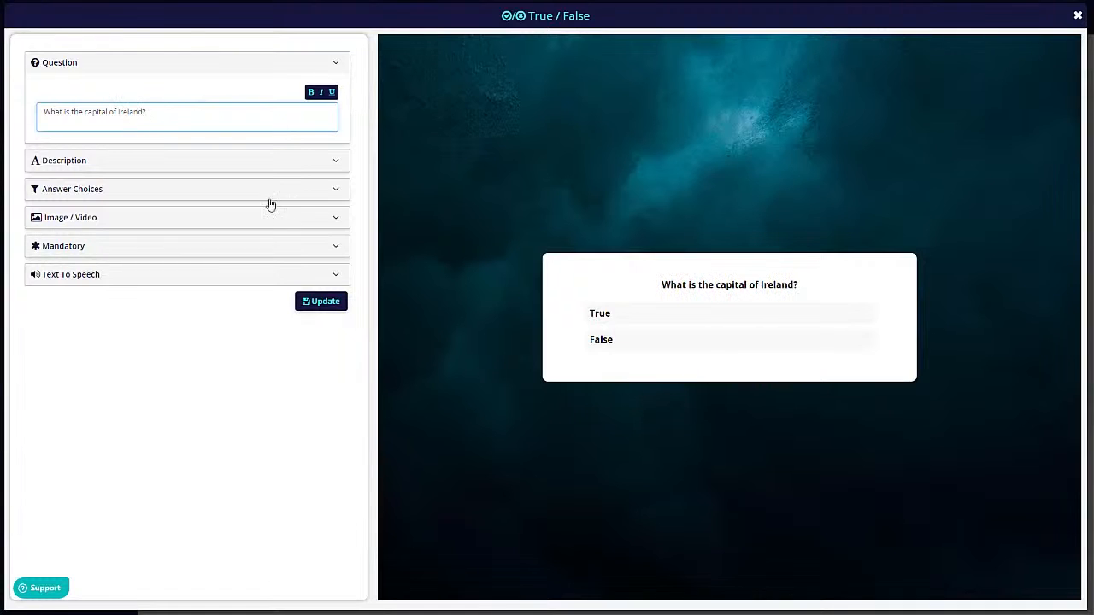
{"action": "left_click", "coordinate": [113, 191]}
{"action": "left_click", "coordinate": [88, 165]}
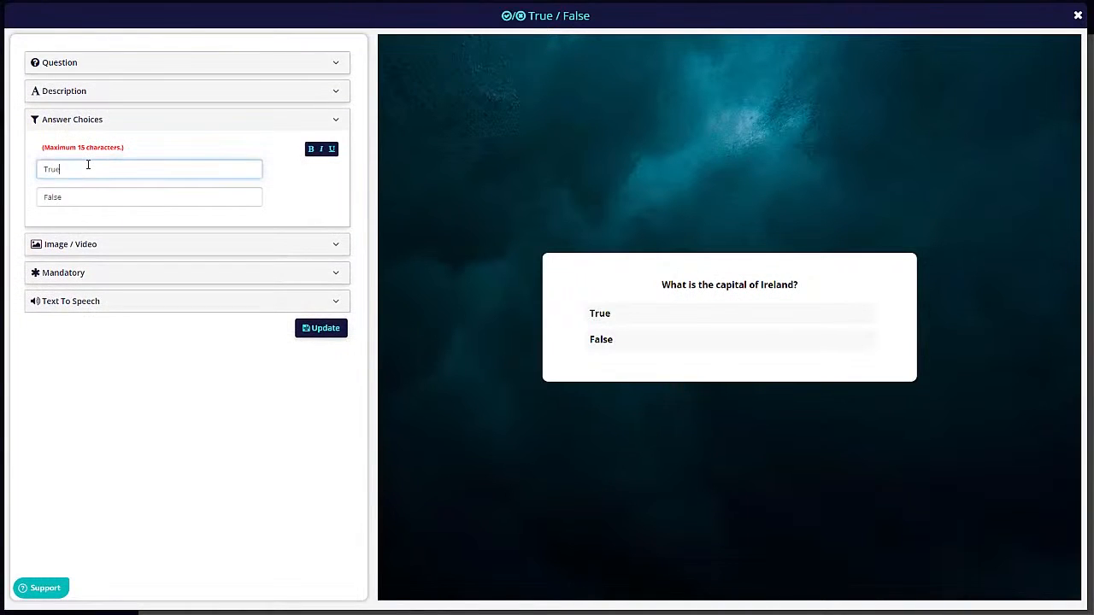
{"action": "type", "text": "Dublin"}
{"action": "key", "text": "Tab"}
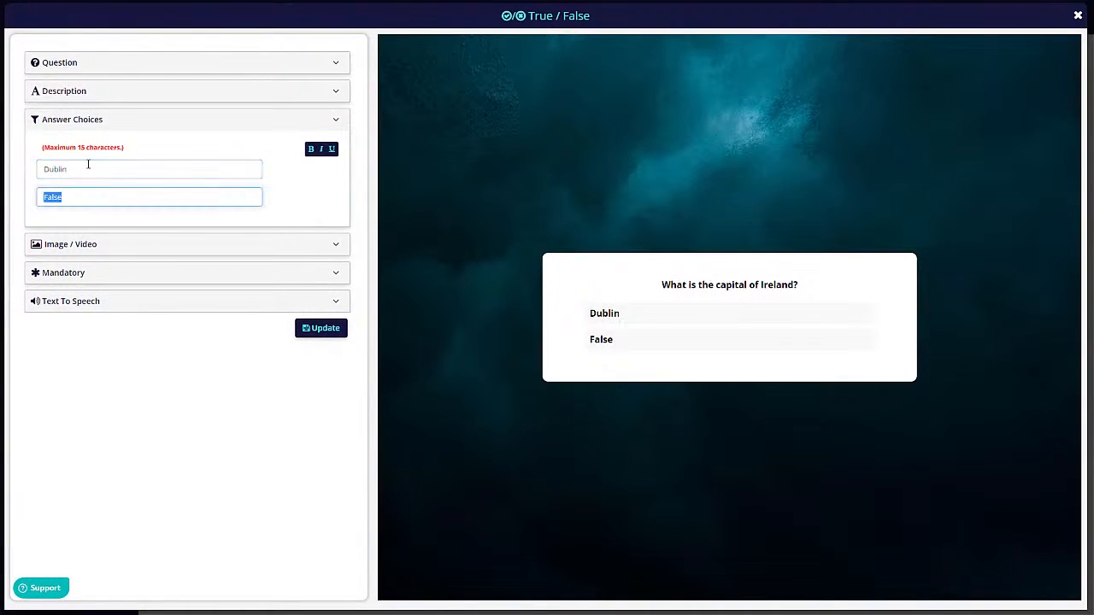
{"action": "type", "text": "Loi"}
{"action": "left_click", "coordinate": [325, 328]}
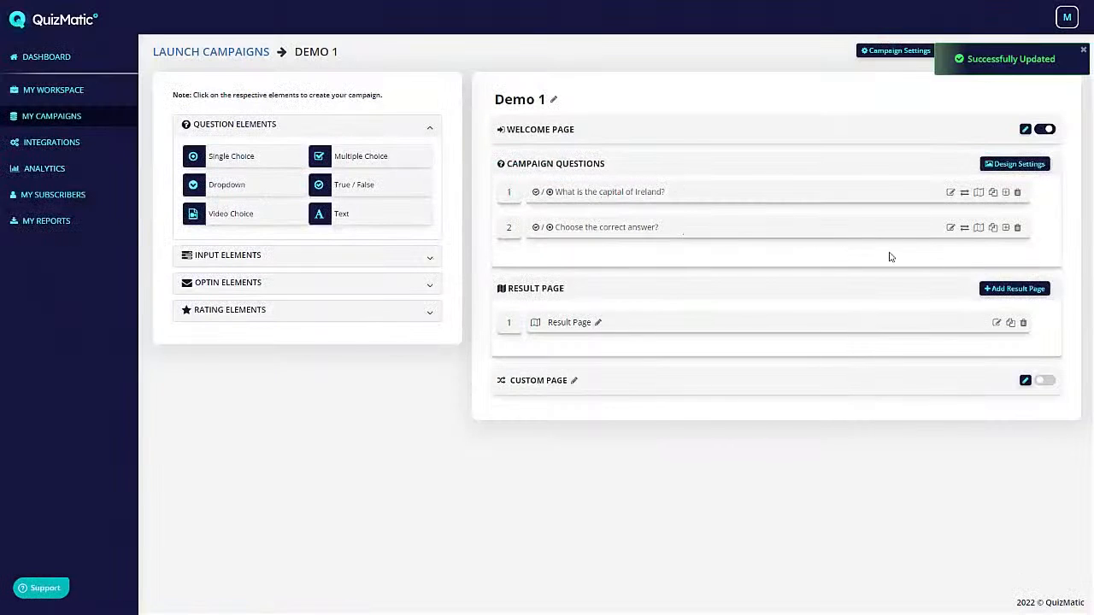
- Rewrite question 2 as 'How many days are there in a year?' with answers 365 and 1200
{"action": "left_click", "coordinate": [951, 228]}
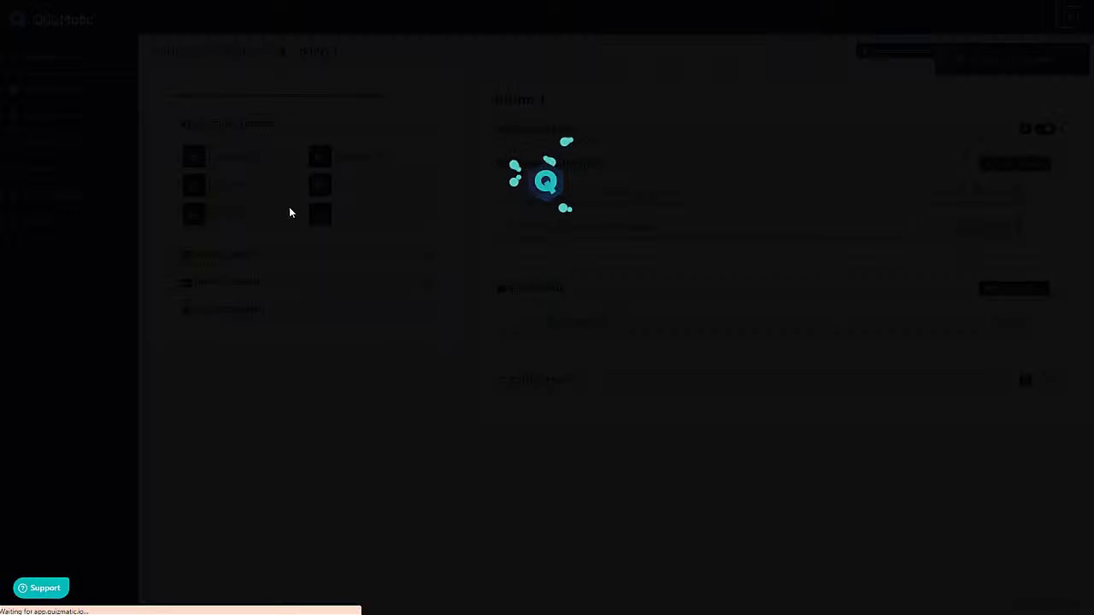
{"action": "key", "text": "ctrl+a"}
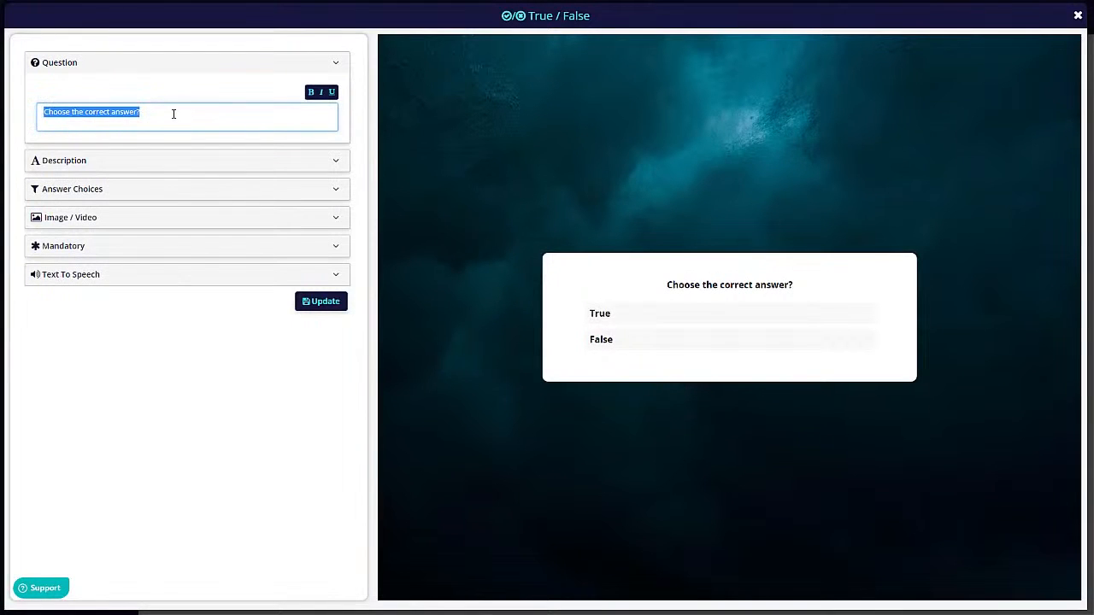
{"action": "type", "text": "How many days "}
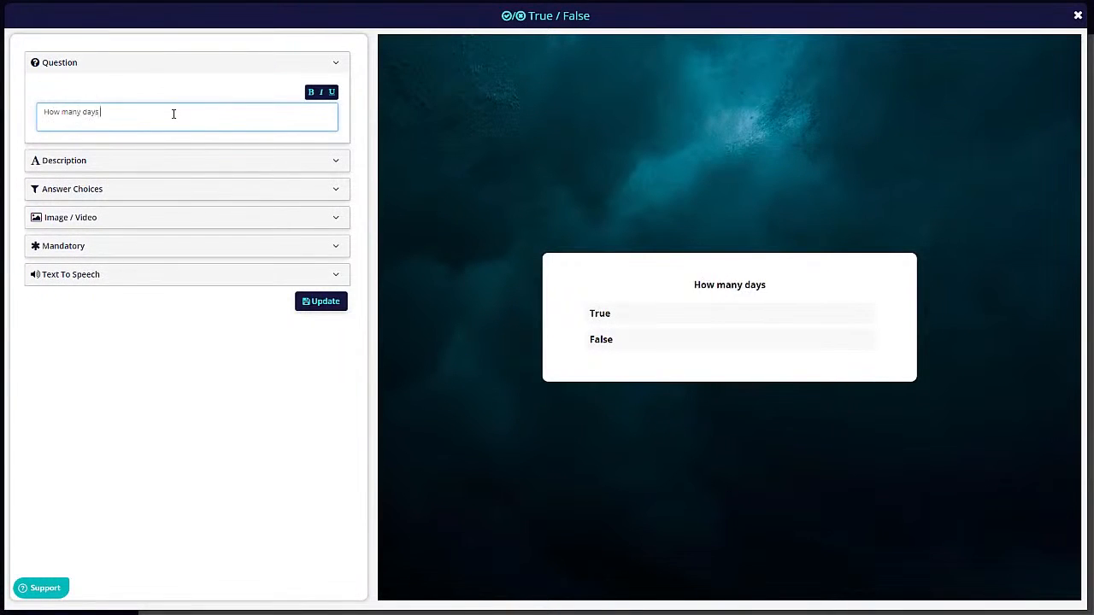
{"action": "type", "text": "are there in a year?"}
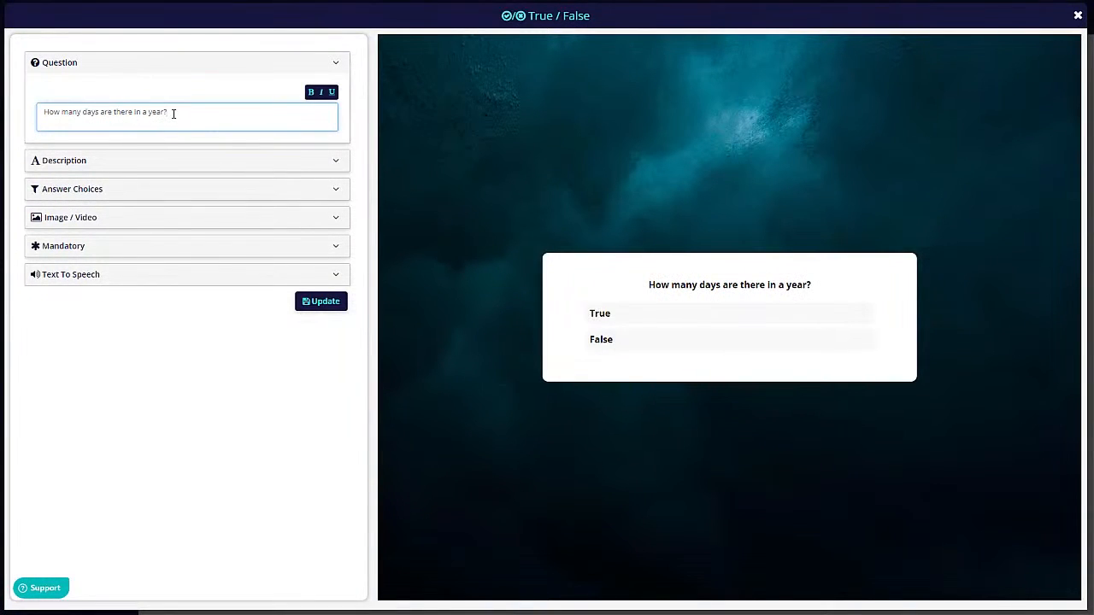
{"action": "left_click", "coordinate": [107, 188]}
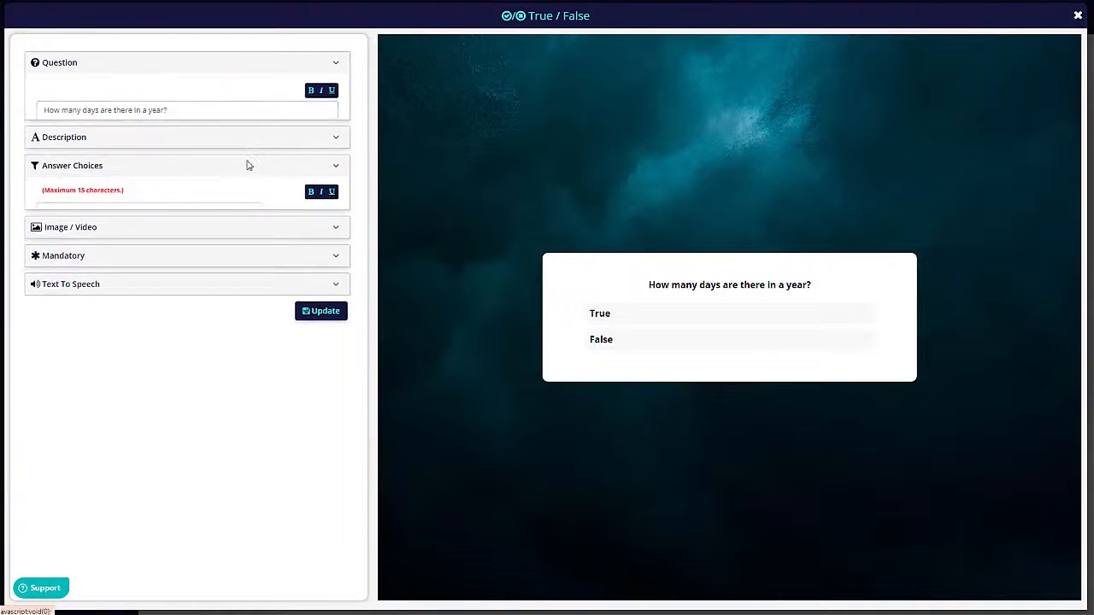
{"action": "left_click", "coordinate": [132, 174]}
{"action": "double_click", "coordinate": [133, 174]}
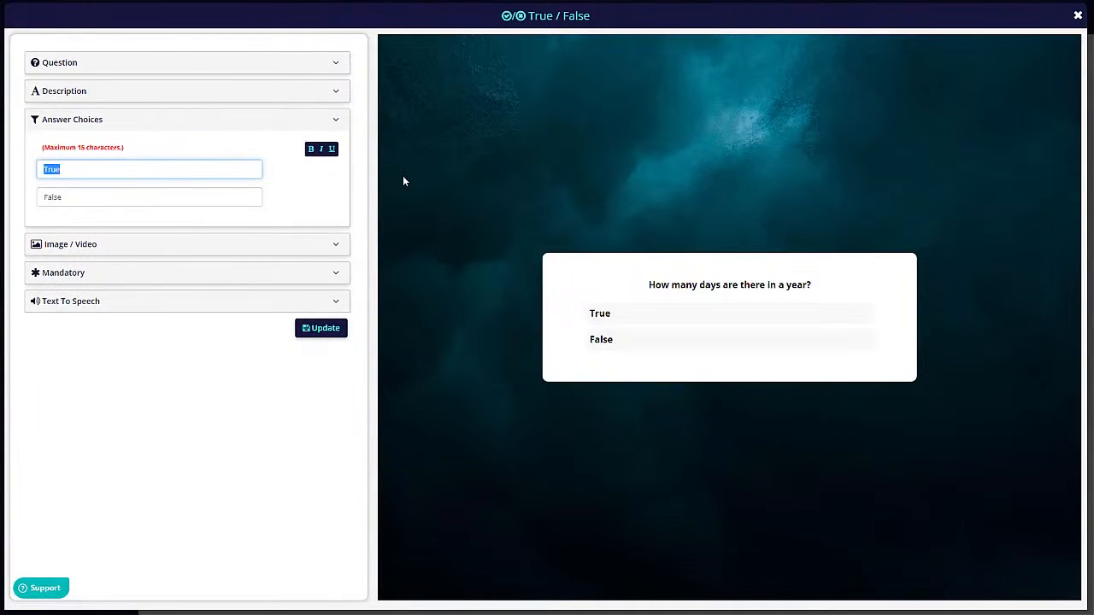
{"action": "type", "text": "365"}
{"action": "left_click", "coordinate": [98, 199]}
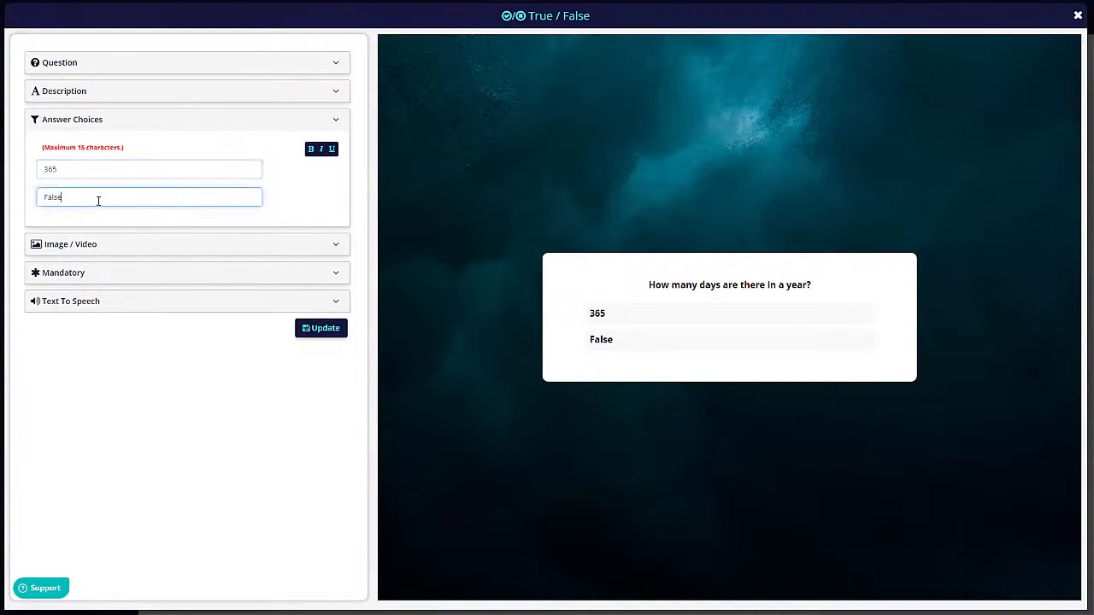
{"action": "double_click", "coordinate": [98, 199]}
{"action": "type", "text": "12"}
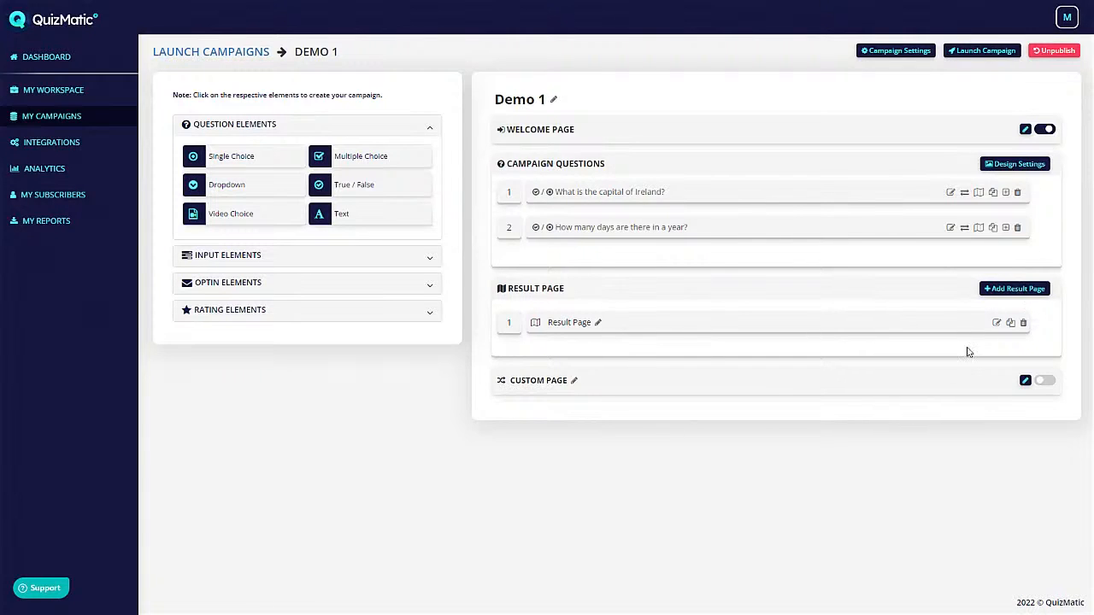
- Replace the result page heading with 'Great, you are super smart!'
{"action": "left_click", "coordinate": [998, 322]}
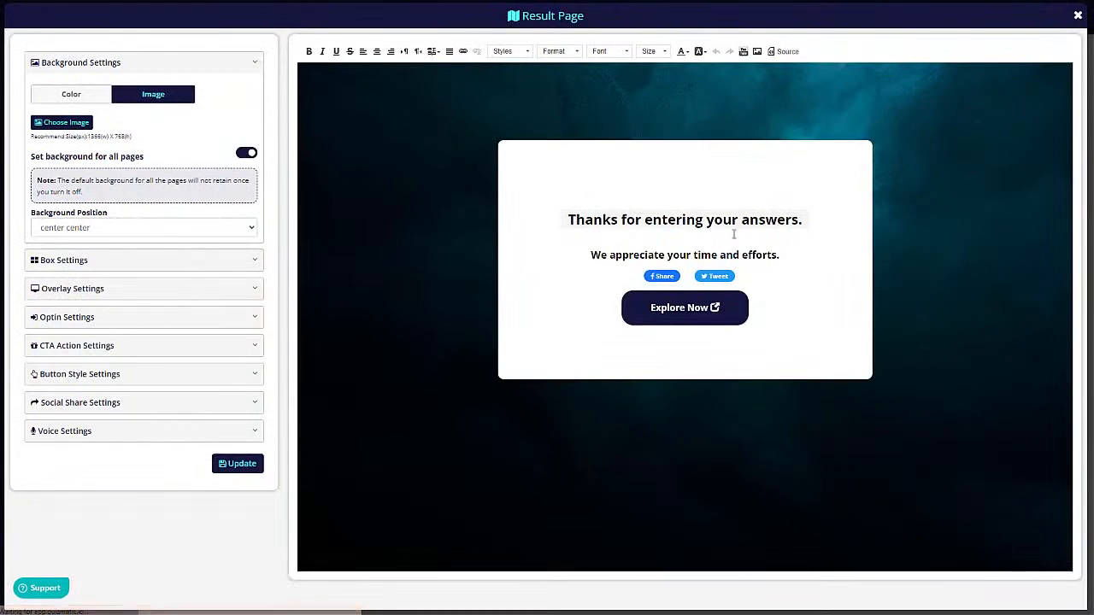
{"action": "left_click", "coordinate": [914, 298]}
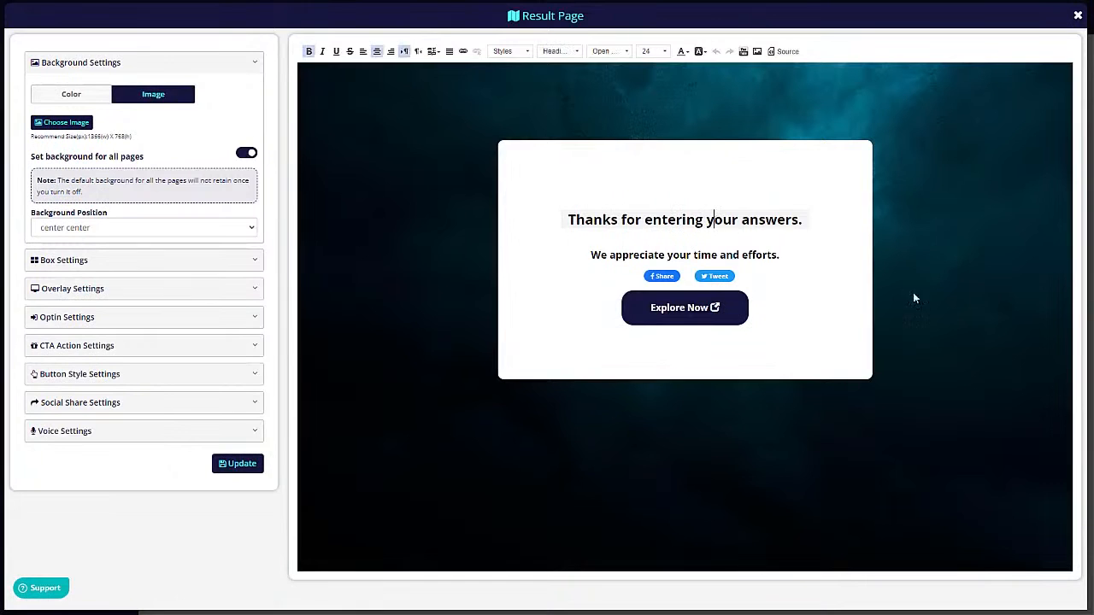
{"action": "key", "text": "ctrl+a"}
{"action": "left_click", "coordinate": [568, 219]}
{"action": "left_click", "coordinate": [803, 219], "text": "shift"}
{"action": "type", "text": "G"}
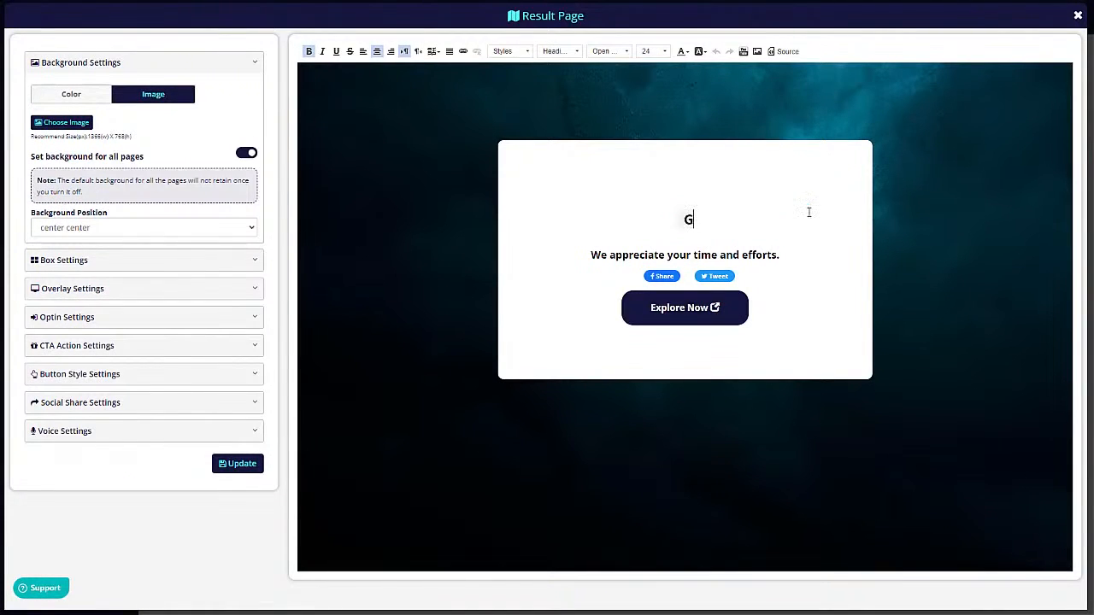
{"action": "type", "text": "reat, you a"}
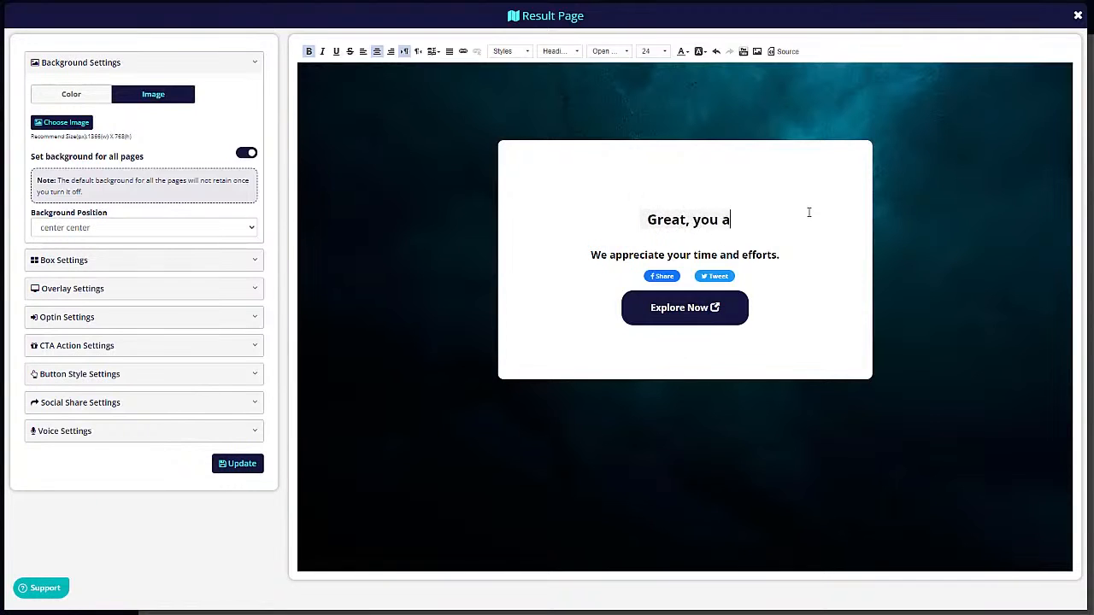
{"action": "type", "text": "re super smart!"}
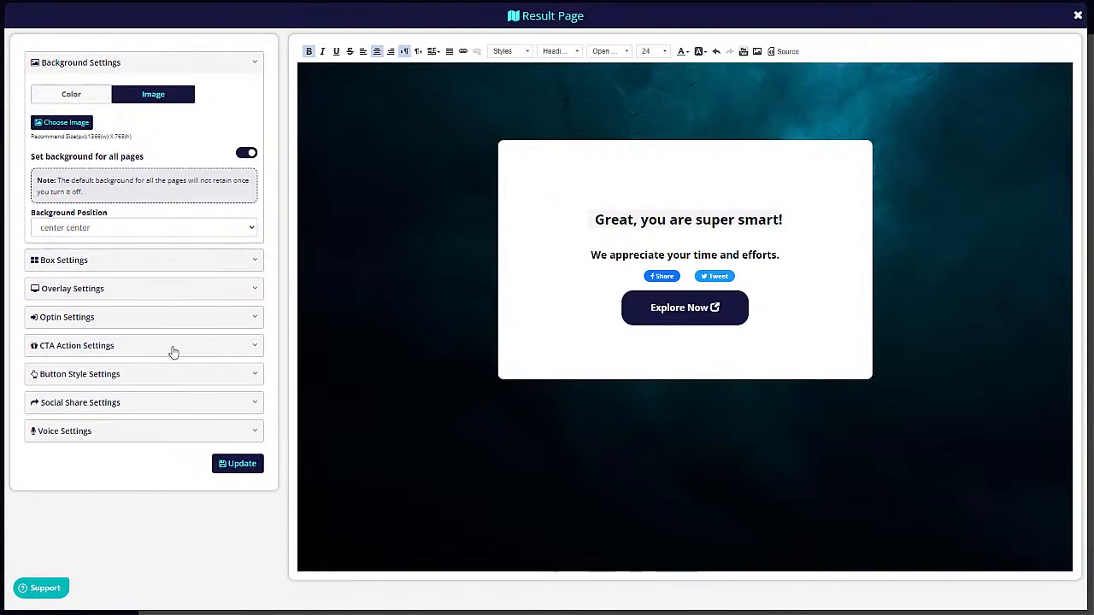
{"action": "left_click", "coordinate": [81, 347]}
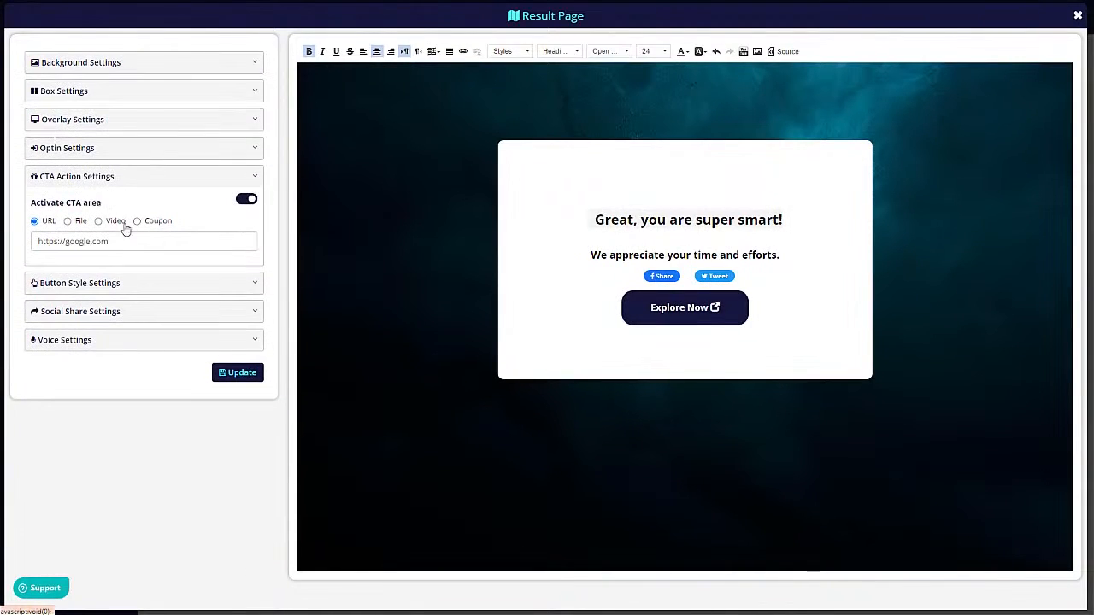
- Keep the link call-to-action and trim the subheading to 'We appreciate your time', saving the page
{"action": "left_click", "coordinate": [136, 221]}
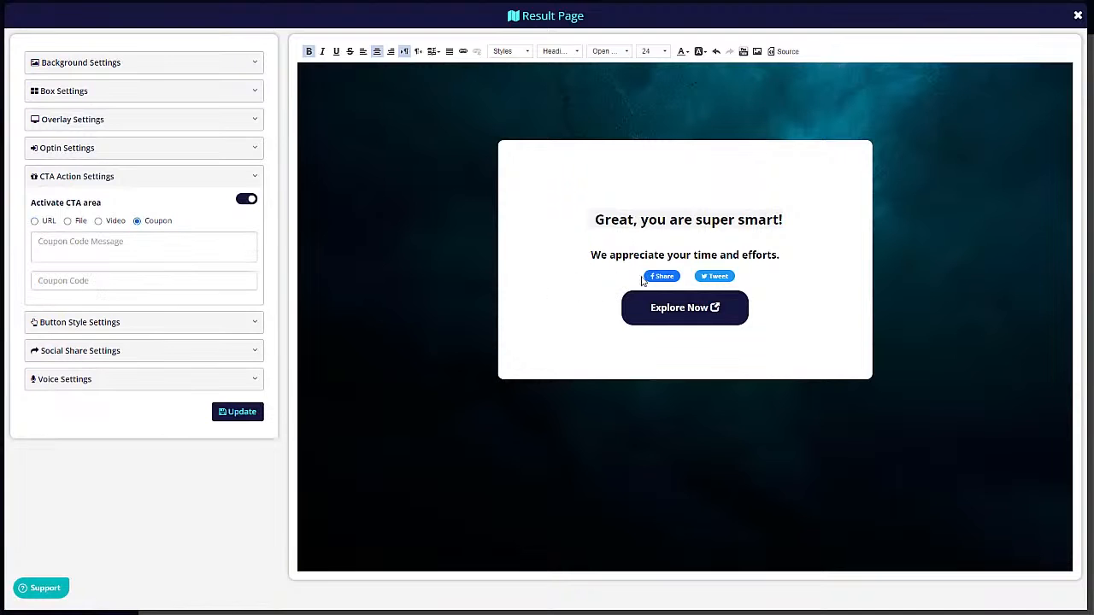
{"action": "left_click", "coordinate": [34, 220]}
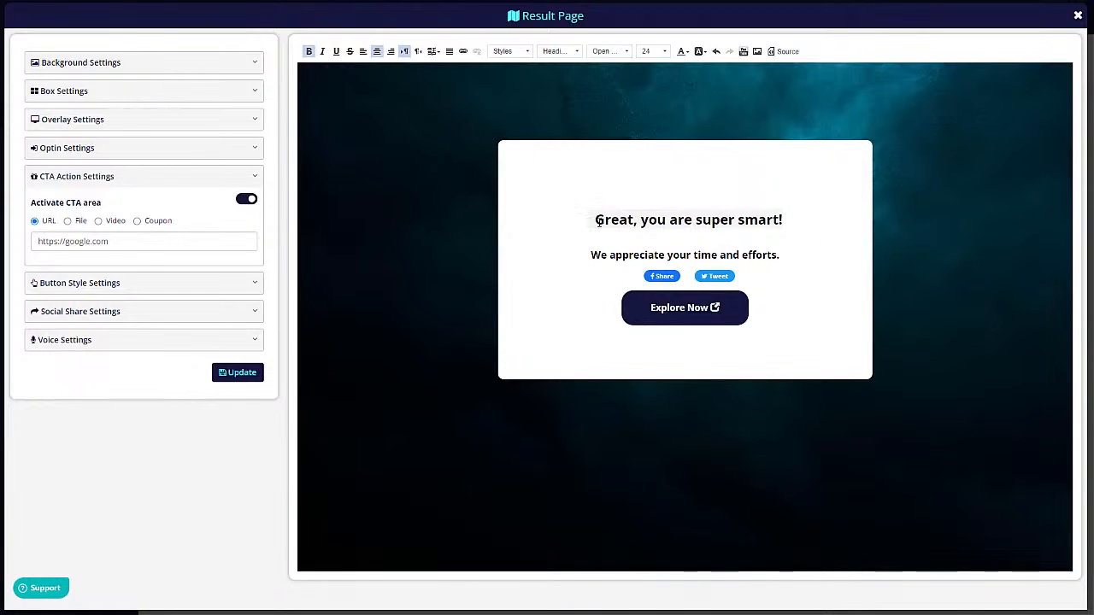
{"action": "left_click", "coordinate": [688, 254]}
{"action": "left_click_drag", "start_coordinate": [718, 255], "coordinate": [786, 254]}
{"action": "key", "text": "BackSpace"}
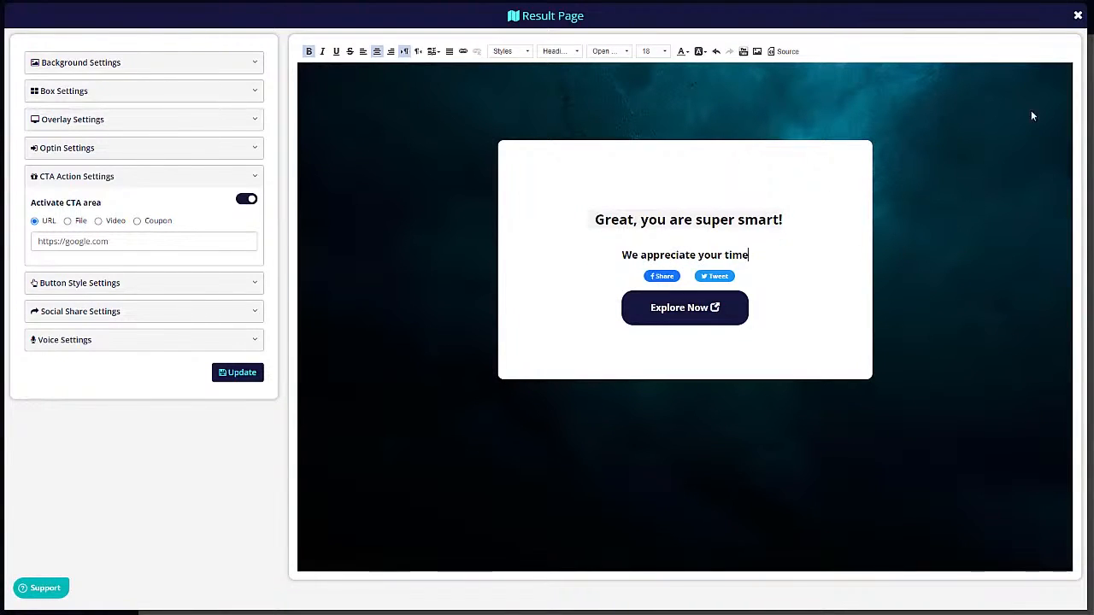
{"action": "left_click", "coordinate": [228, 372]}
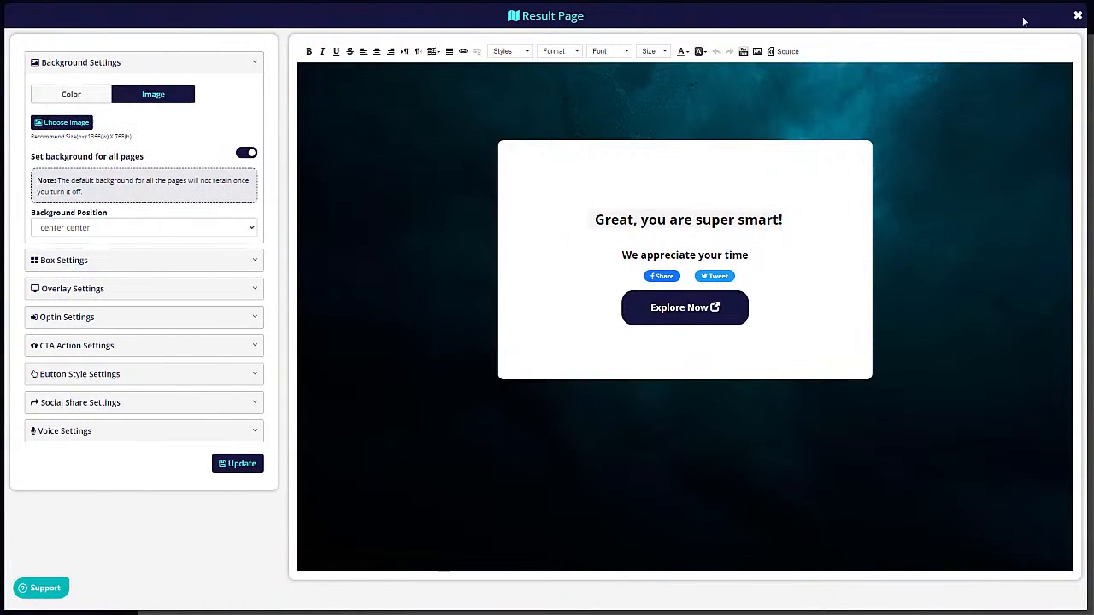
{"action": "left_click", "coordinate": [1078, 16]}
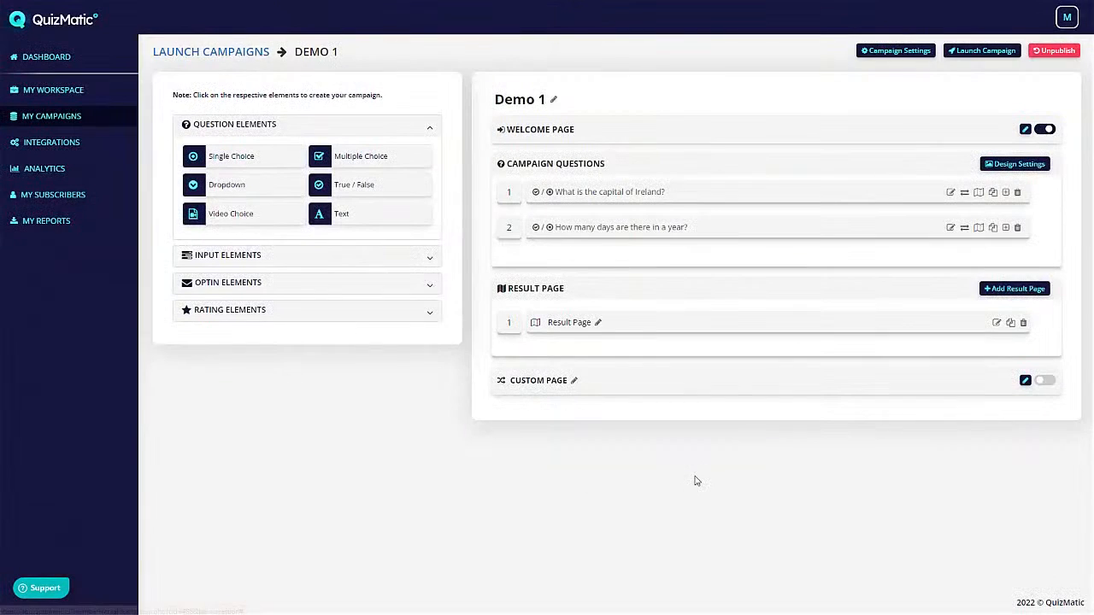
- Rename the result page to 'correct'
{"action": "left_click", "coordinate": [598, 323]}
{"action": "key", "text": "ctrl+a"}
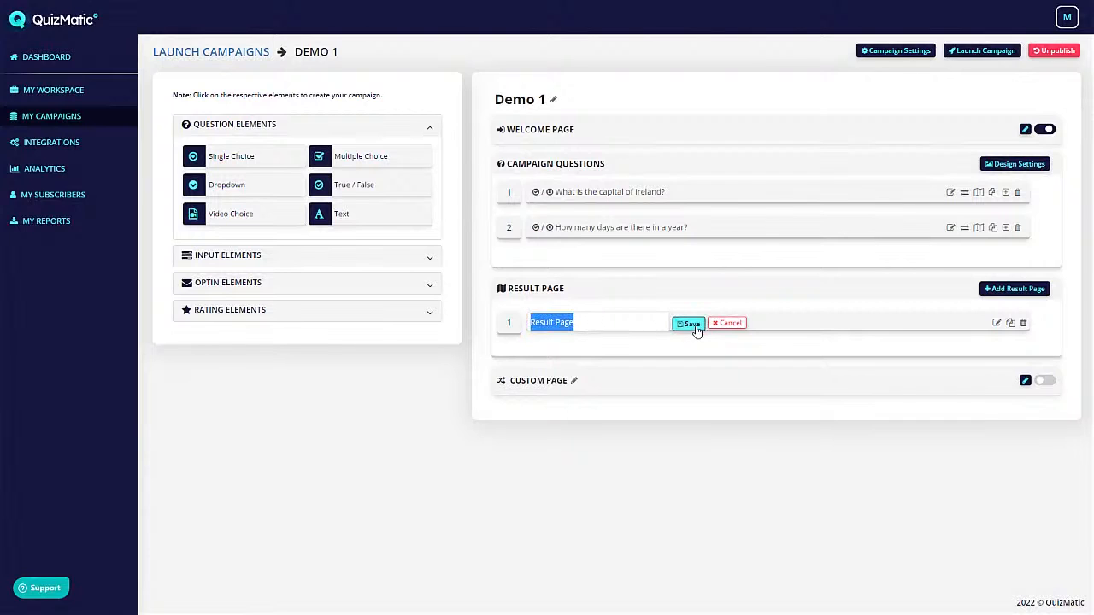
{"action": "type", "text": "correct"}
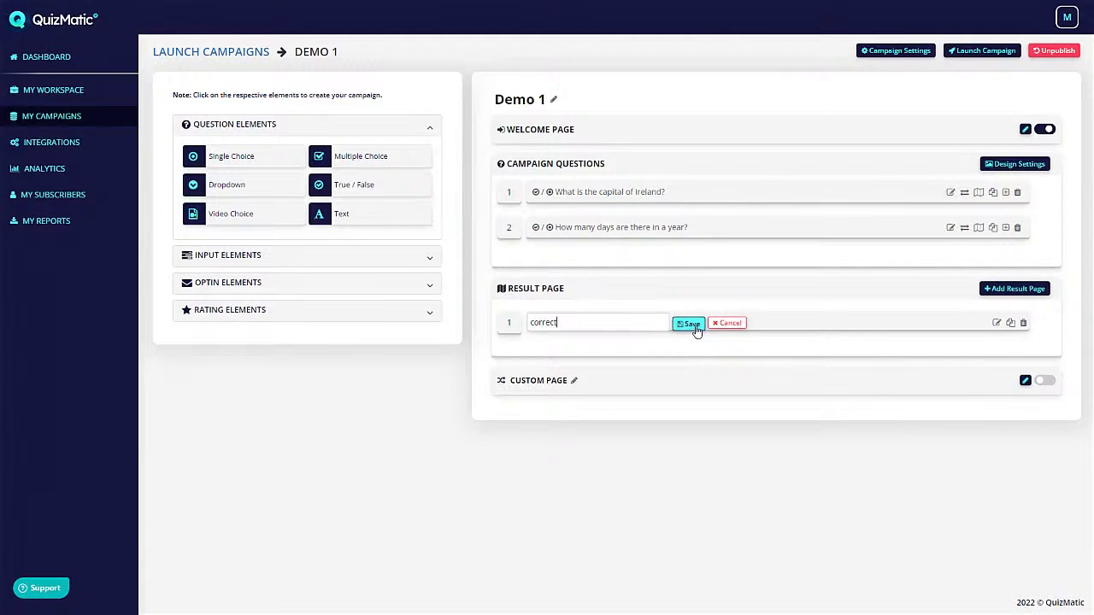
{"action": "left_click", "coordinate": [691, 324]}
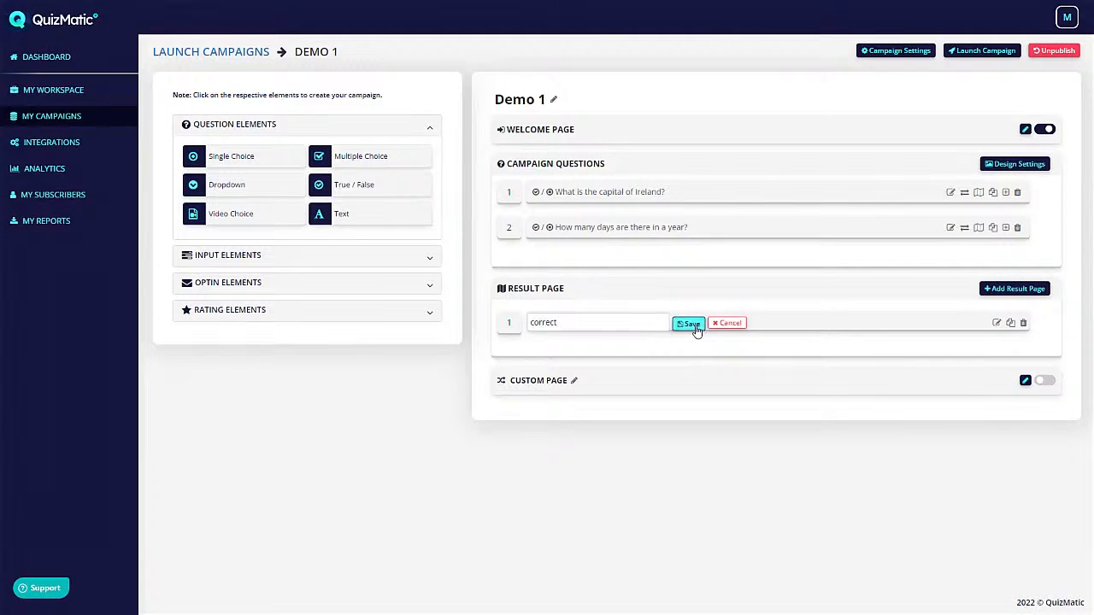
- Clone the 'correct' result page and rename the copy 'incorrect'
{"action": "left_click", "coordinate": [1010, 323]}
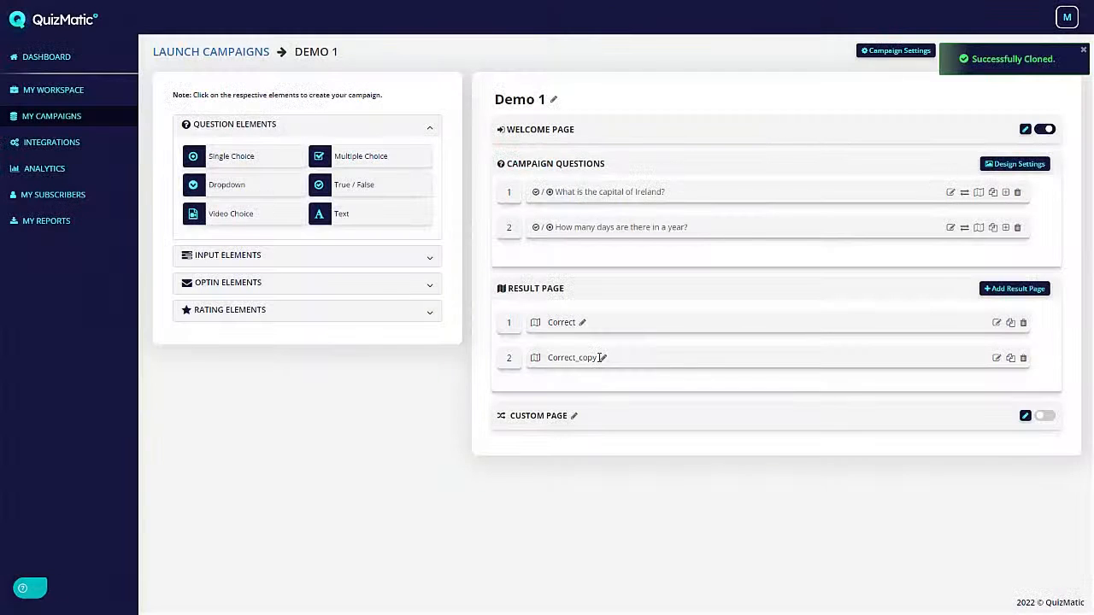
{"action": "left_click", "coordinate": [603, 358]}
{"action": "key", "text": "ctrl+a"}
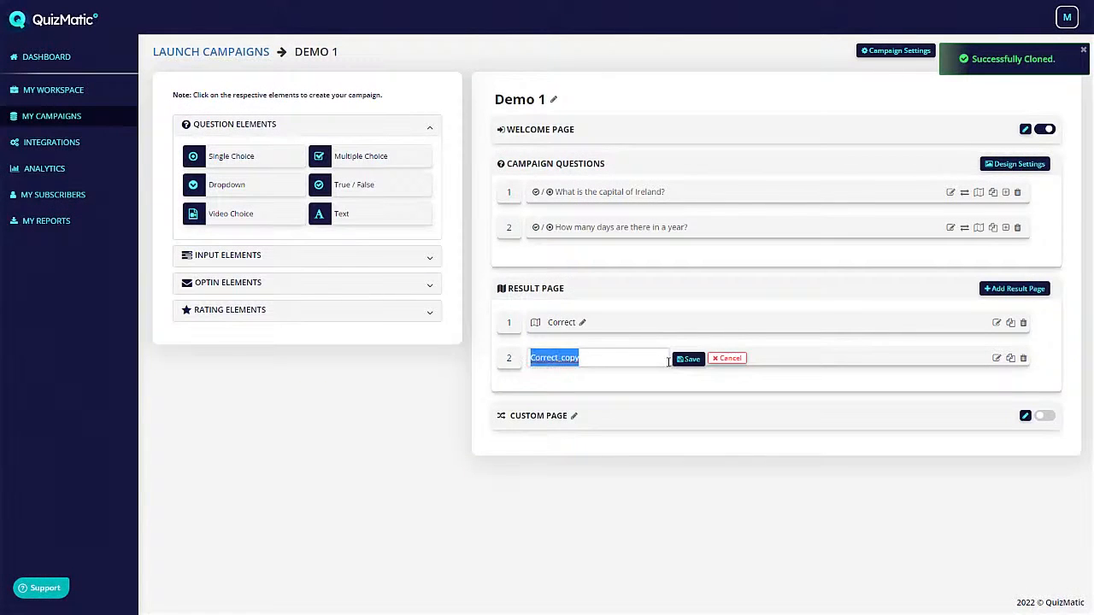
{"action": "type", "text": "incorrect"}
{"action": "left_click", "coordinate": [690, 359]}
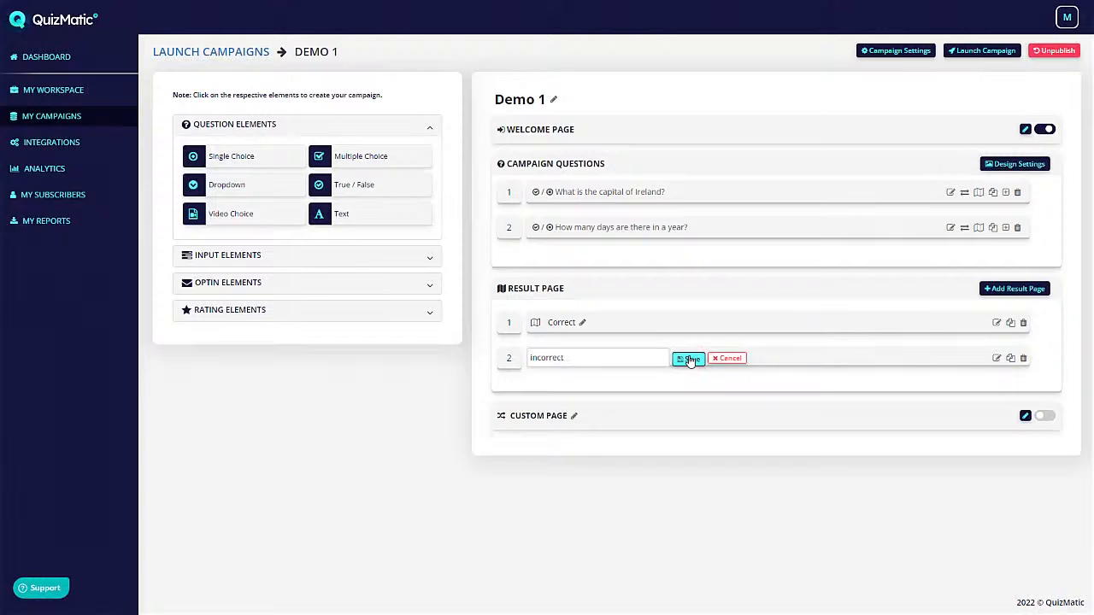
{"action": "left_click", "coordinate": [996, 359]}
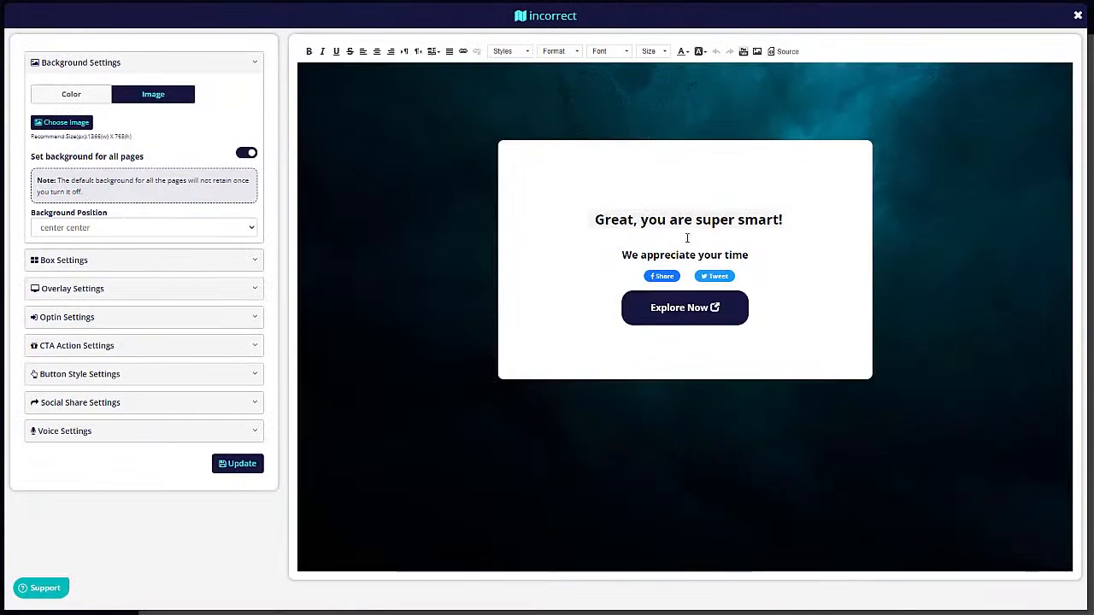
- Change the incorrect page's heading to 'Time to go back to school!' and save it
{"action": "left_click_drag", "start_coordinate": [592, 221], "coordinate": [794, 218]}
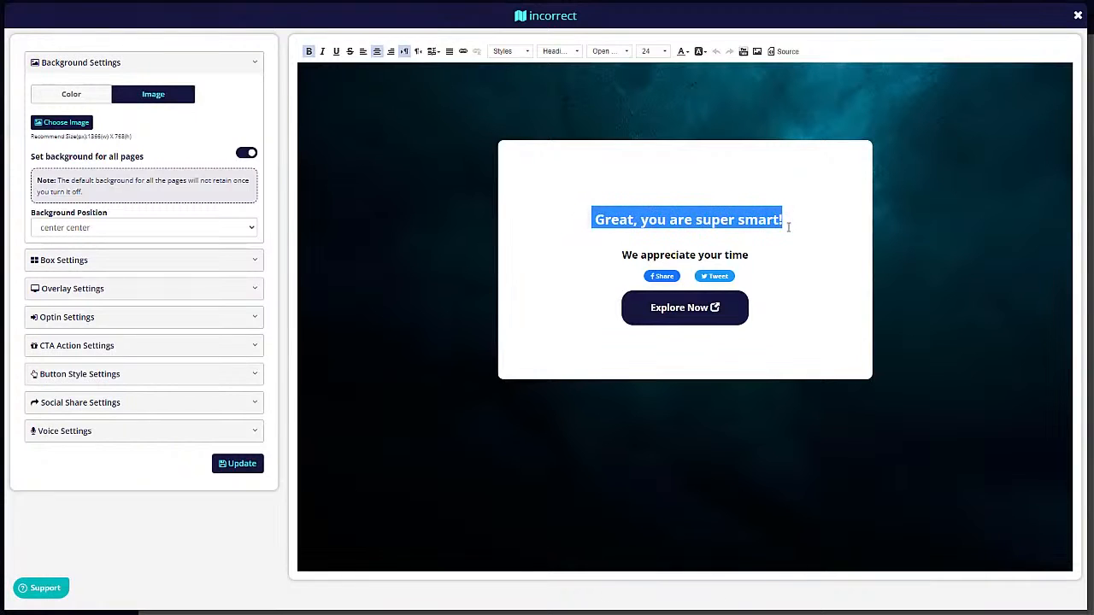
{"action": "type", "text": "Time to go back"}
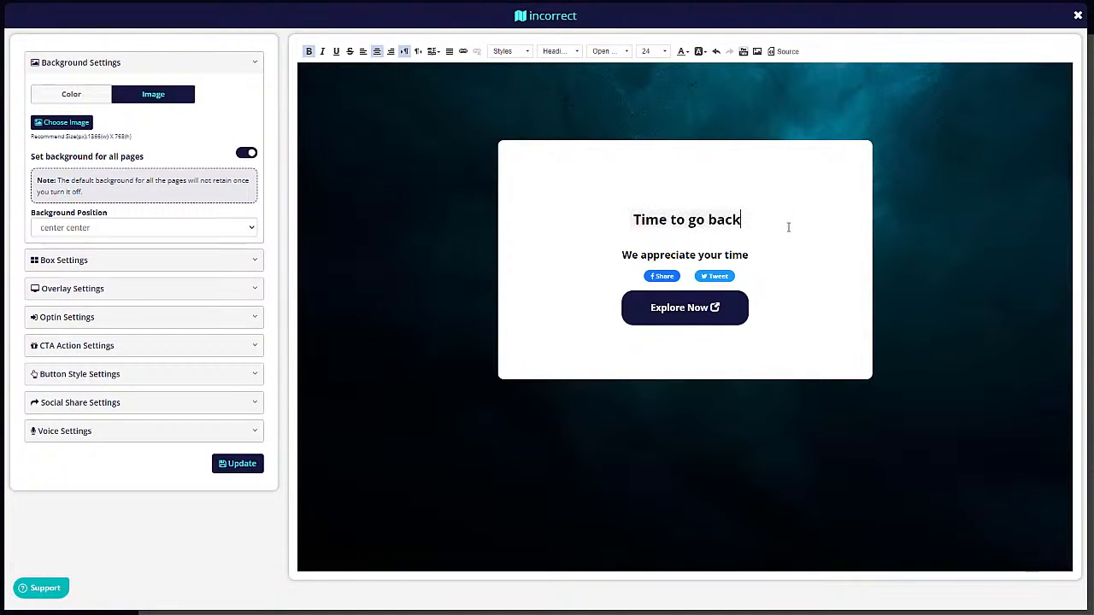
{"action": "type", "text": " to school!"}
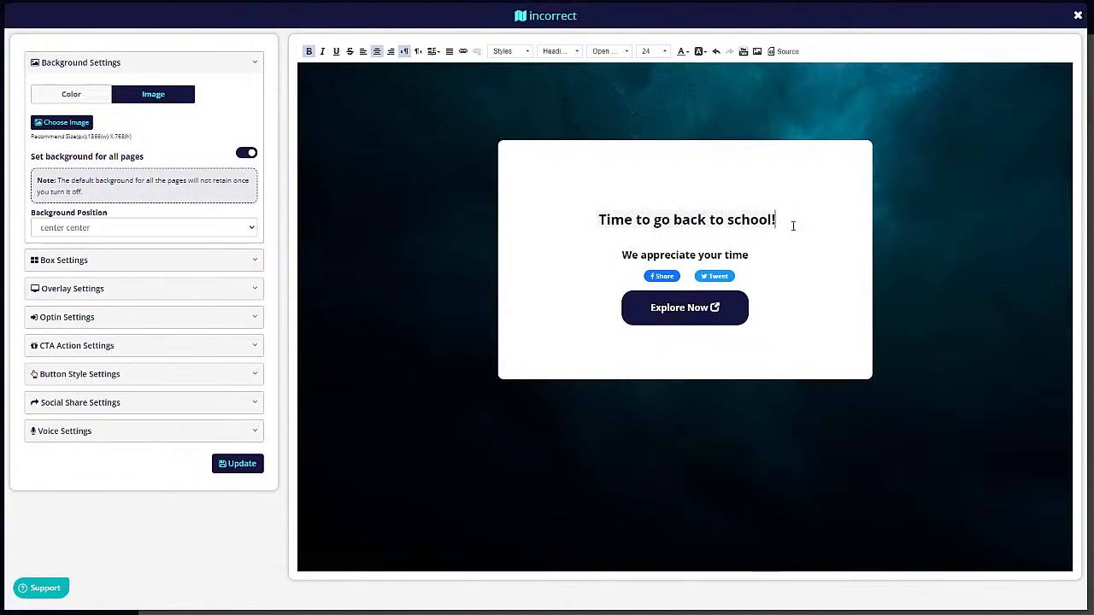
{"action": "left_click", "coordinate": [221, 466]}
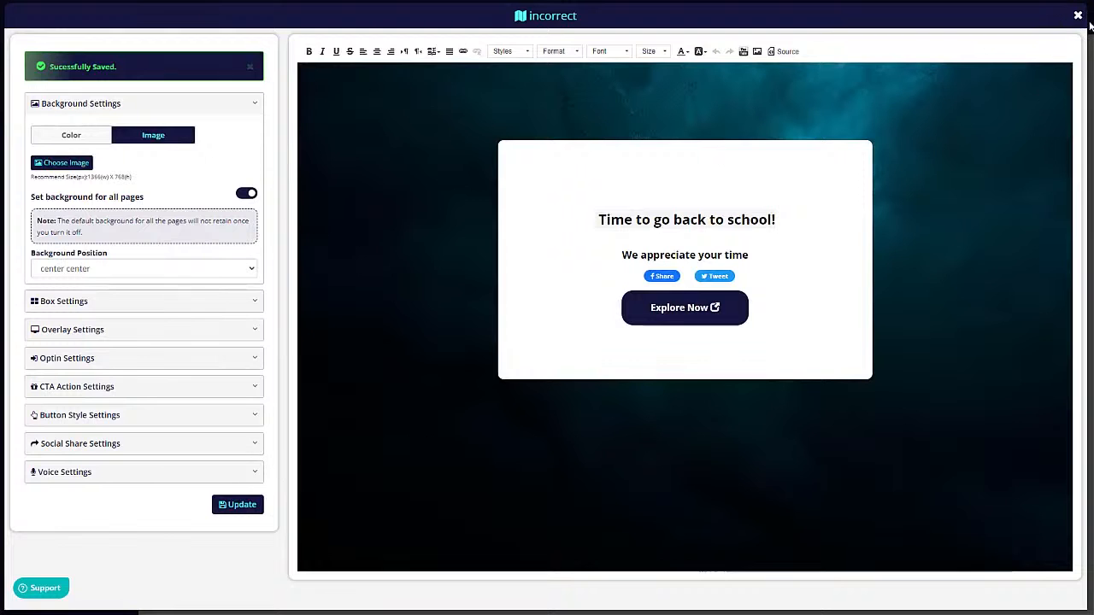
{"action": "left_click", "coordinate": [1079, 16]}
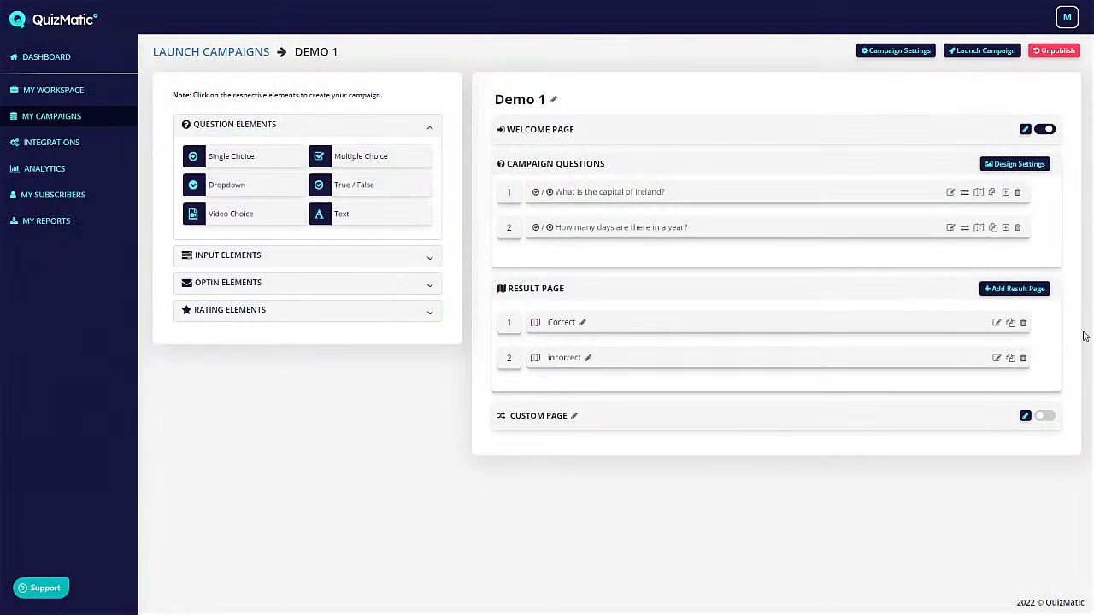
- Map the Ireland question's Dublin answer to the correct result page and save
{"action": "left_click", "coordinate": [980, 194]}
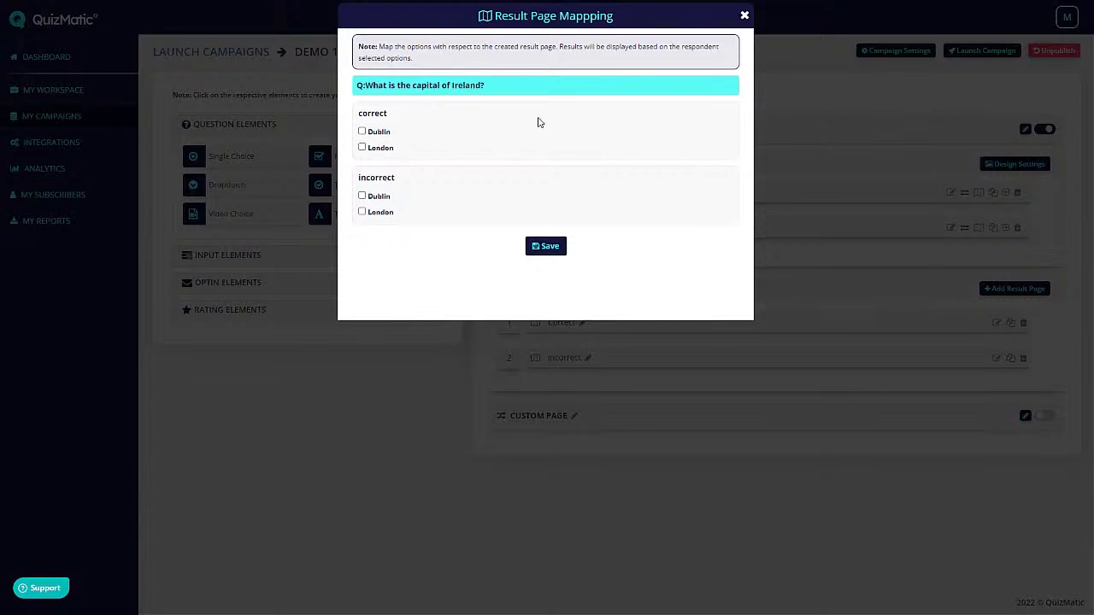
{"action": "left_click", "coordinate": [362, 132]}
{"action": "left_click", "coordinate": [553, 255]}
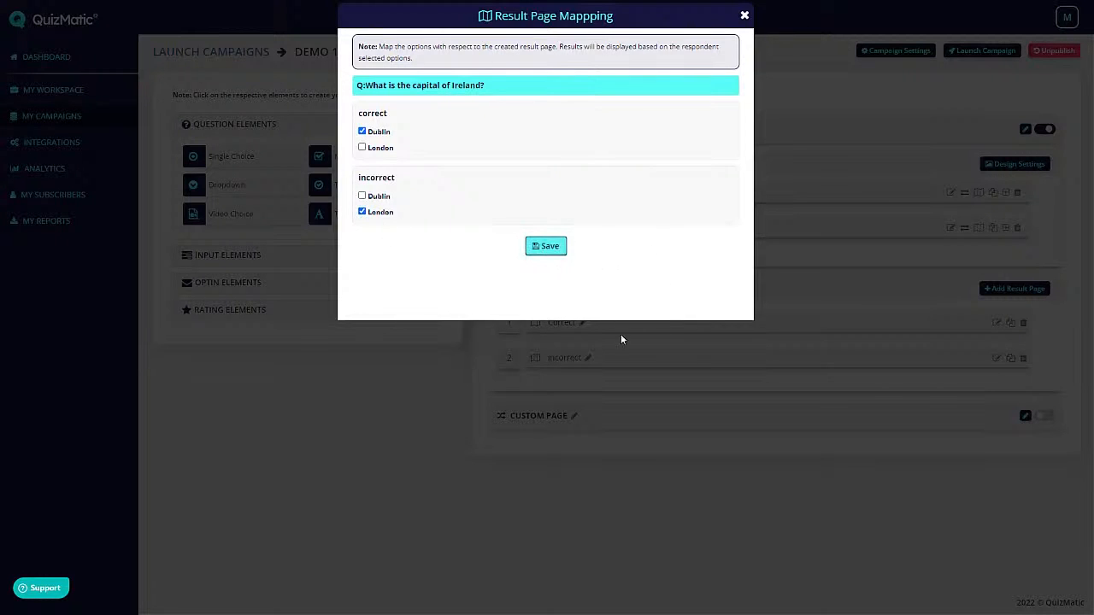
{"action": "left_click", "coordinate": [745, 15]}
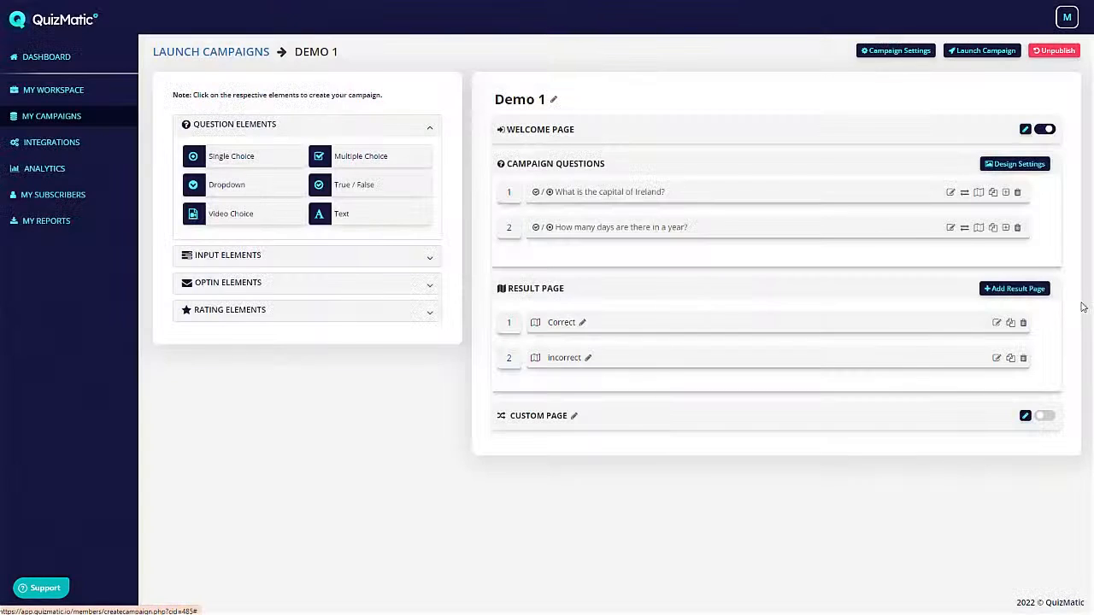
- Map the days-in-a-year answers: 365 to correct, 1200 to incorrect, and save
{"action": "left_click", "coordinate": [980, 228]}
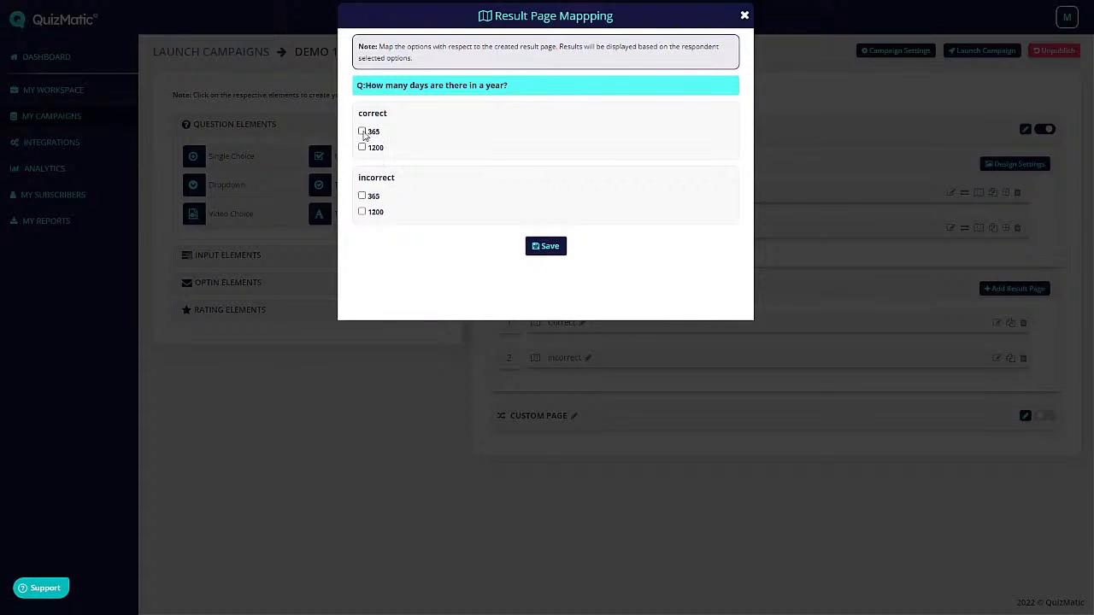
{"action": "left_click", "coordinate": [362, 132]}
{"action": "left_click", "coordinate": [362, 212]}
{"action": "left_click", "coordinate": [547, 248]}
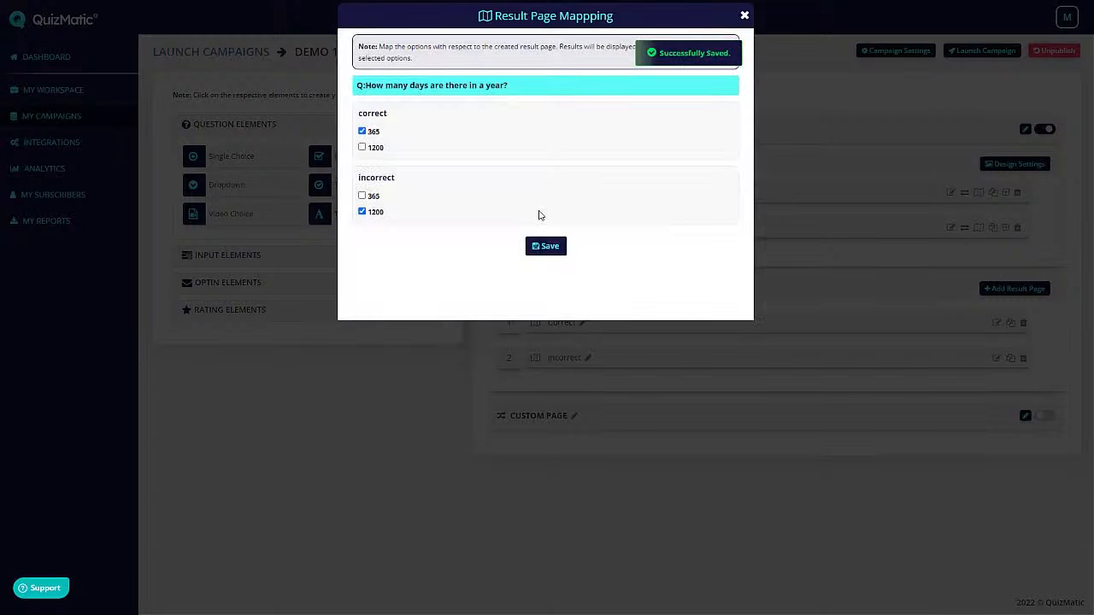
{"action": "left_click", "coordinate": [744, 14]}
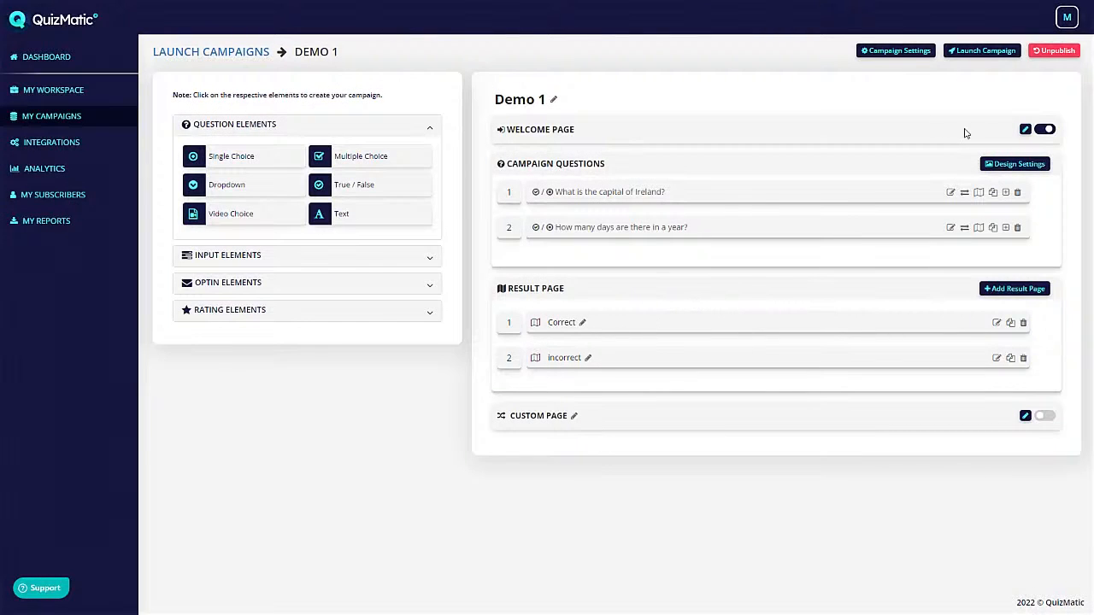
- Launch the Demo 1 campaign, open its direct link, and answer London and 1200 to see the incorrect result page
{"action": "left_click", "coordinate": [990, 50]}
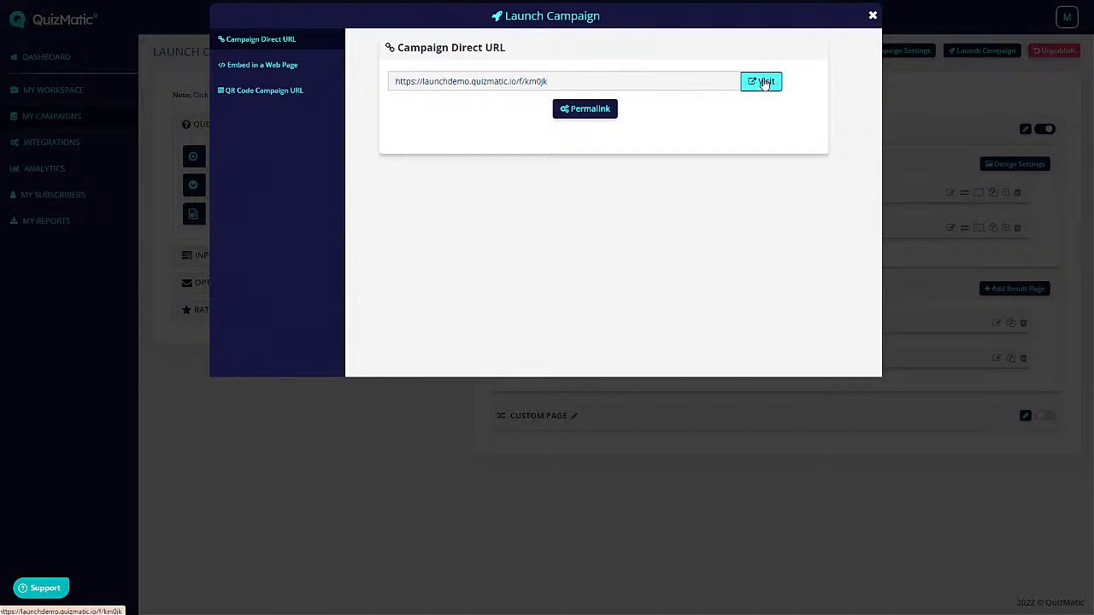
{"action": "left_click", "coordinate": [756, 82]}
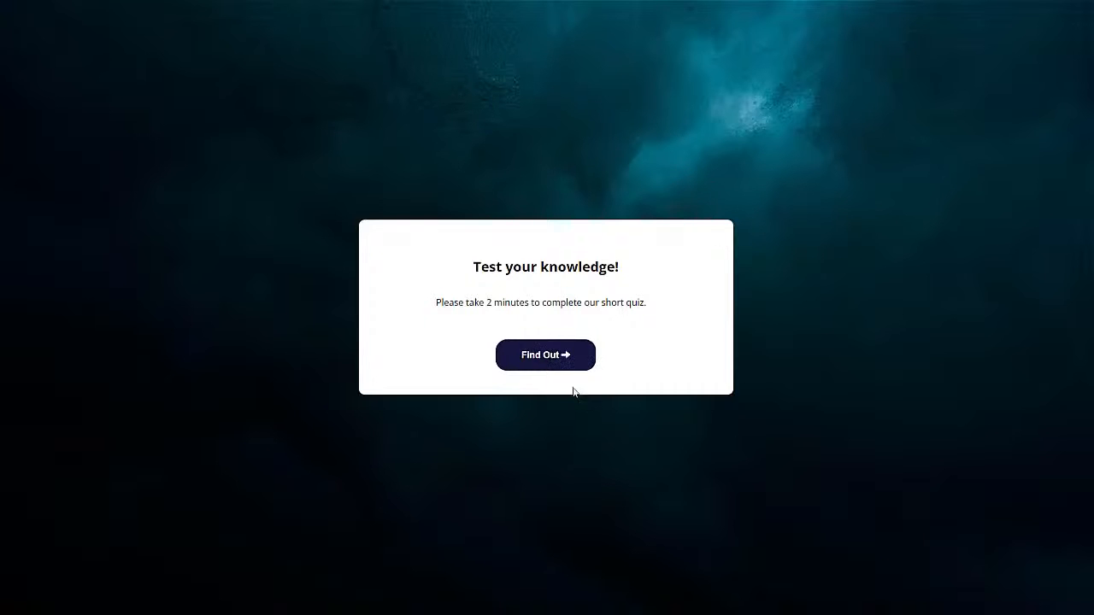
{"action": "left_click", "coordinate": [566, 357]}
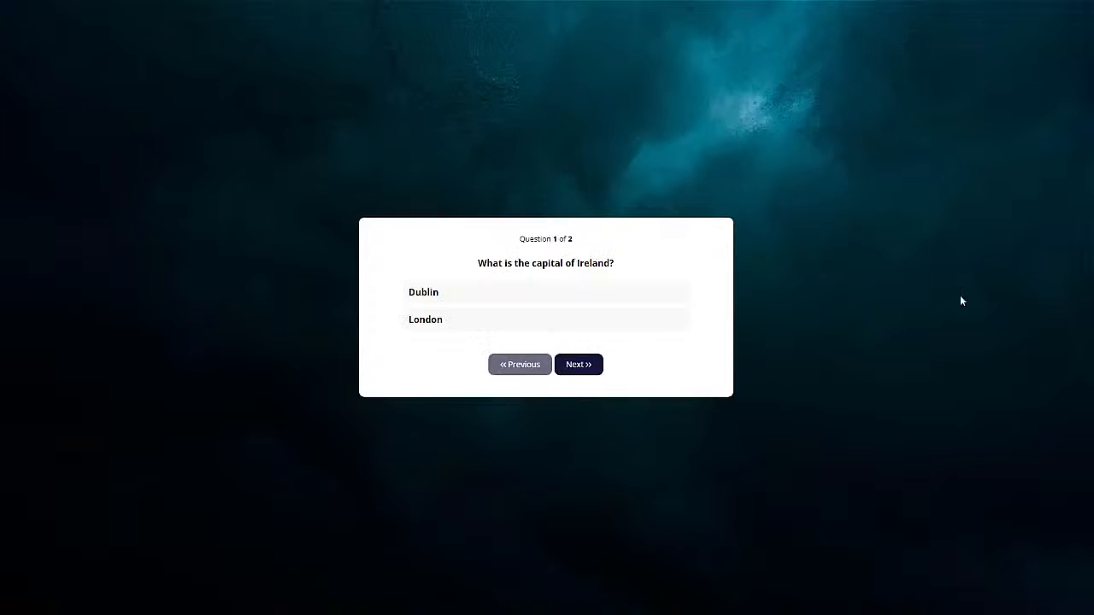
{"action": "left_click", "coordinate": [451, 325]}
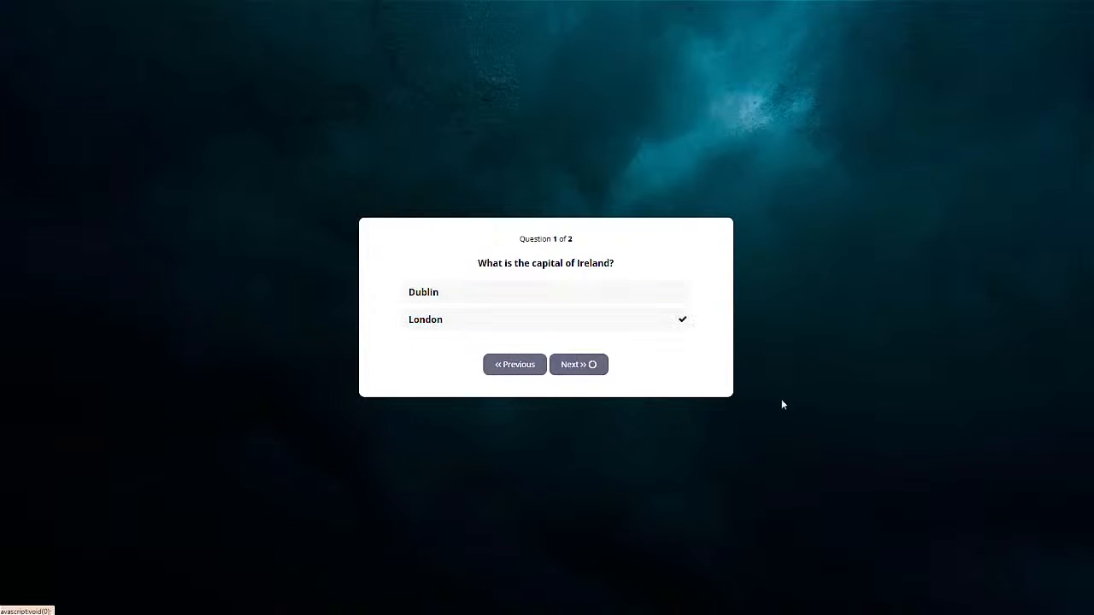
{"action": "left_click", "coordinate": [434, 329]}
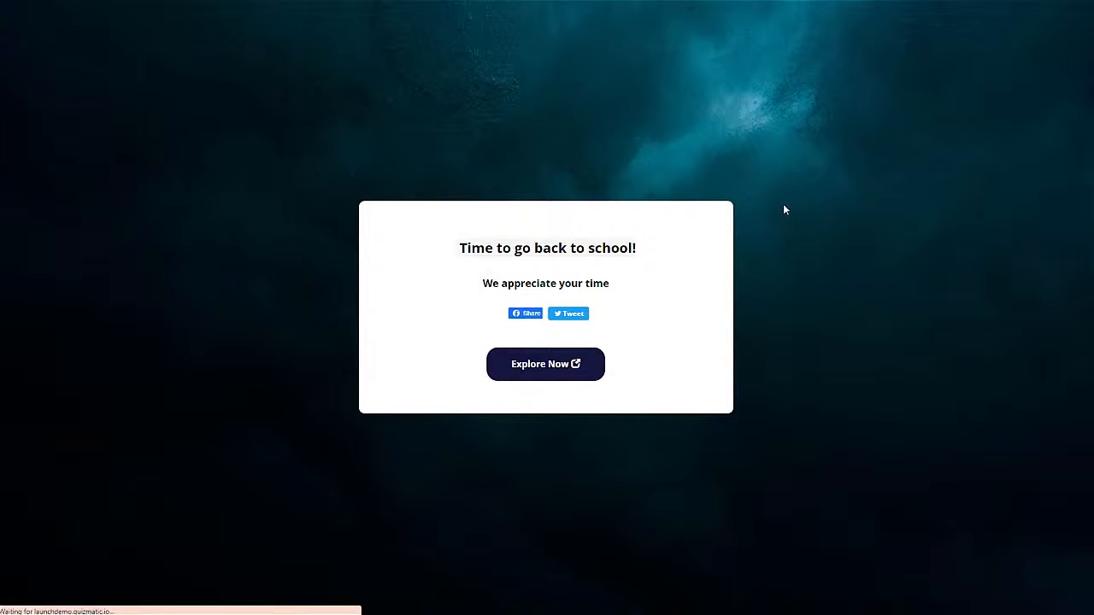
- Retake the quiz answering Dublin and 365 to reach the correct result page
{"action": "left_click", "coordinate": [557, 349]}
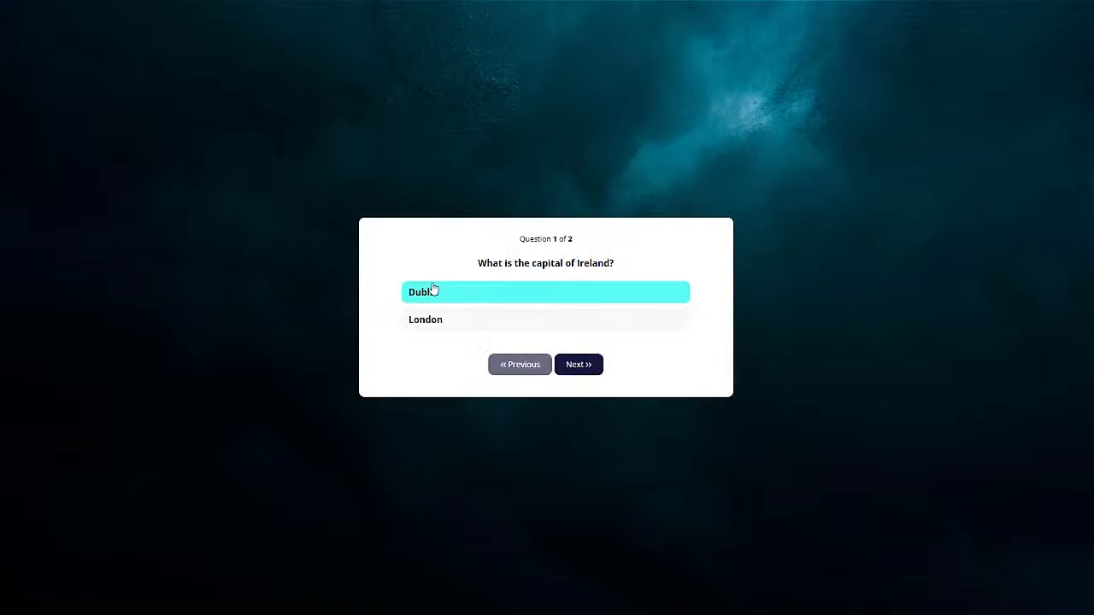
{"action": "left_click", "coordinate": [452, 302]}
{"action": "left_click", "coordinate": [466, 302]}
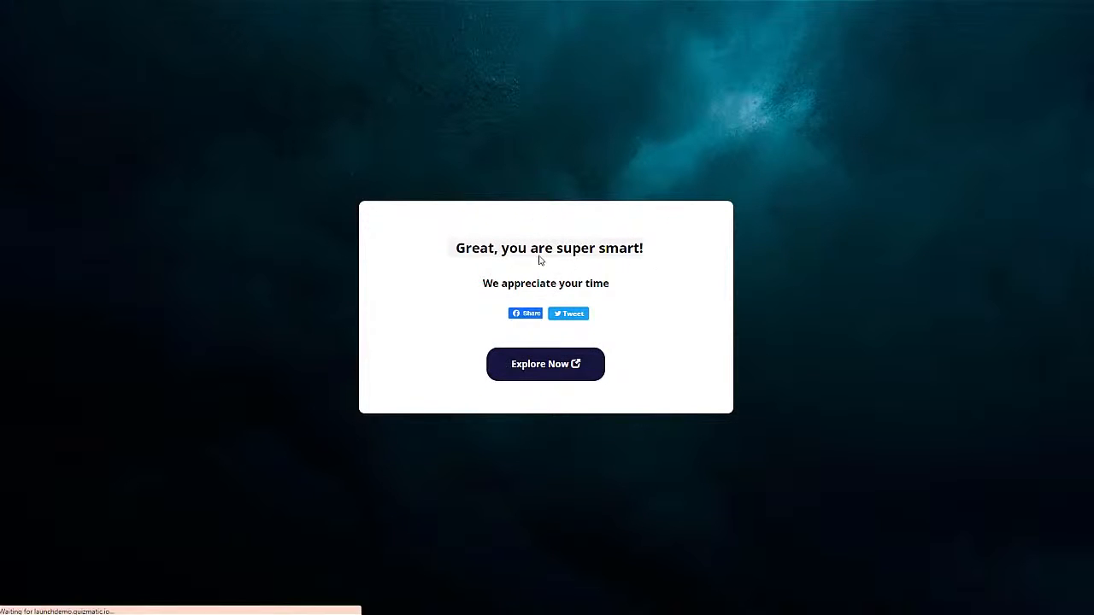
- Take the quiz a third time, answering the capital question and 1200 for days in a year
{"action": "left_click", "coordinate": [544, 354]}
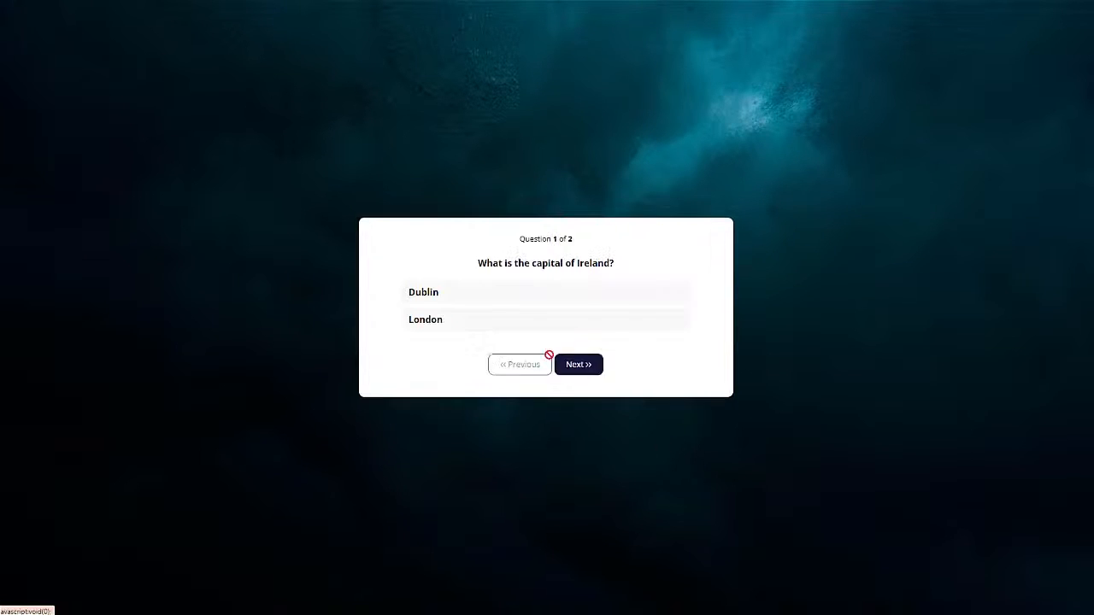
{"action": "left_click", "coordinate": [463, 297]}
{"action": "left_click", "coordinate": [431, 319]}
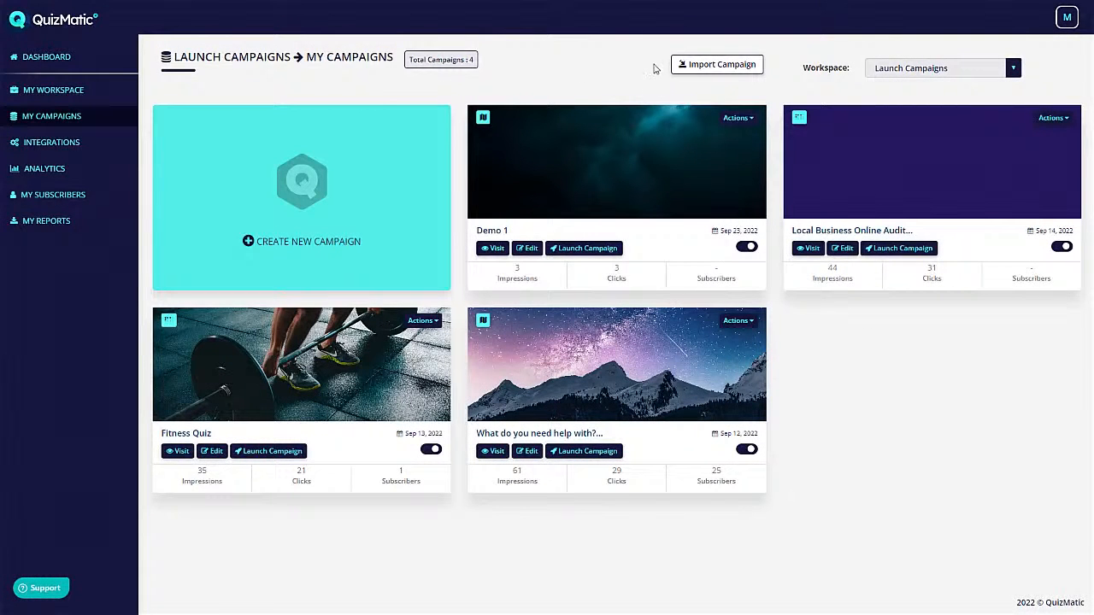
- Open Demo 1's Campaign Settings, switch Enable Leaderboard on and back off, and view Navigation Settings
{"action": "left_click", "coordinate": [736, 118]}
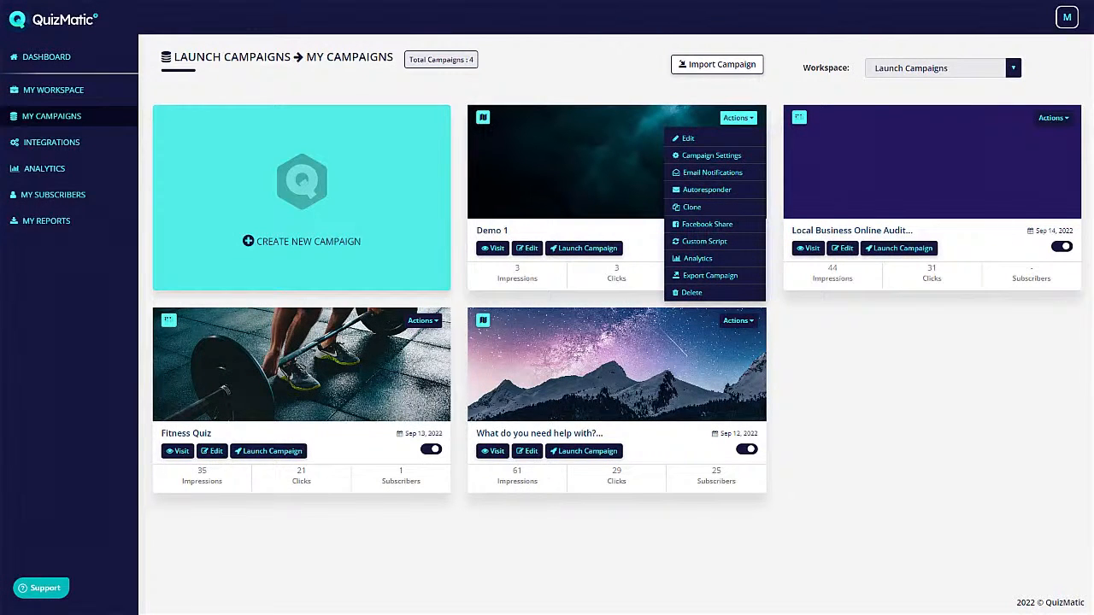
{"action": "left_click", "coordinate": [709, 155]}
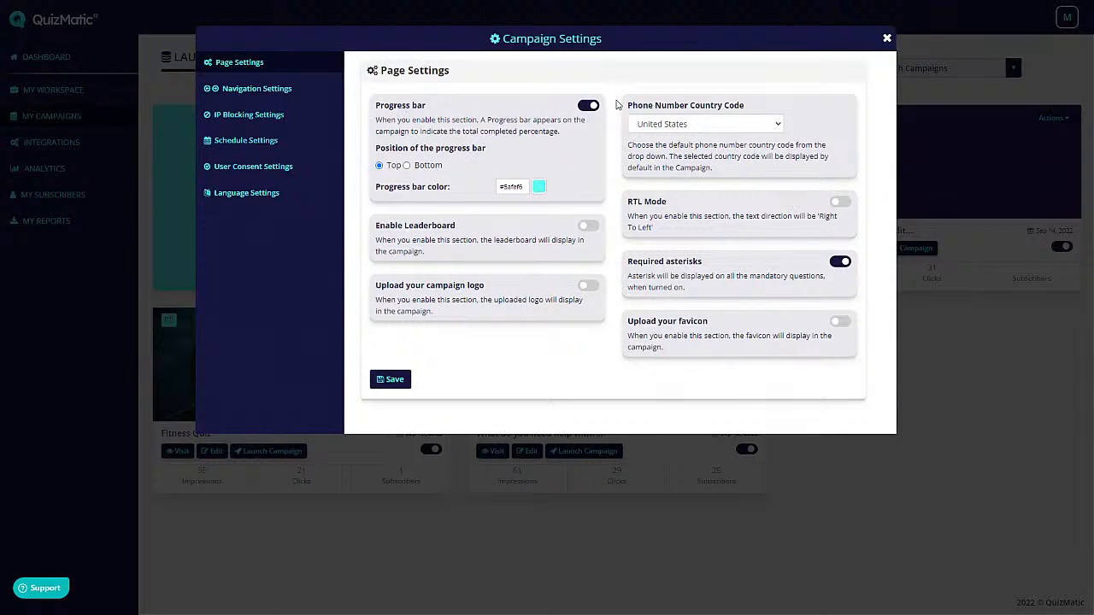
{"action": "left_click", "coordinate": [586, 228]}
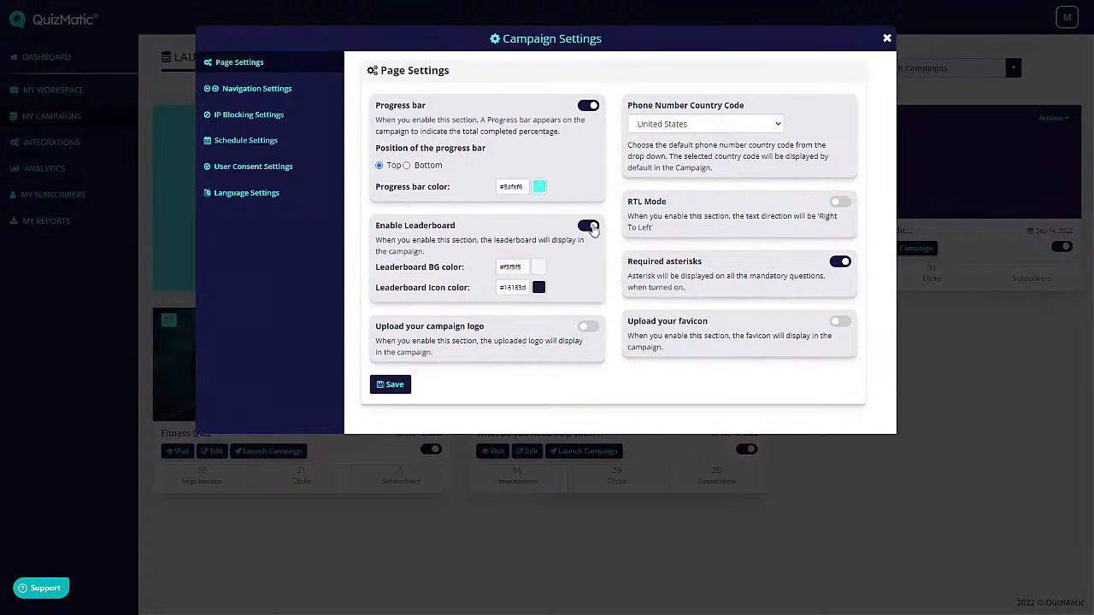
{"action": "left_click", "coordinate": [589, 228]}
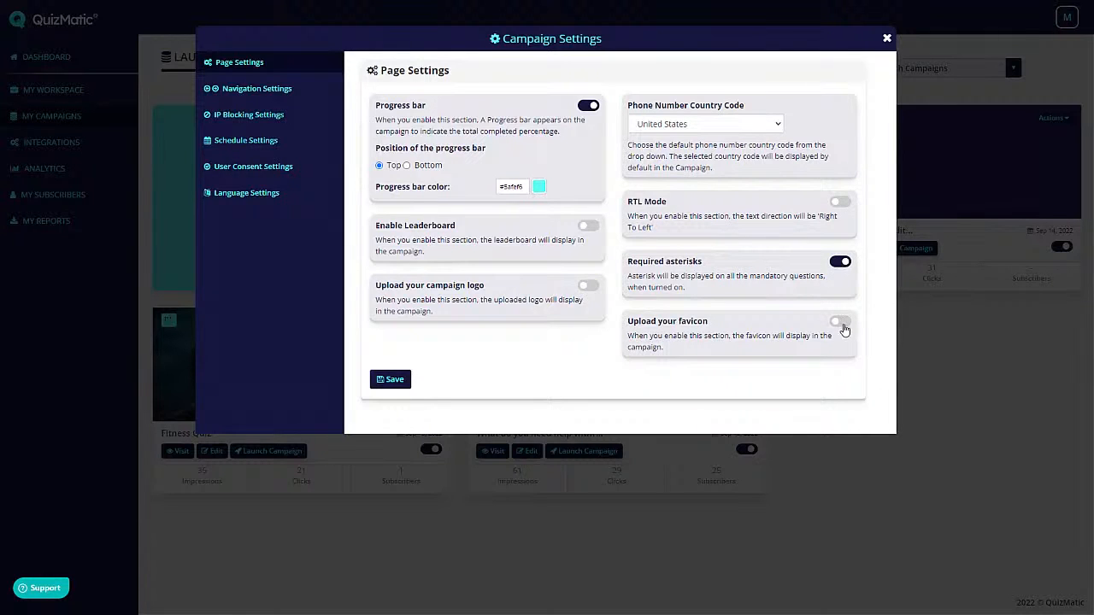
{"action": "left_click", "coordinate": [283, 89]}
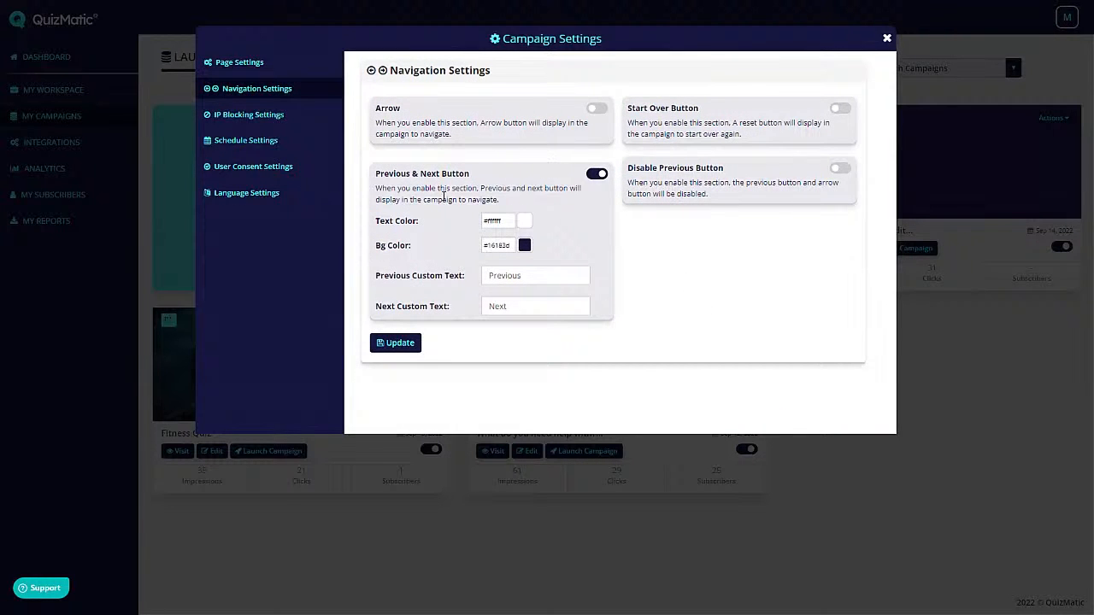
- Review Demo 1's IP Blocking, Schedule and User Consent settings
{"action": "left_click", "coordinate": [232, 114]}
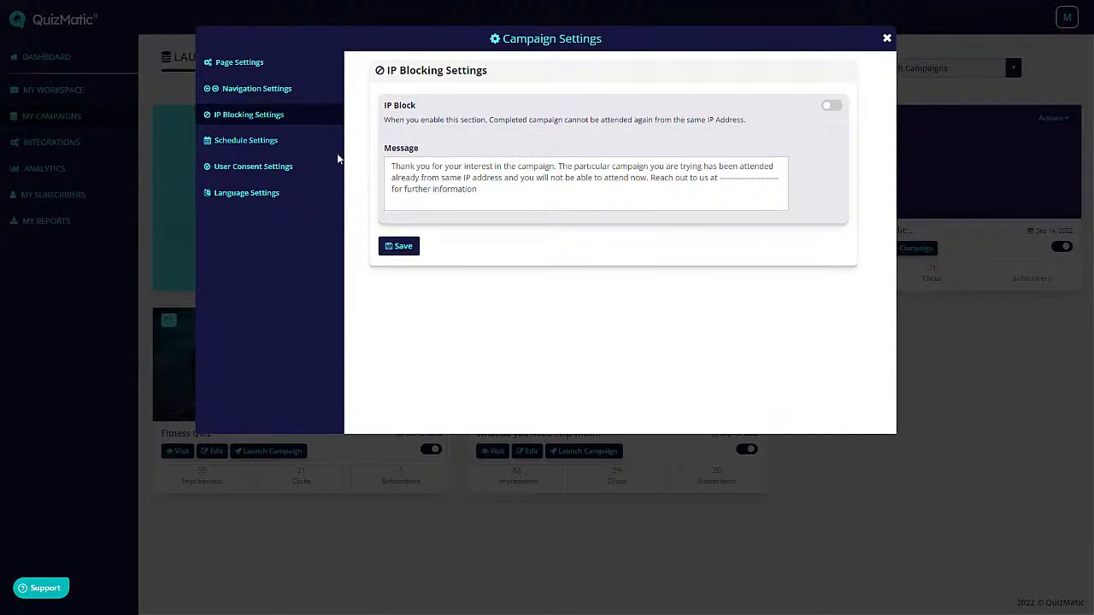
{"action": "left_click", "coordinate": [248, 141]}
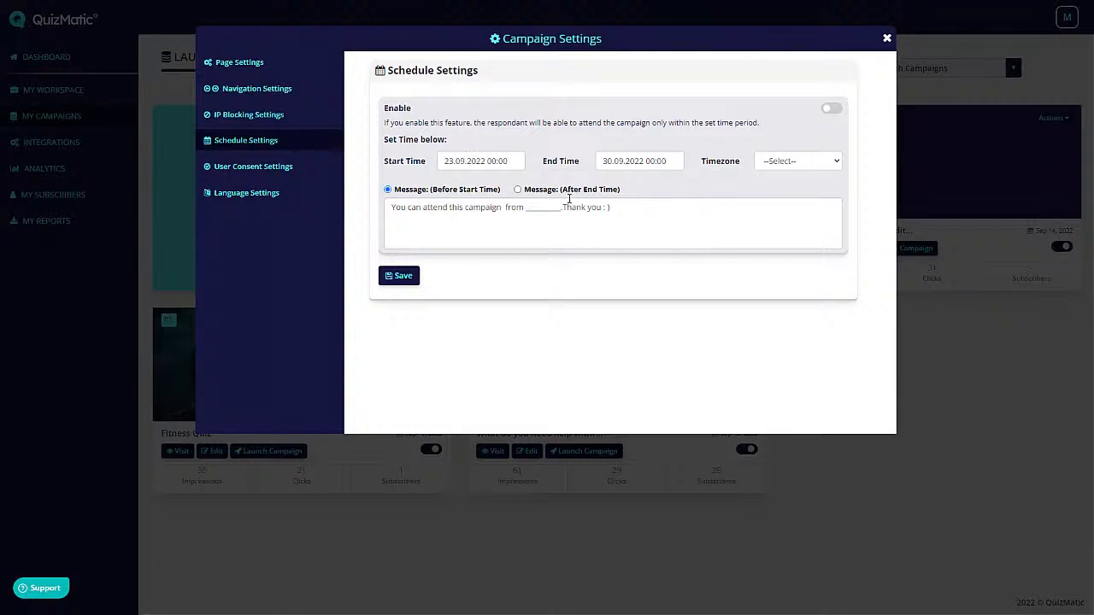
{"action": "left_click", "coordinate": [253, 166]}
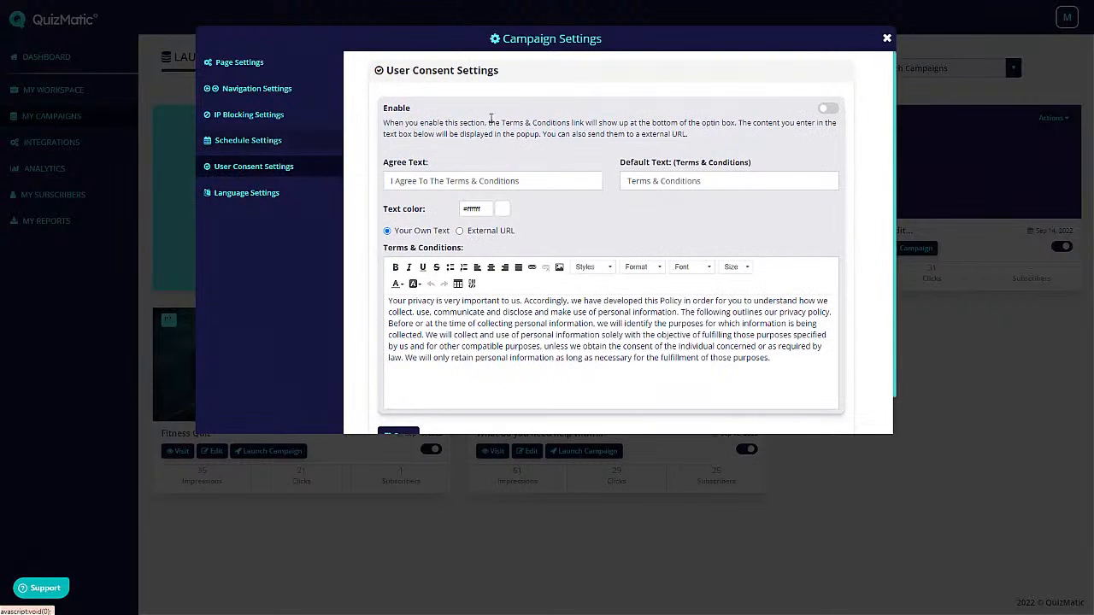
{"action": "scroll", "coordinate": [675, 150], "scroll_direction": "down", "scroll_amount": 1}
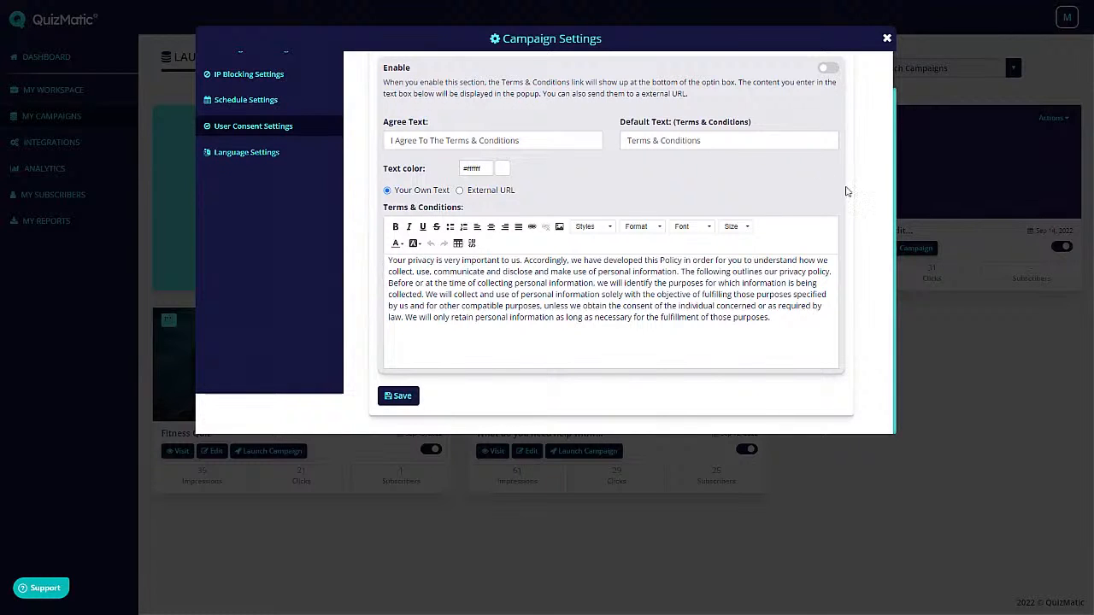
- Scroll through the Language Settings, then close the Campaign Settings dialog
{"action": "left_click", "coordinate": [266, 155]}
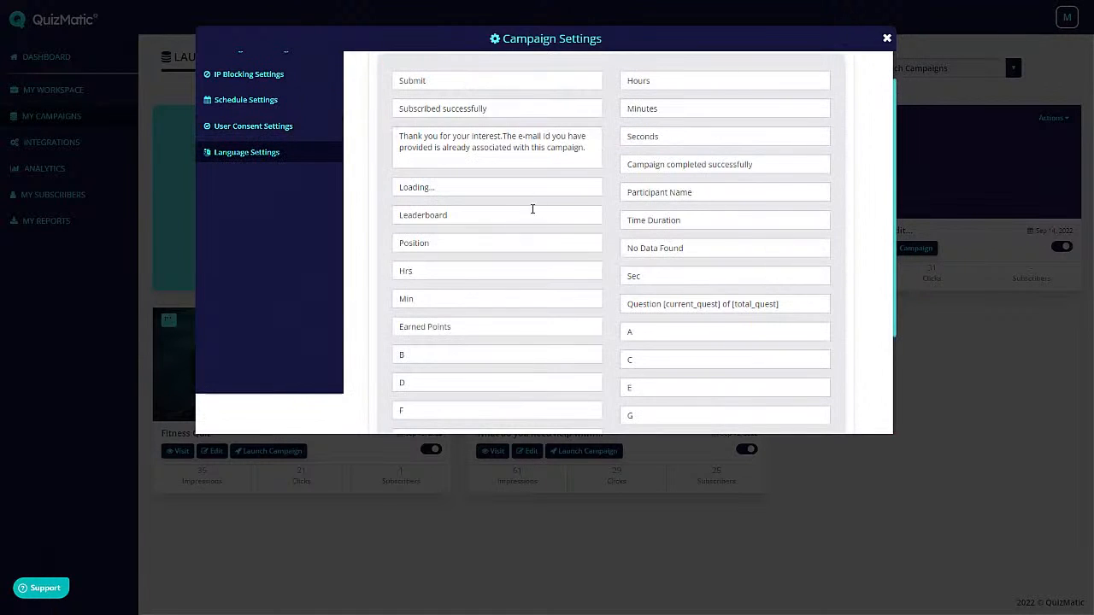
{"action": "scroll", "coordinate": [649, 179], "scroll_direction": "down", "scroll_amount": 3}
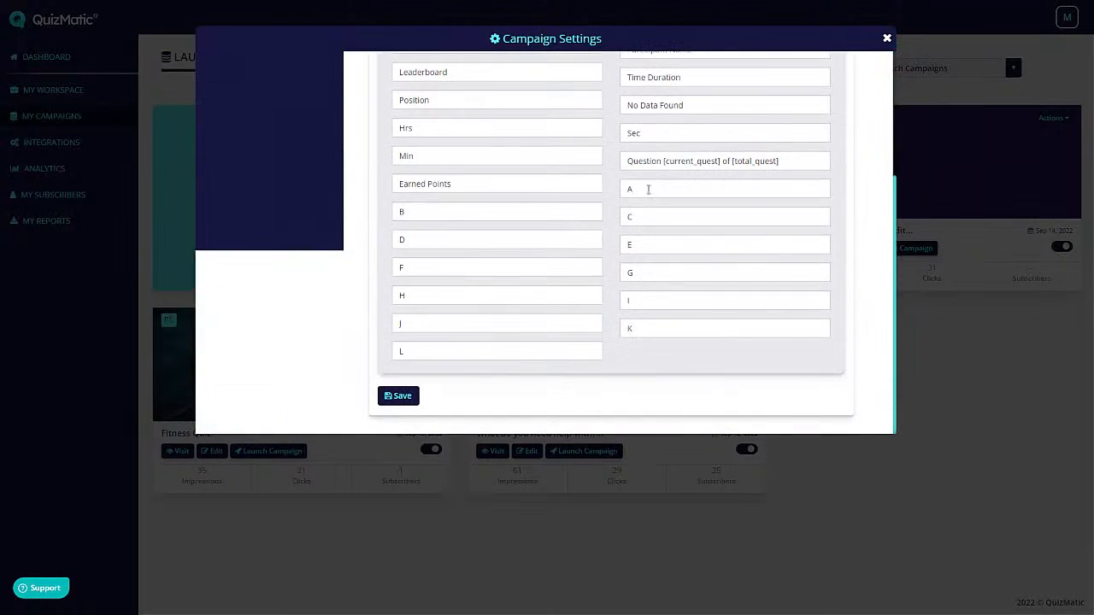
{"action": "scroll", "coordinate": [504, 282], "scroll_direction": "up", "scroll_amount": 3}
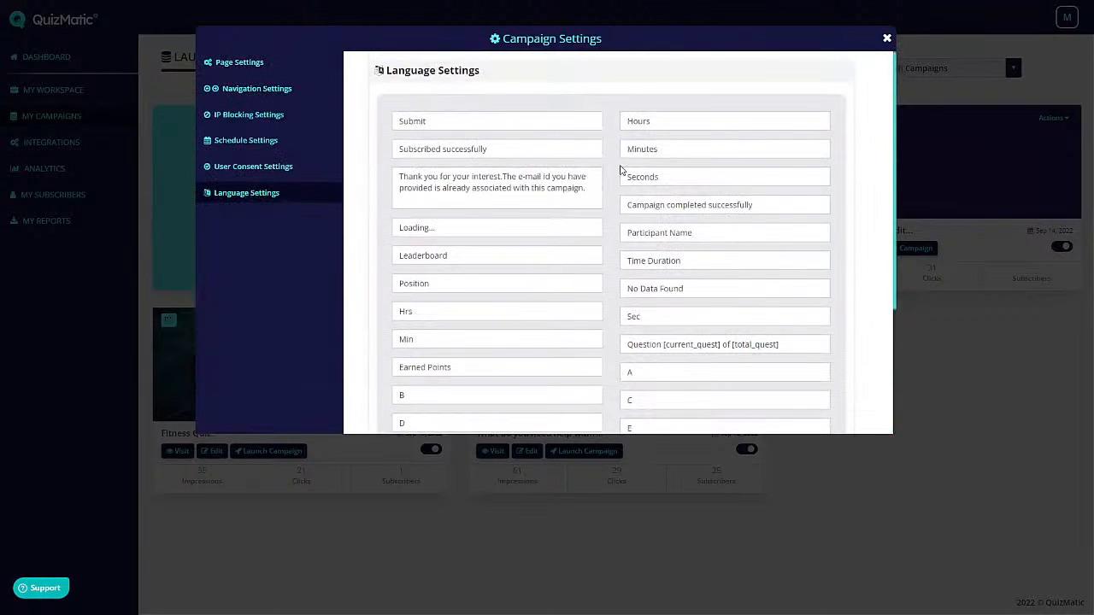
{"action": "left_click", "coordinate": [887, 40]}
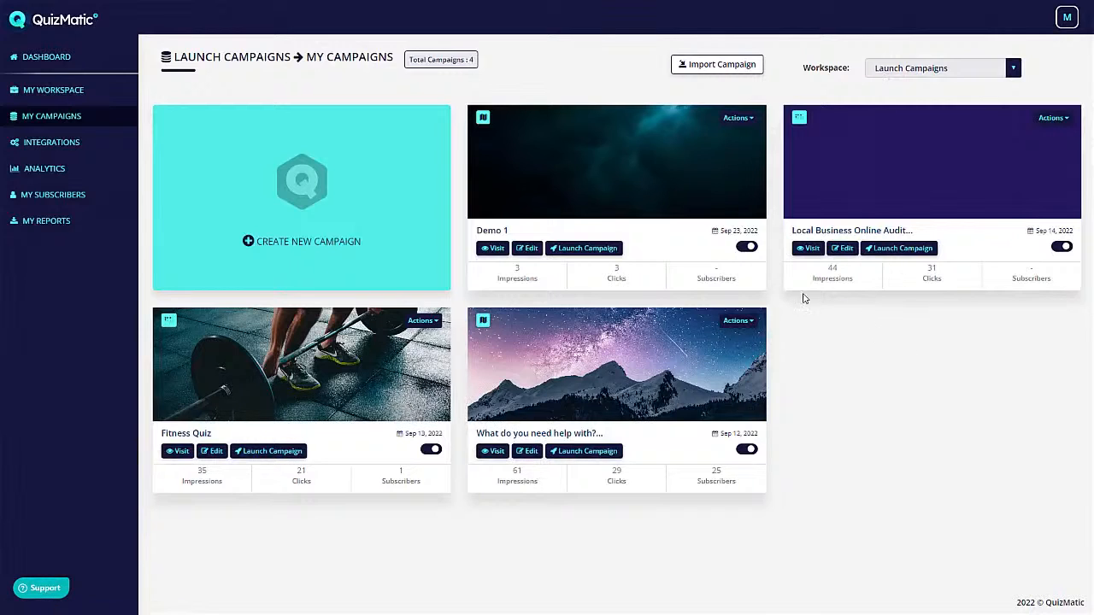